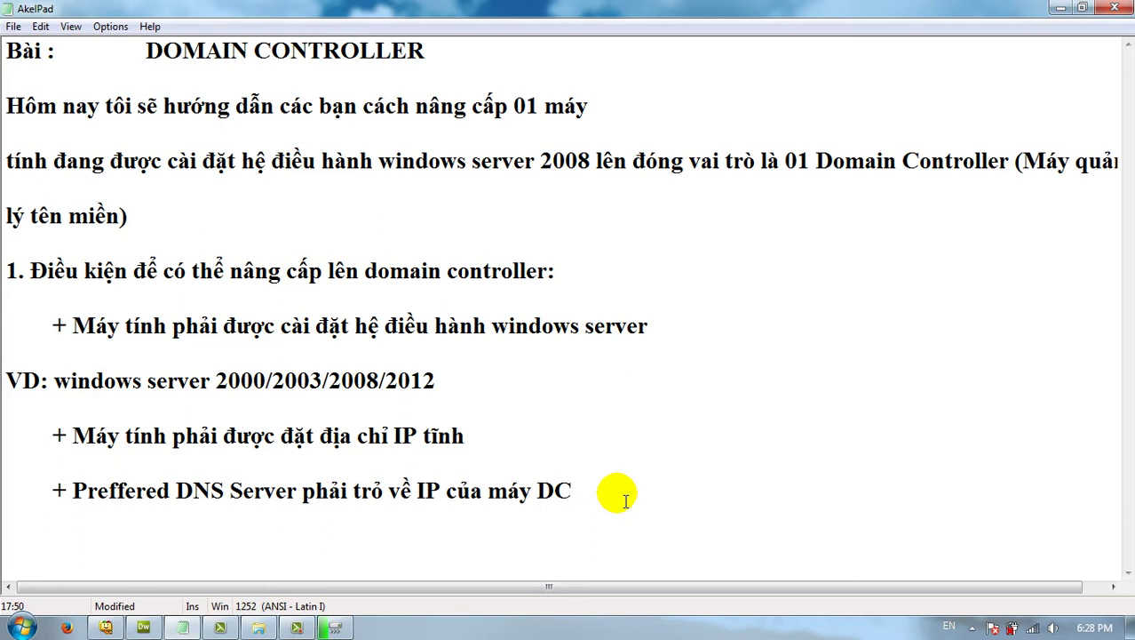
Step: Add heading '2. Các bước nâng cấp máy tính lên DC:' and insert '(DC)' into heading 1
key(Return)
key(Return)
text(2. Các bước )
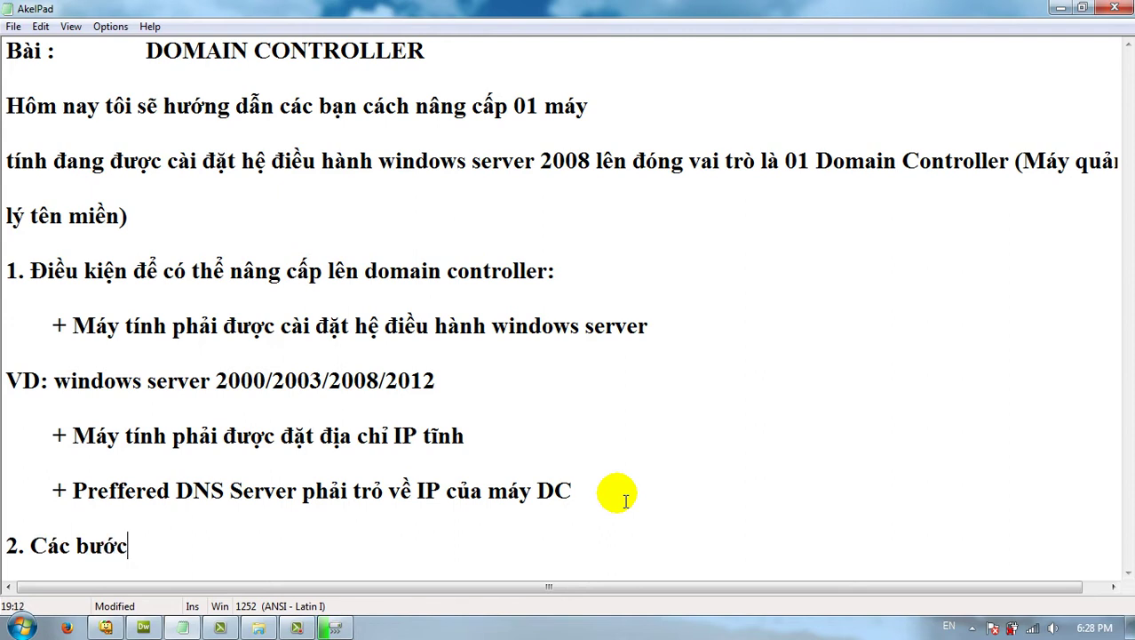
text(nâng cấp )
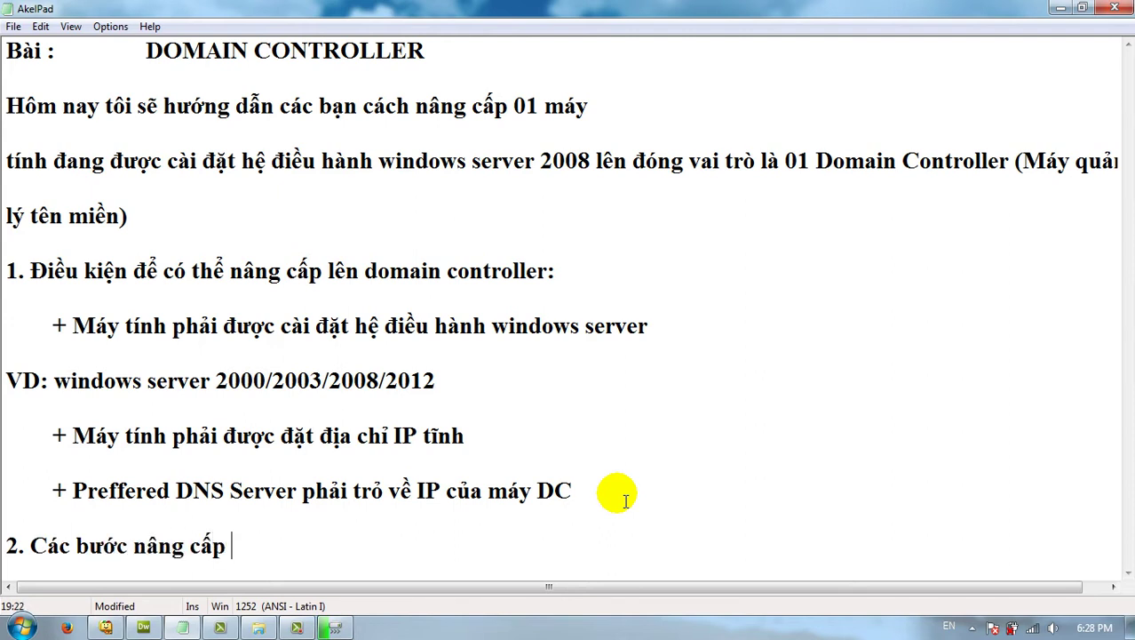
text(máy tính lên DC)
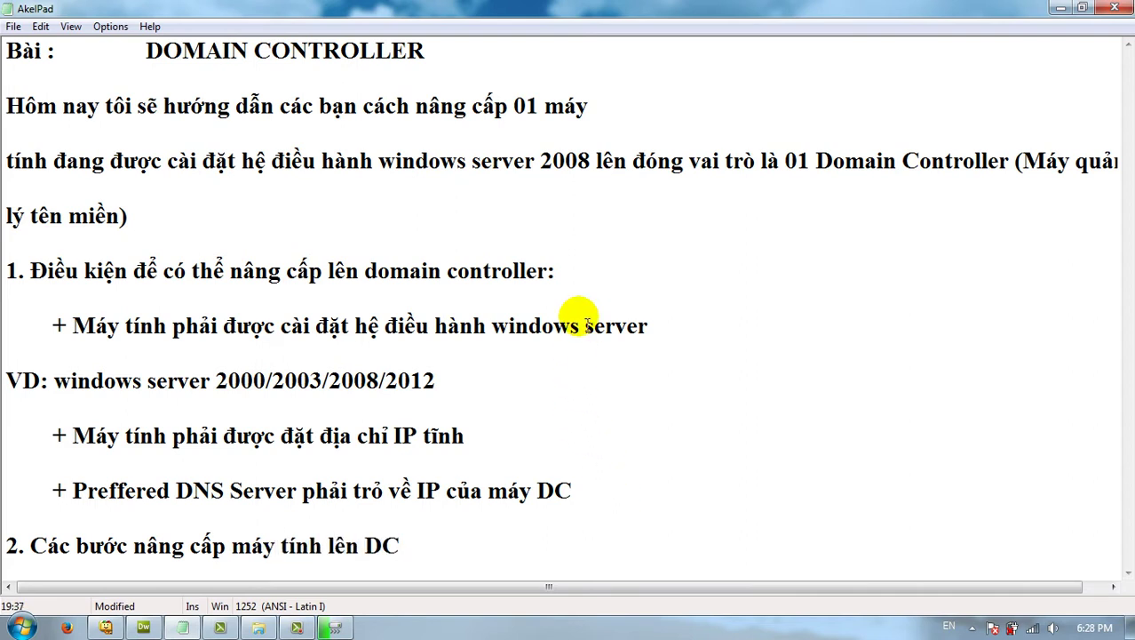
click(549, 271)
text((DC))
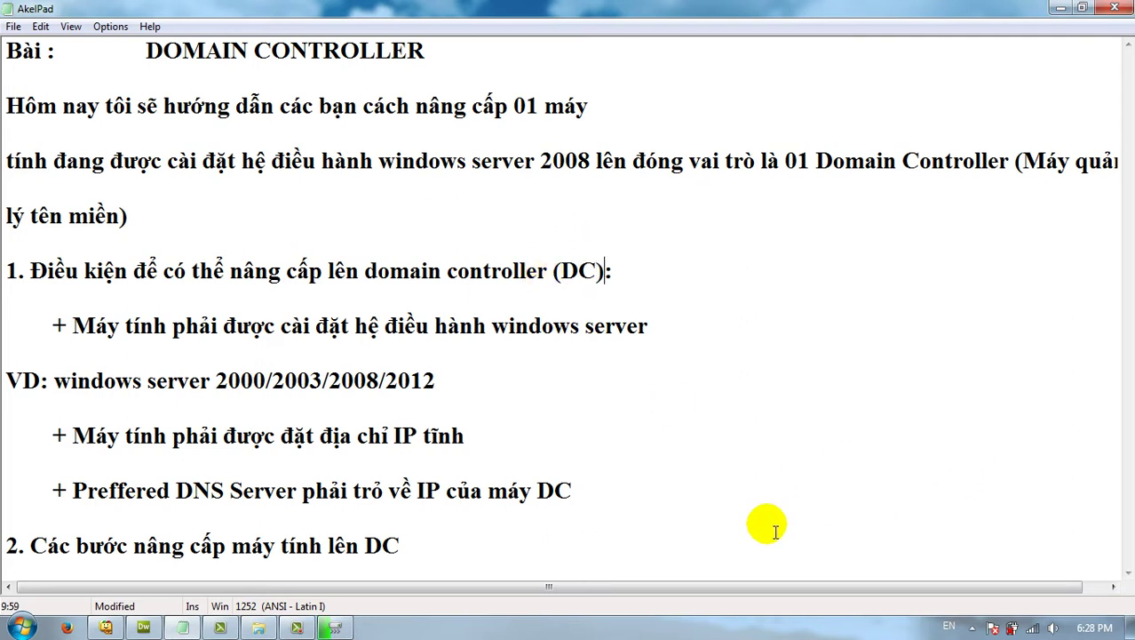
click(412, 551)
text(:)
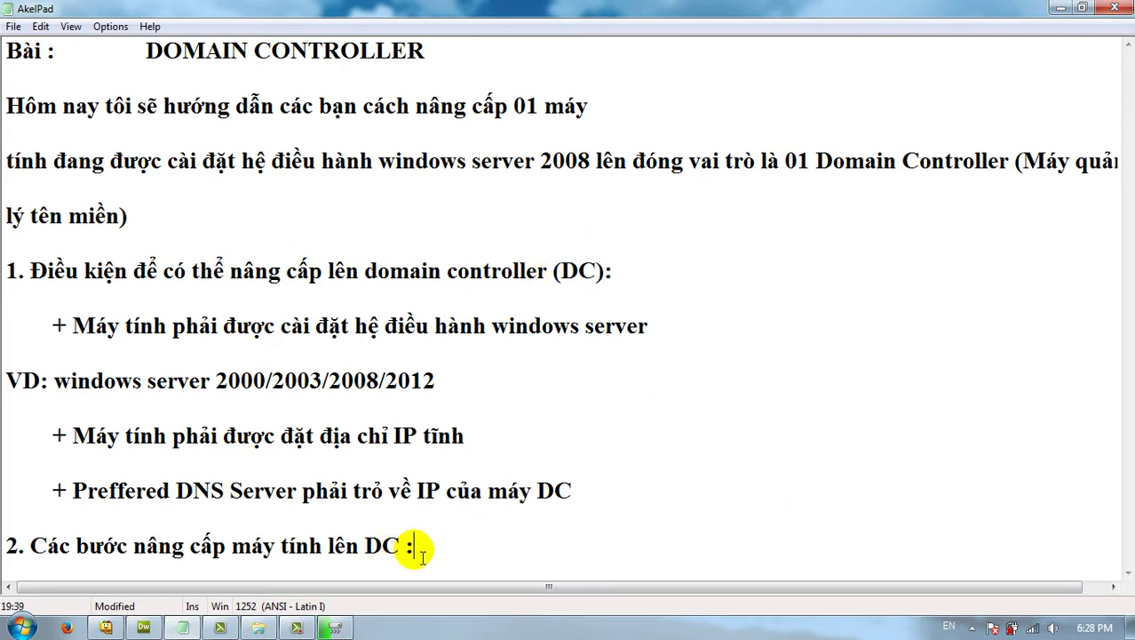
Step: Write step 'B1: Đặt địa chỉ IP tĩnh cho máy đóng vai trò là 01 DC'
key(Return)
key(Return)
key(Return)
key(Return)
key(Return)
key(BackSpace)
key(BackSpace)
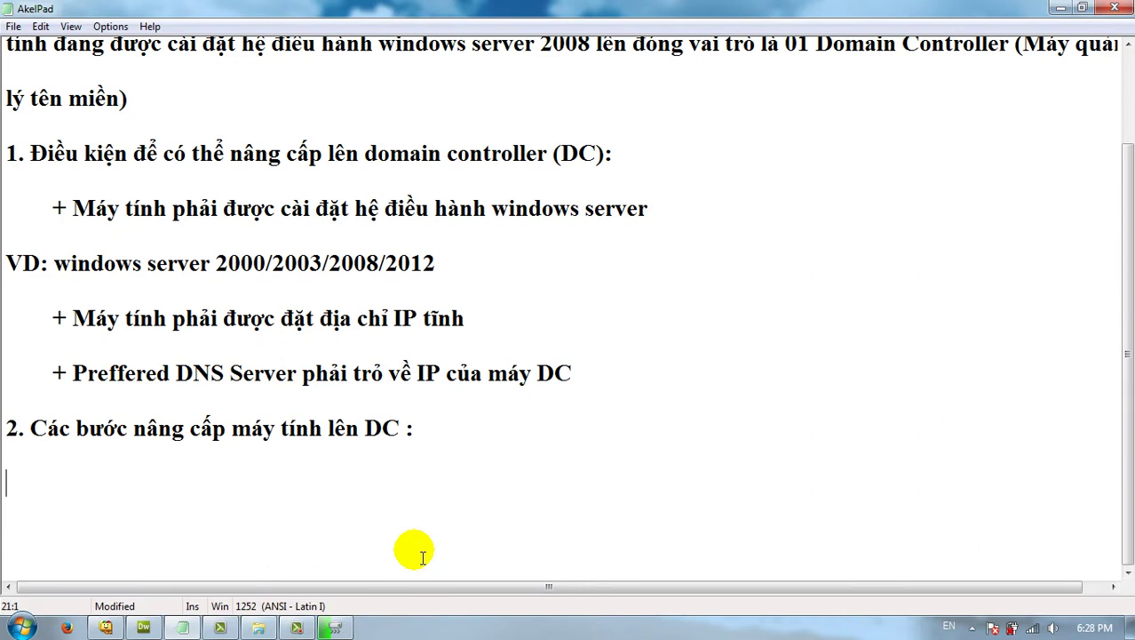
text(B1: Đạw)
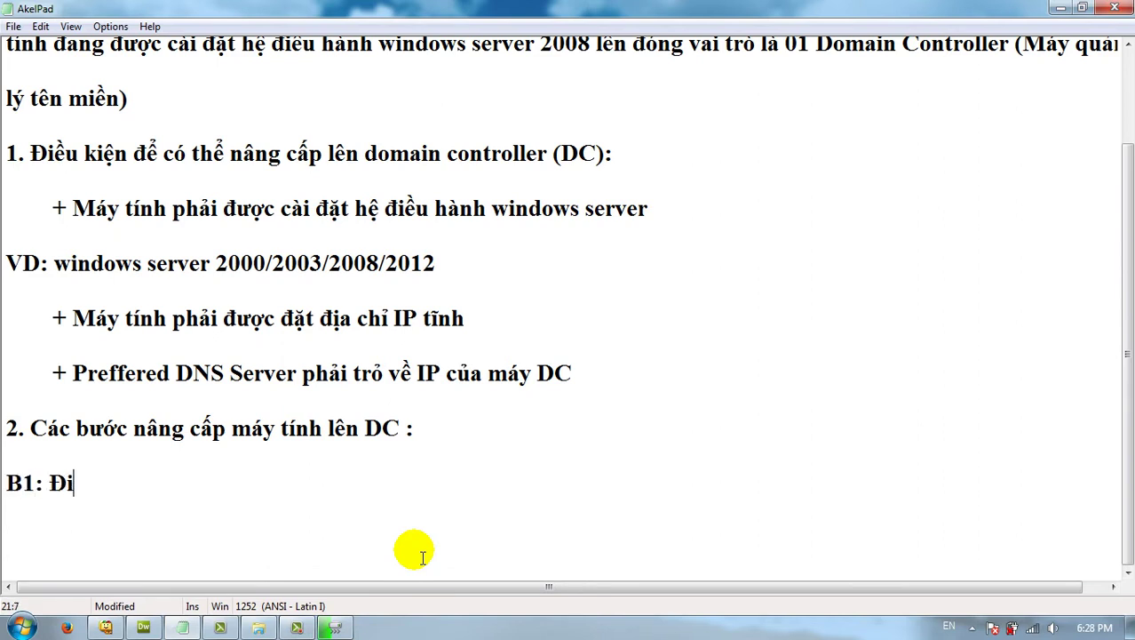
key(BackSpace)
key(BackSpace)
text(ặt địa)
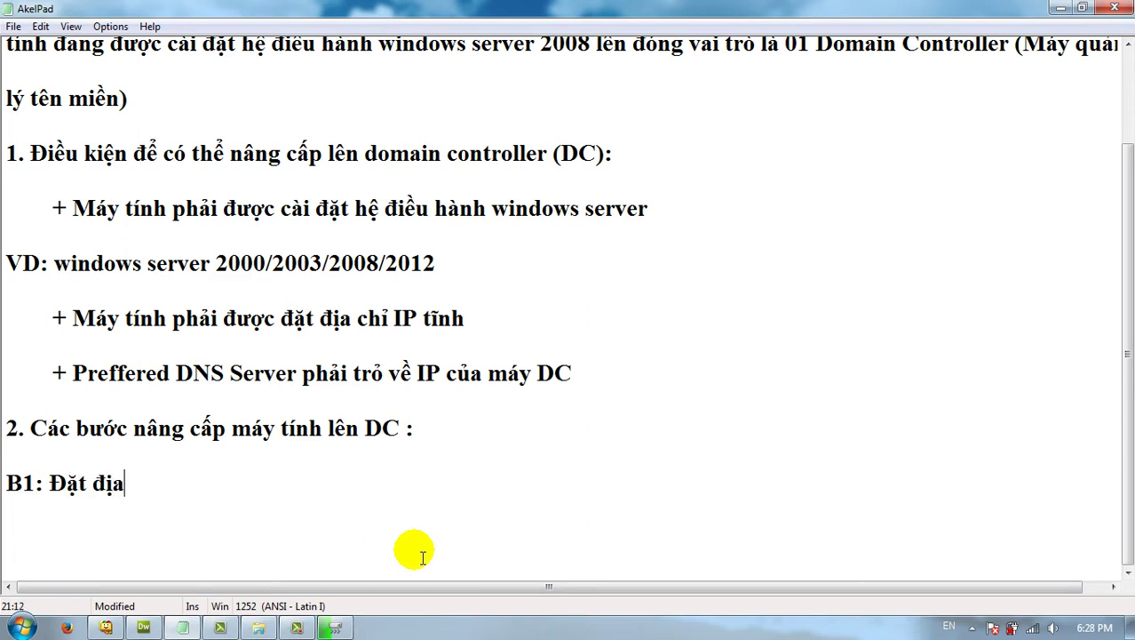
text( chỉ IP tĩnh cho máy DC)
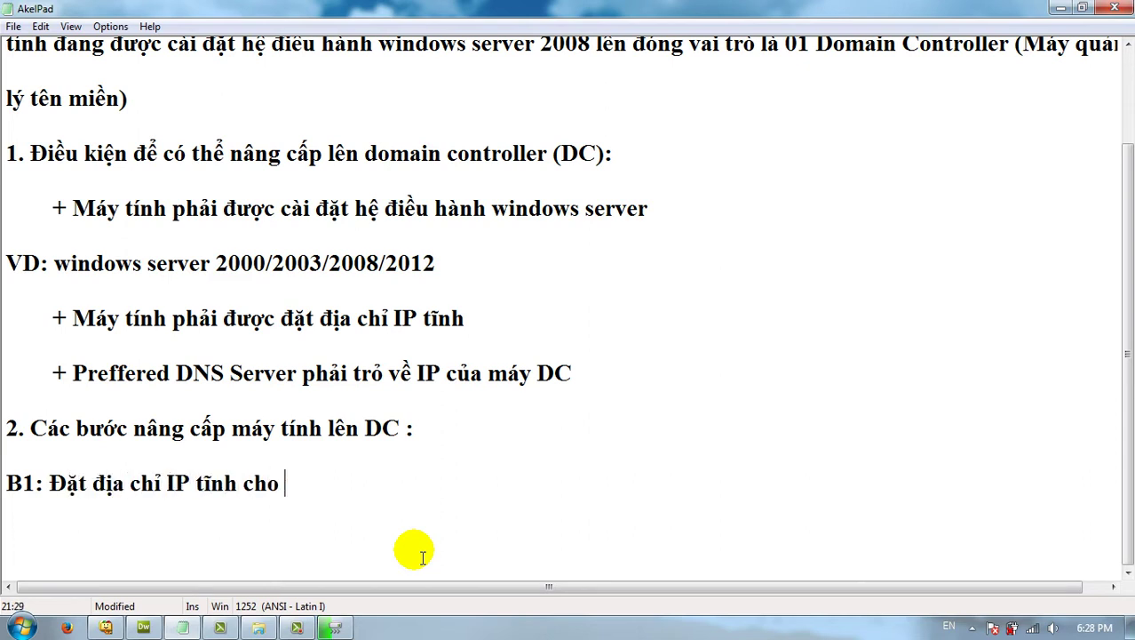
key(BackSpace)
key(BackSpace)
text(đóng vai to)
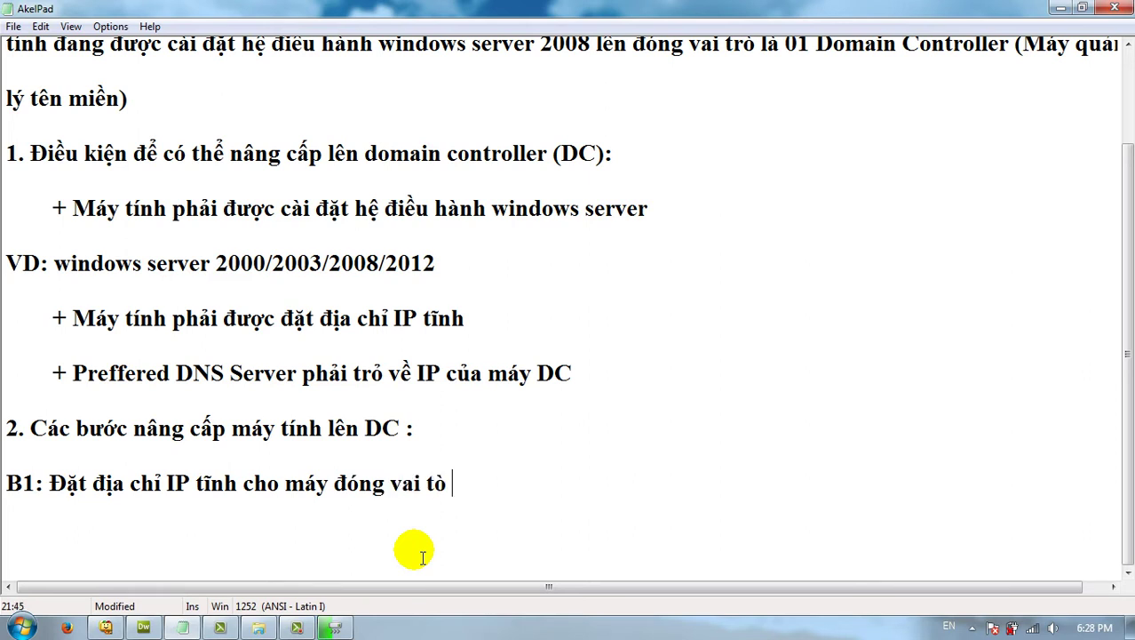
key(BackSpace)
text(rò là 01 DC)
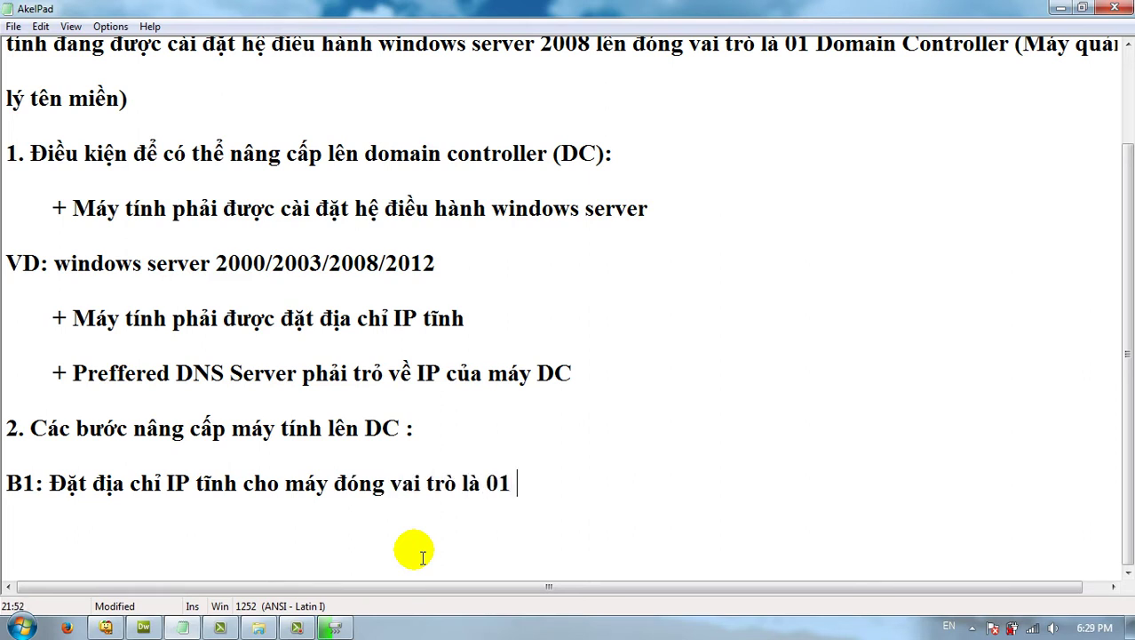
key(Return)
key(Return)
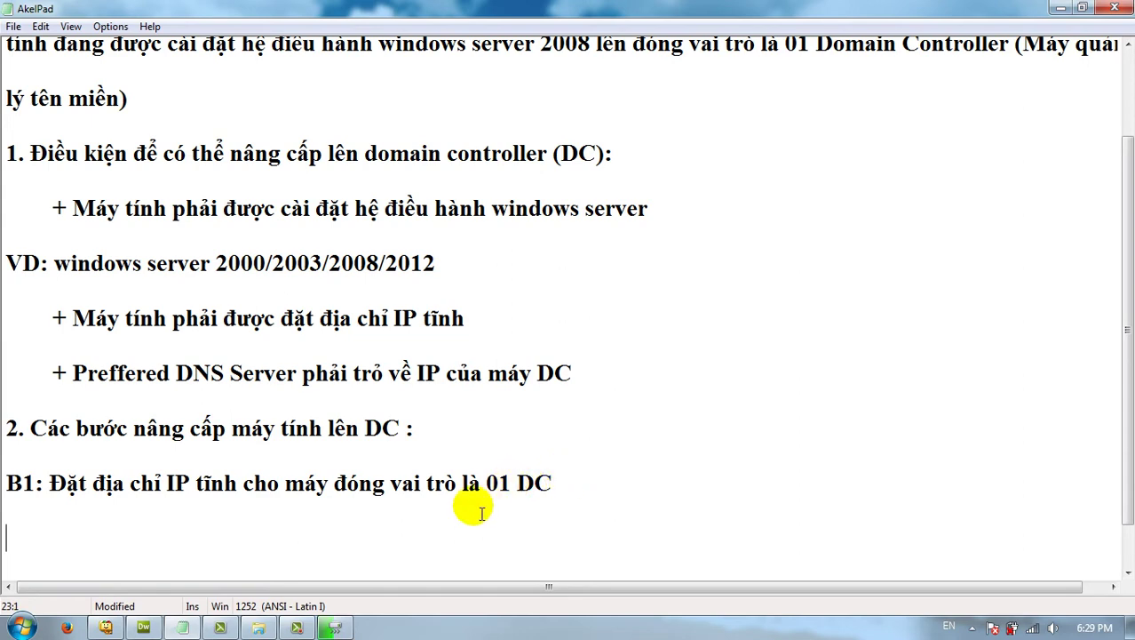
Step: Open the WIN2K8ABC01 .vmx file from its folder in VMware Workstation
click(255, 629)
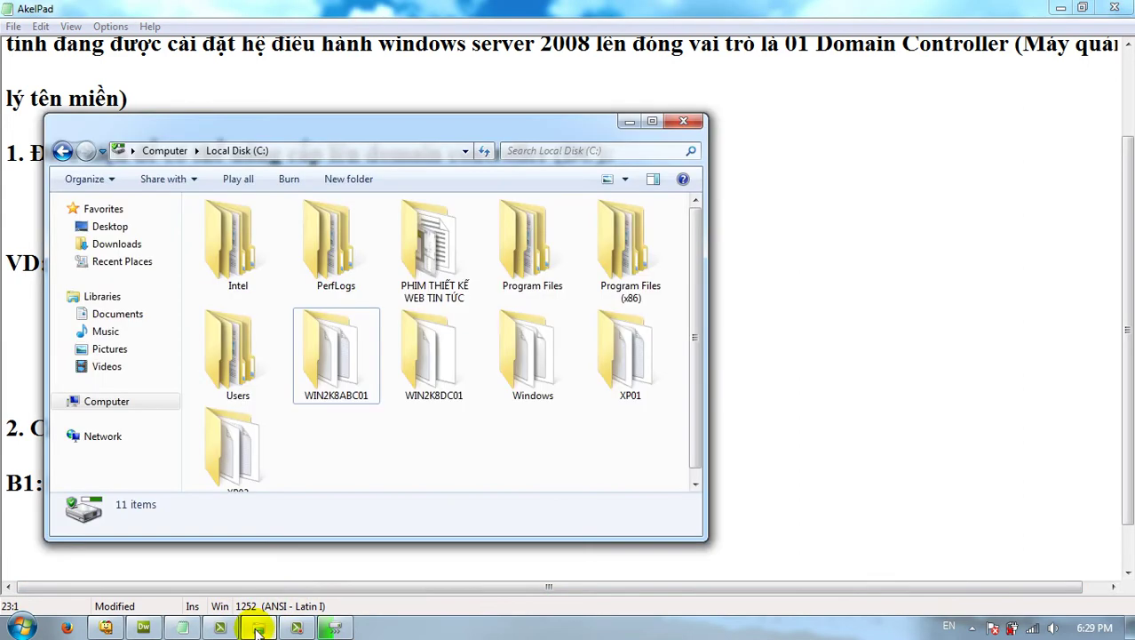
double_click(356, 392)
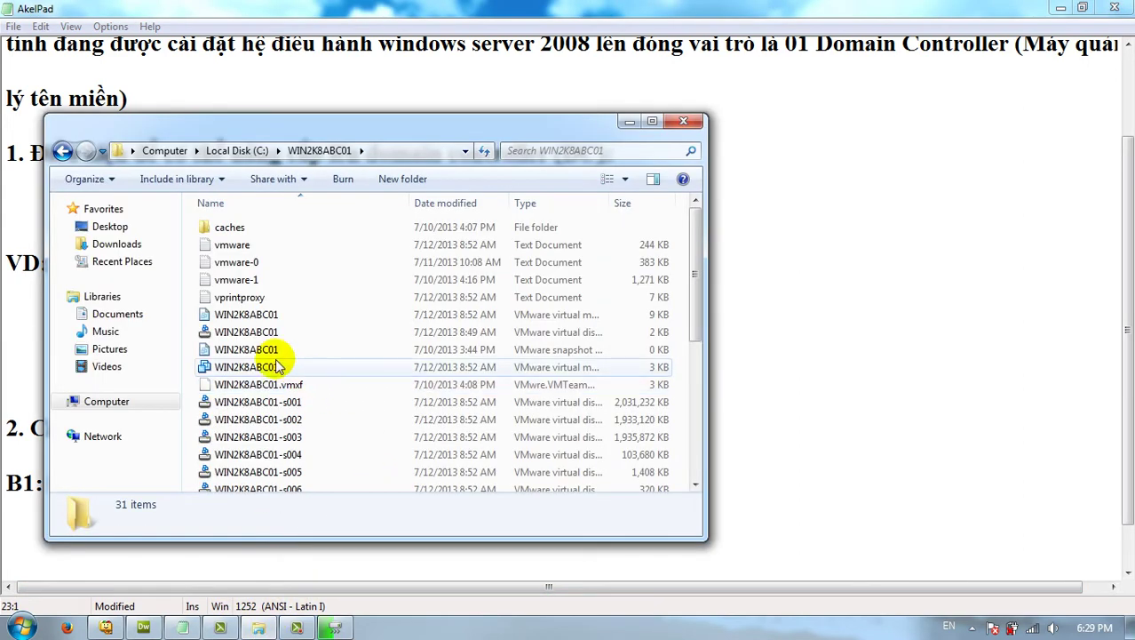
click(266, 367)
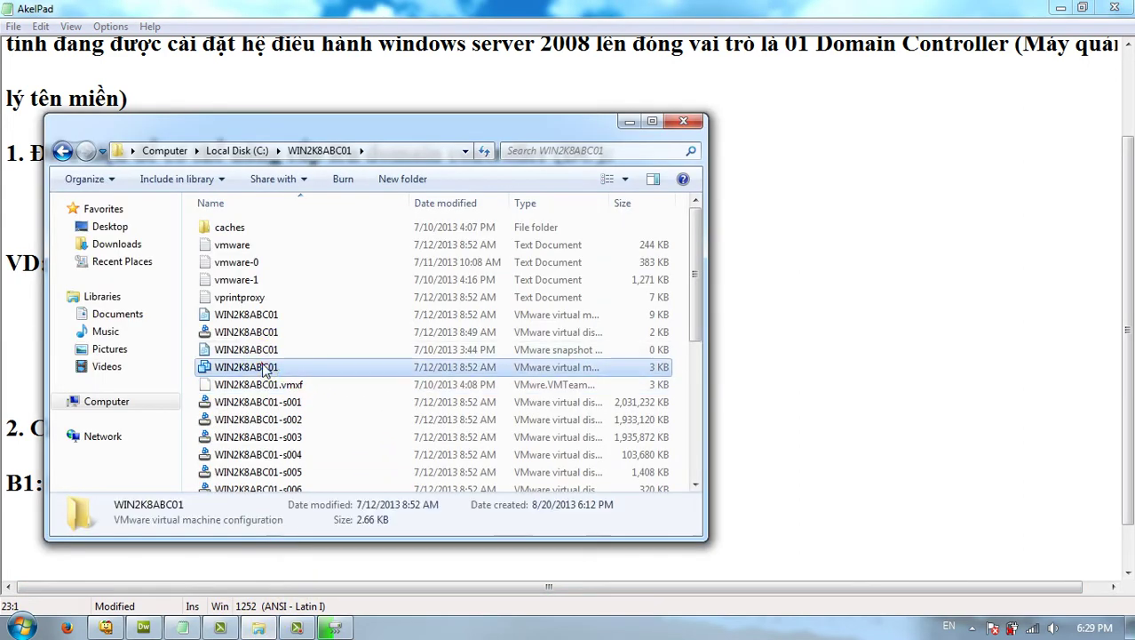
double_click(263, 367)
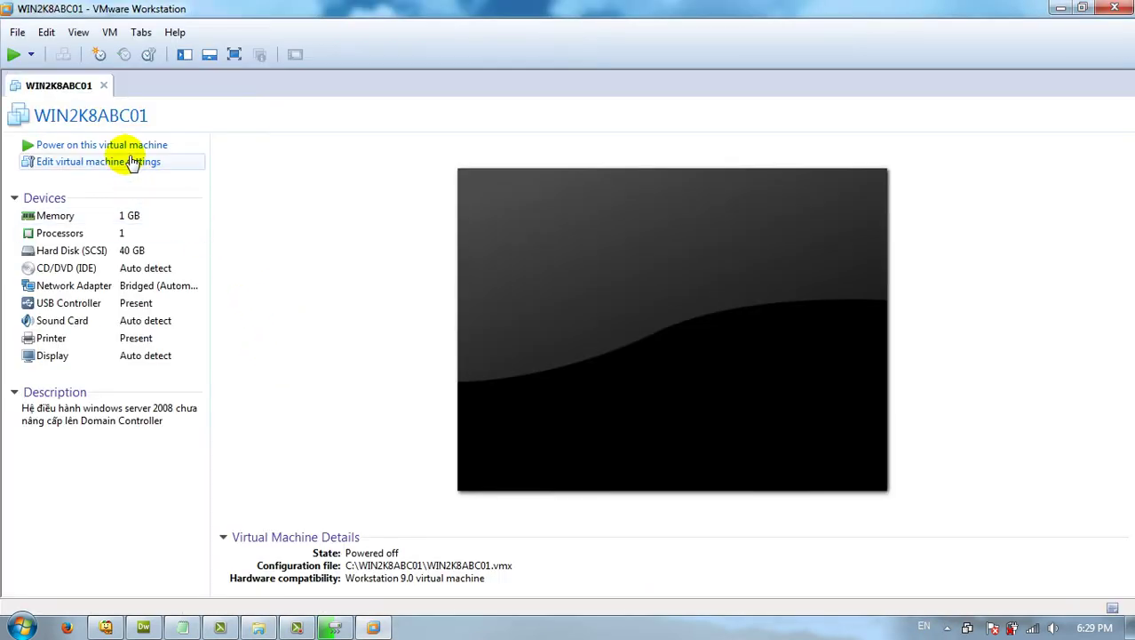
Step: Set WIN2K8ABC01's network adapter to Custom VMnet2 and save the settings
click(132, 163)
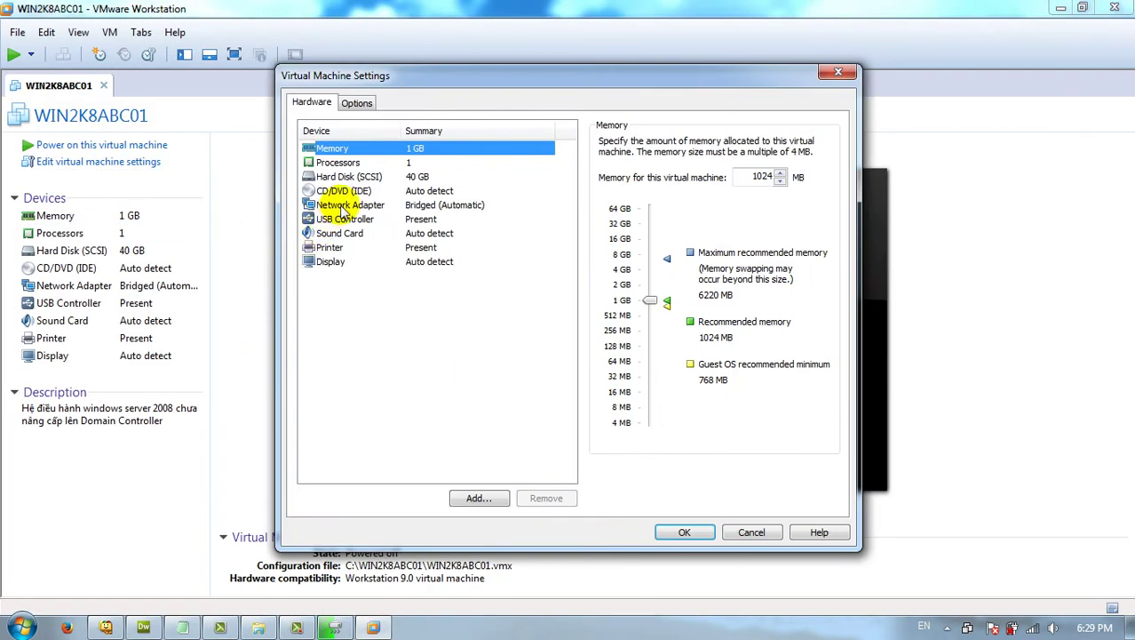
click(349, 205)
click(604, 276)
click(675, 296)
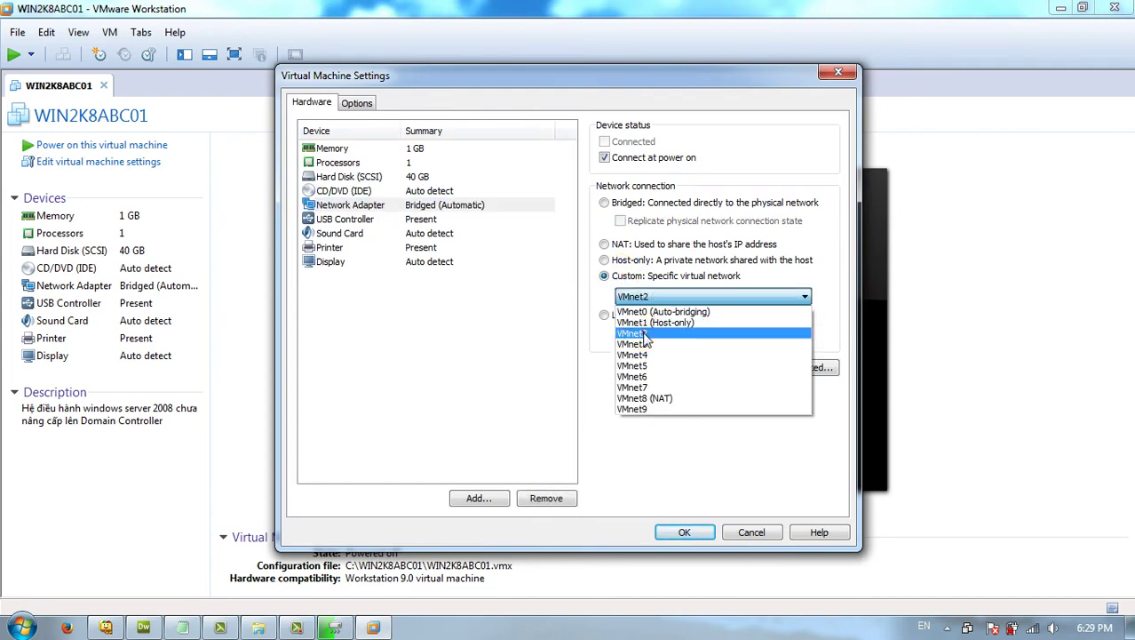
click(646, 334)
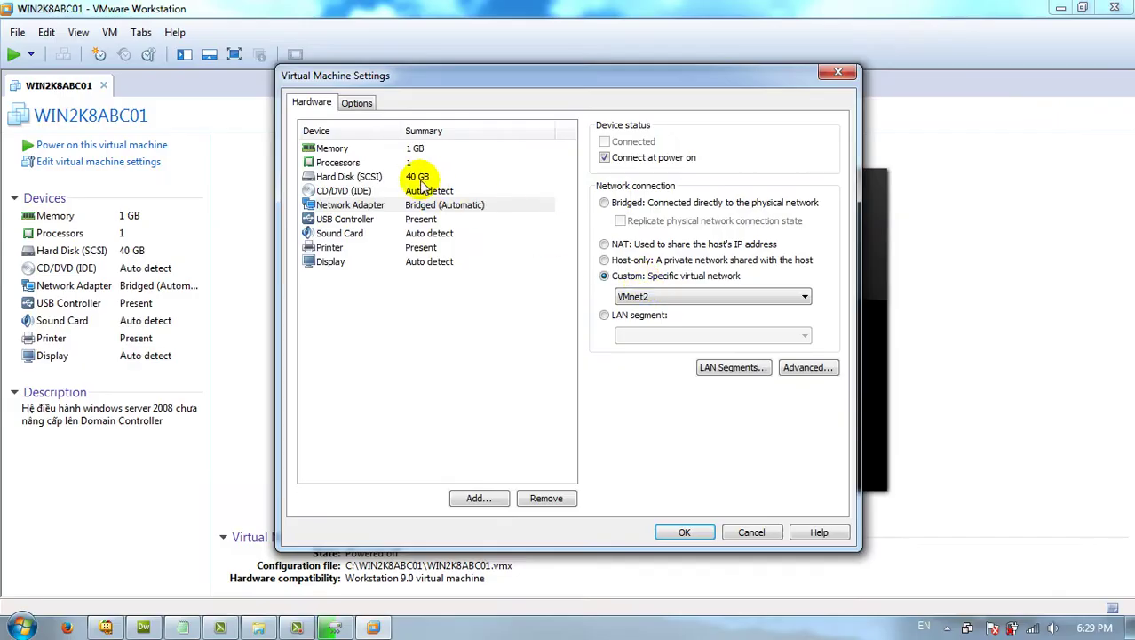
click(356, 102)
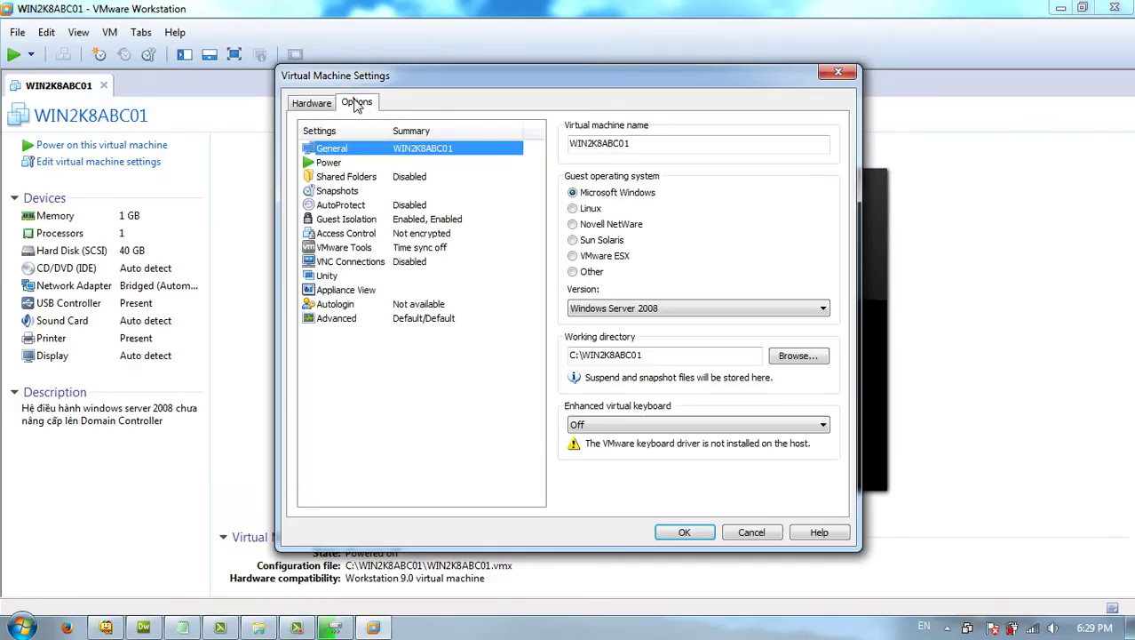
click(684, 532)
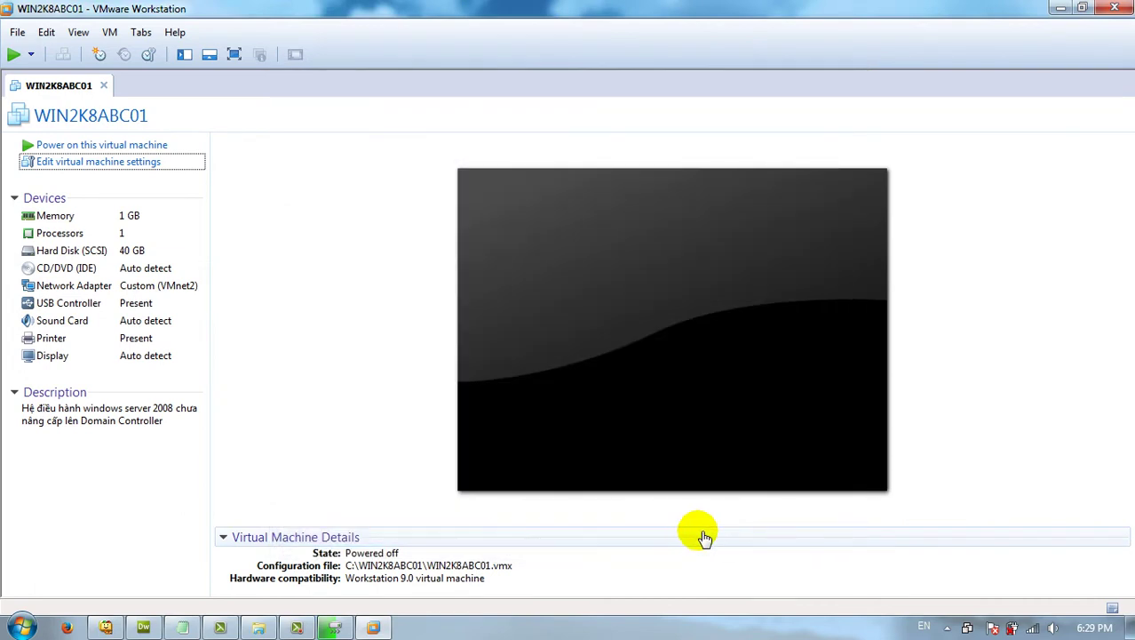
Step: Power on WIN2K8ABC01, answering 'I copied it' to the moved-or-copied prompt
click(124, 145)
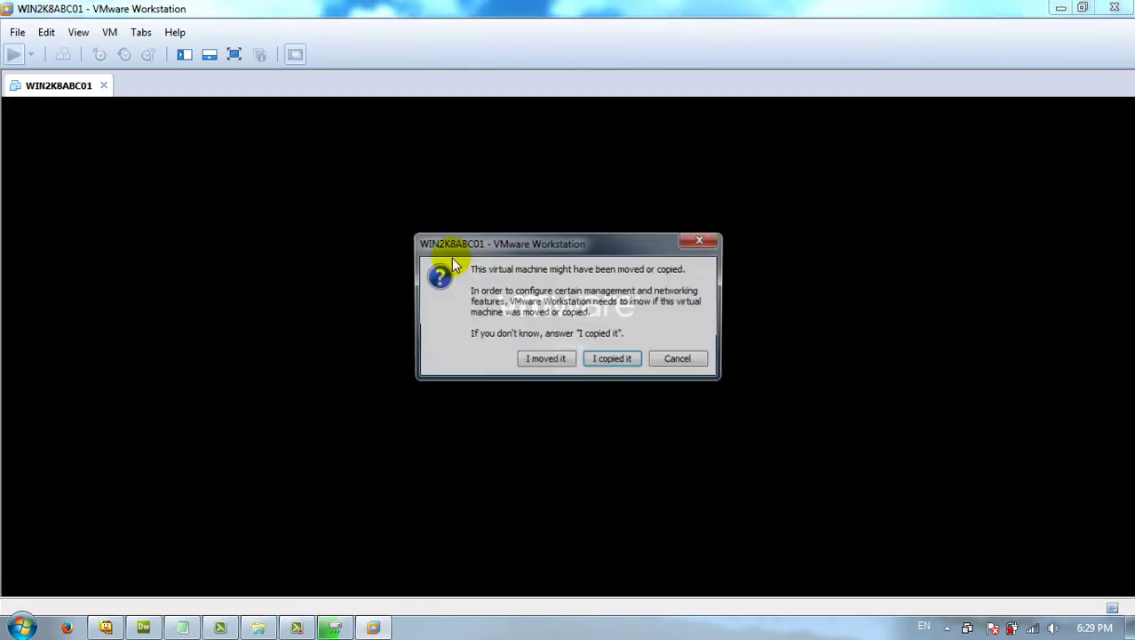
click(617, 361)
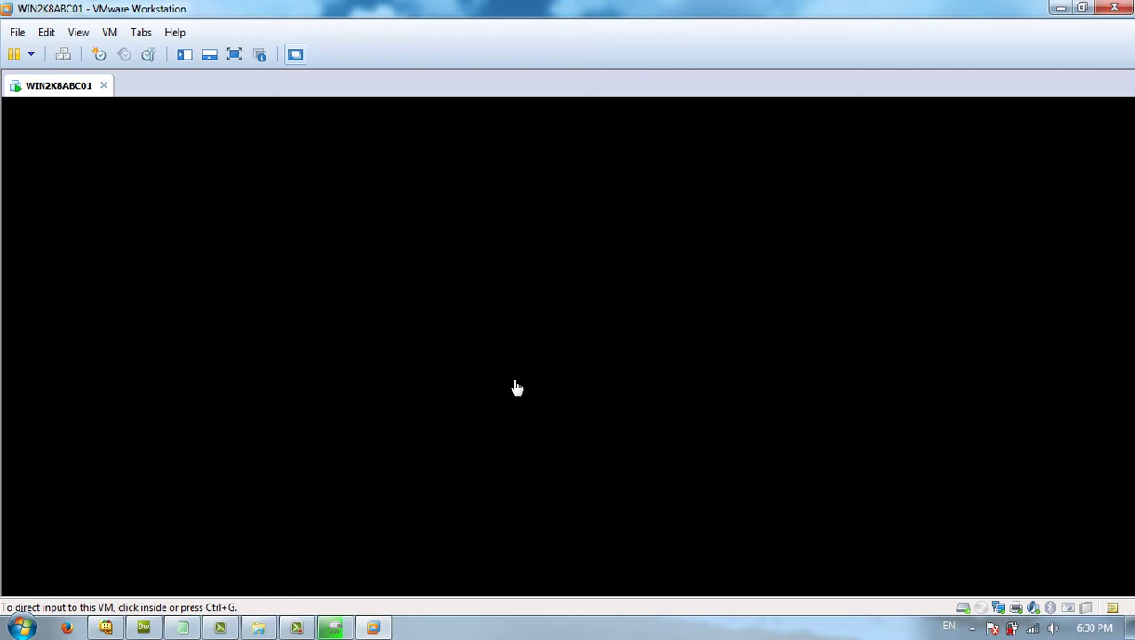
Step: Show the VM full screen, then minimize it after the desktop loads
click(235, 54)
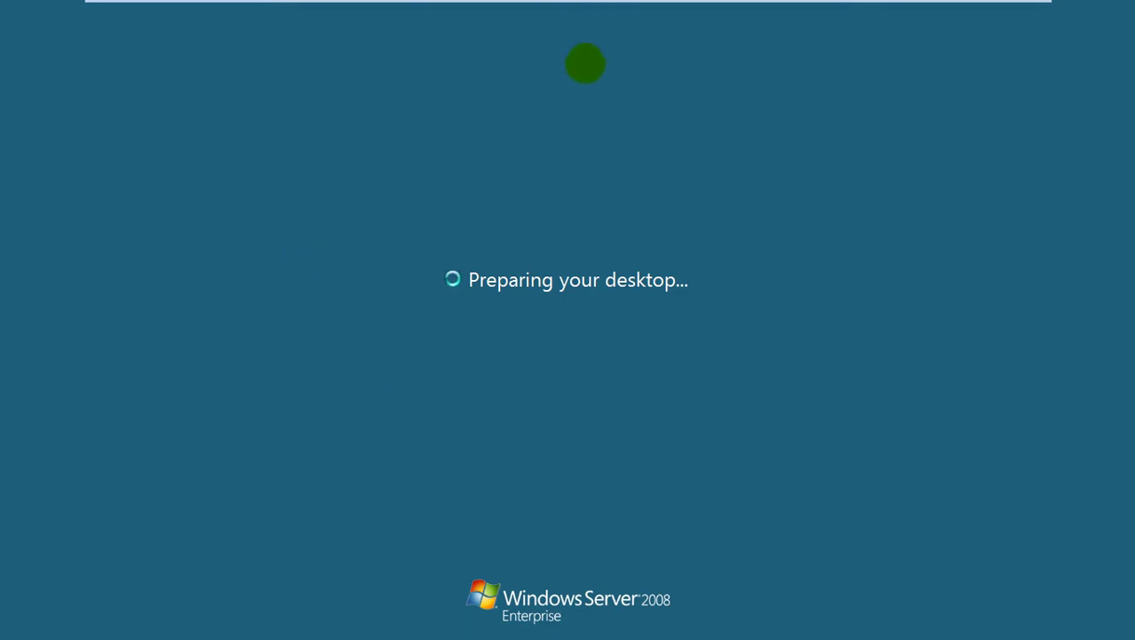
mouse_move(785, 5)
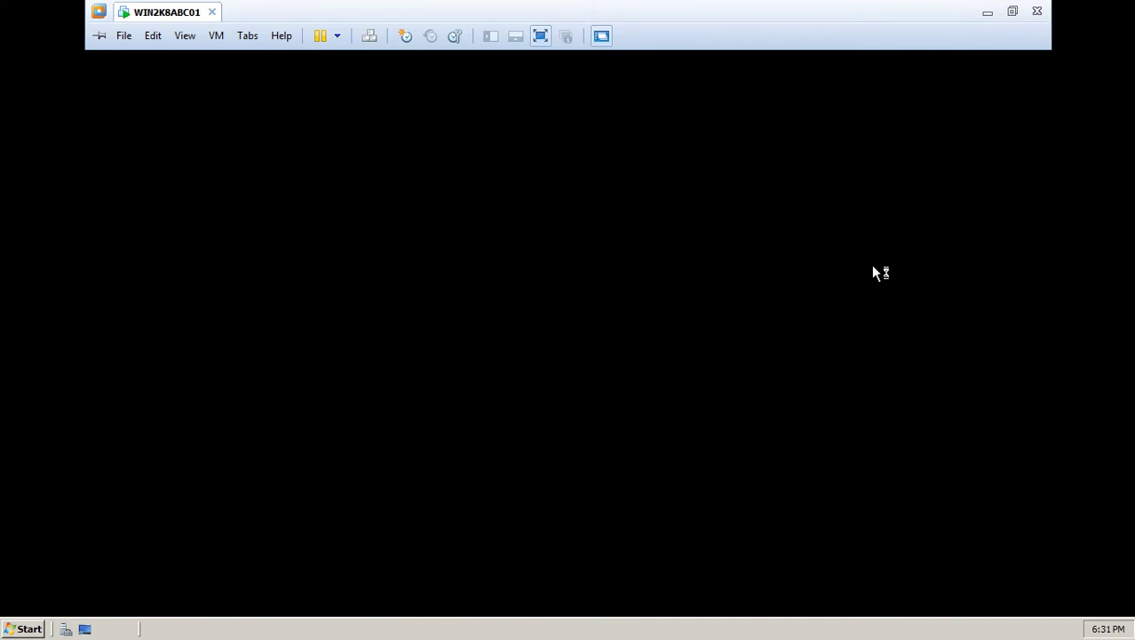
mouse_move(951, 20)
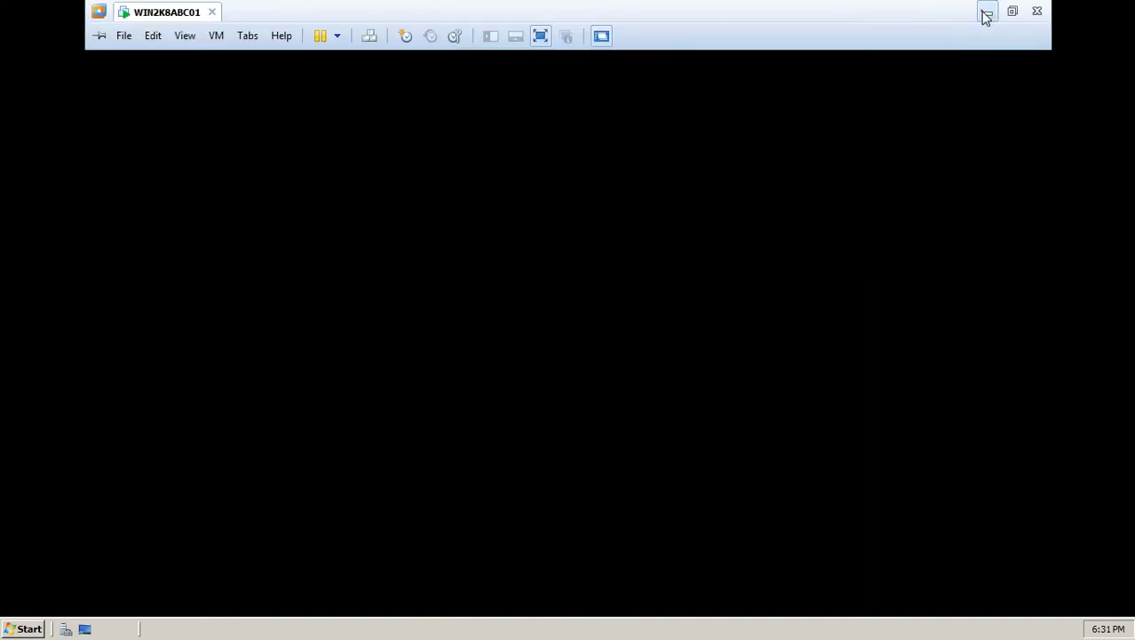
click(986, 12)
Step: Close the file browser, review the AkelPad static IP and DNS notes, then return to the VM
click(677, 127)
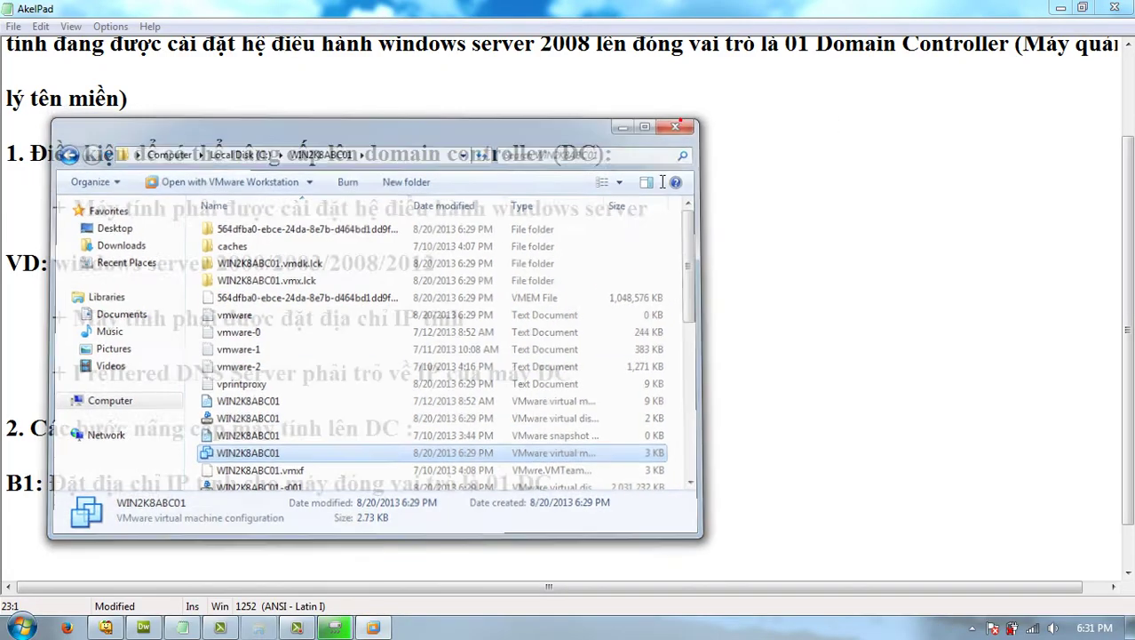
click(257, 628)
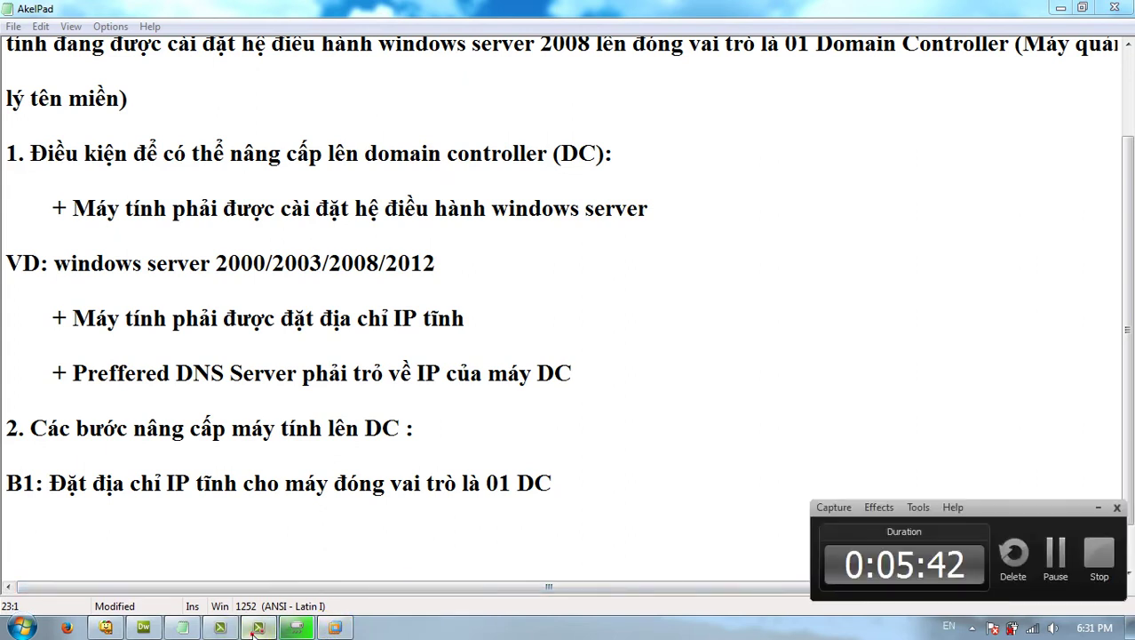
click(623, 380)
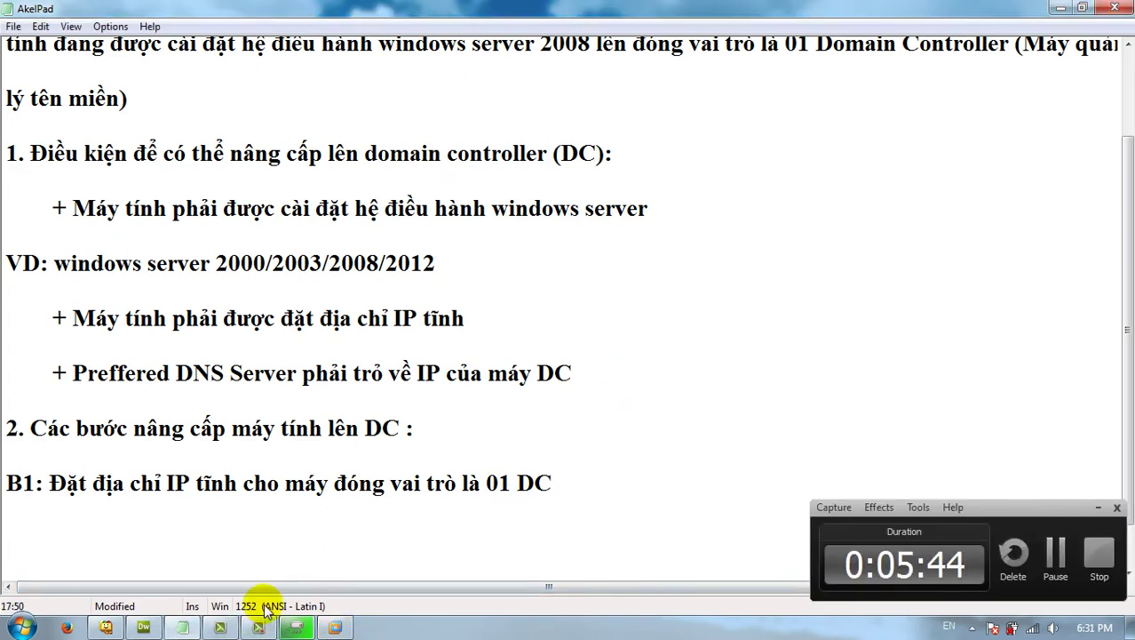
click(140, 535)
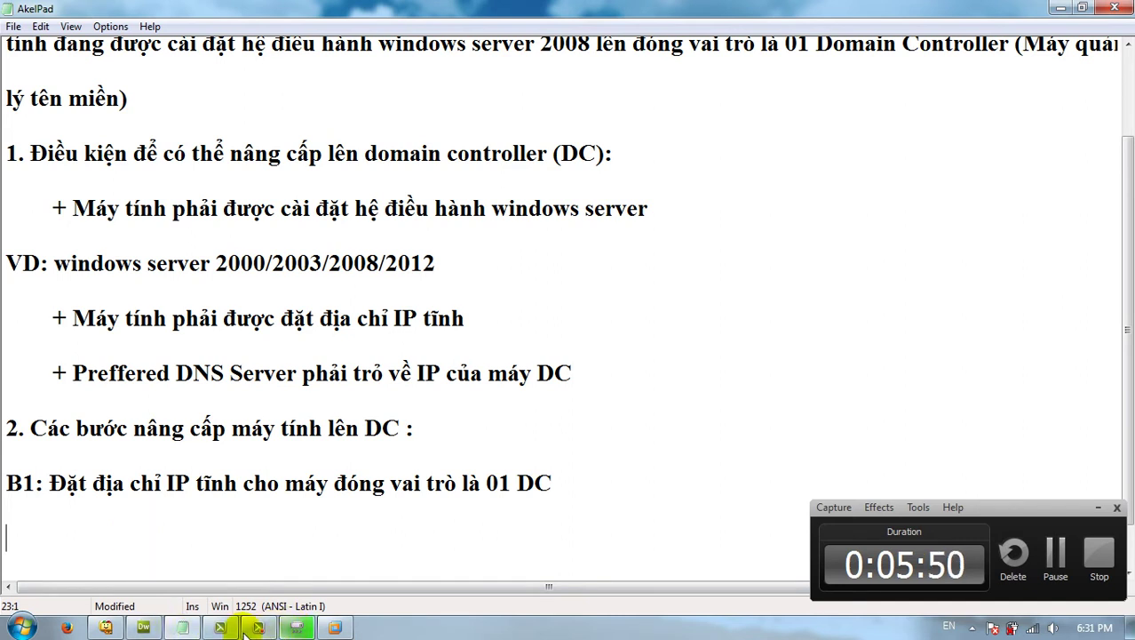
click(337, 628)
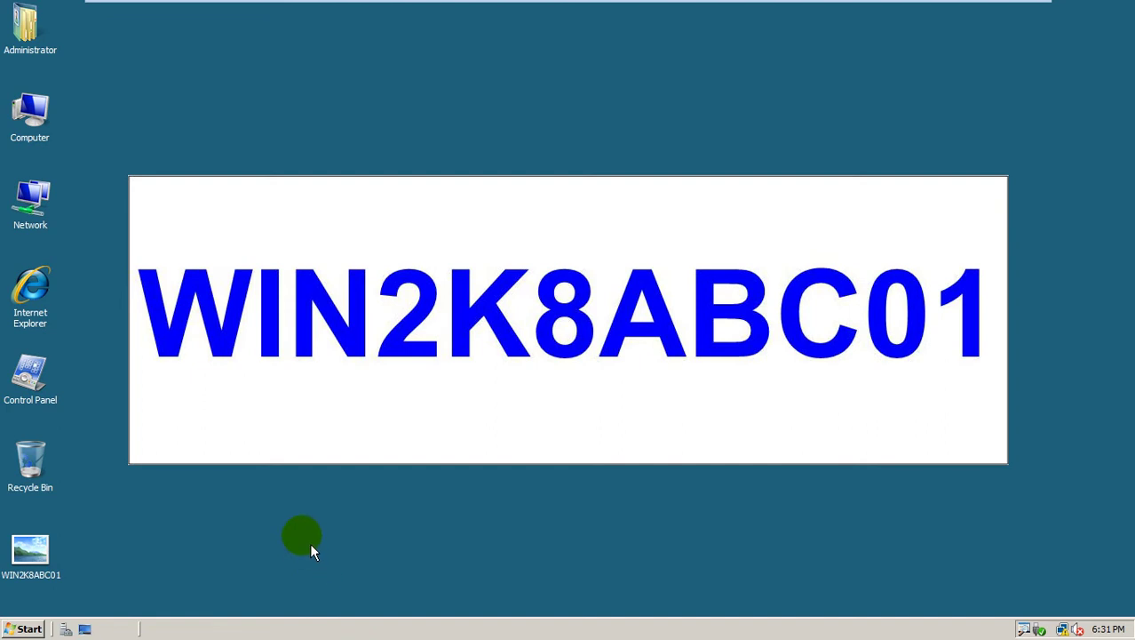
Step: Turn off IPv6 on the Local Area Connection
click(35, 629)
mouse_move(79, 488)
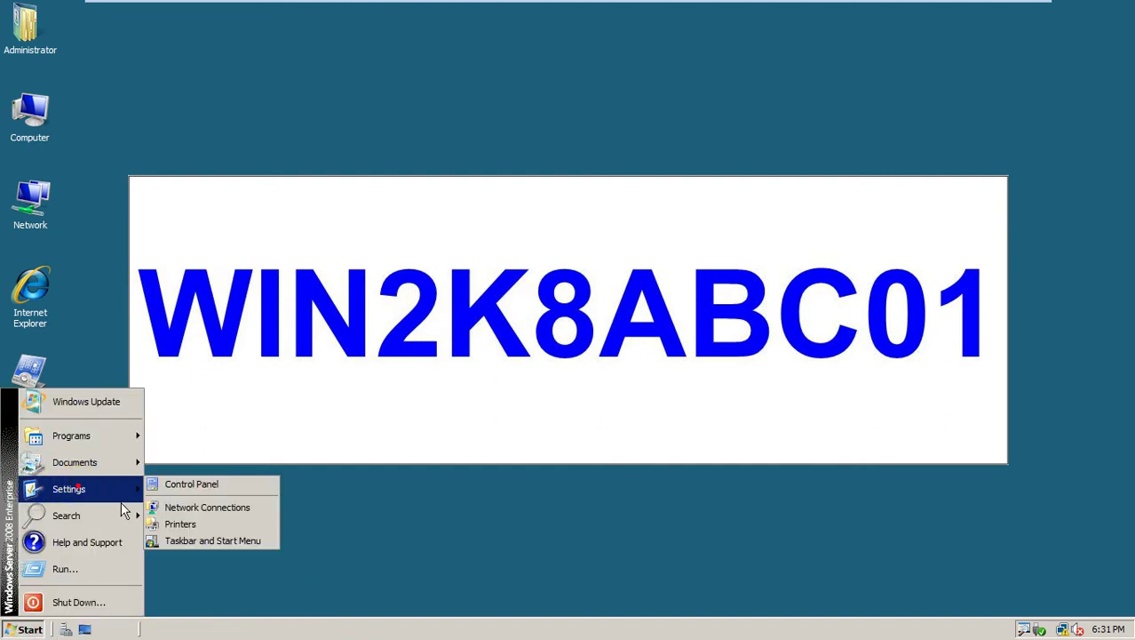
click(219, 511)
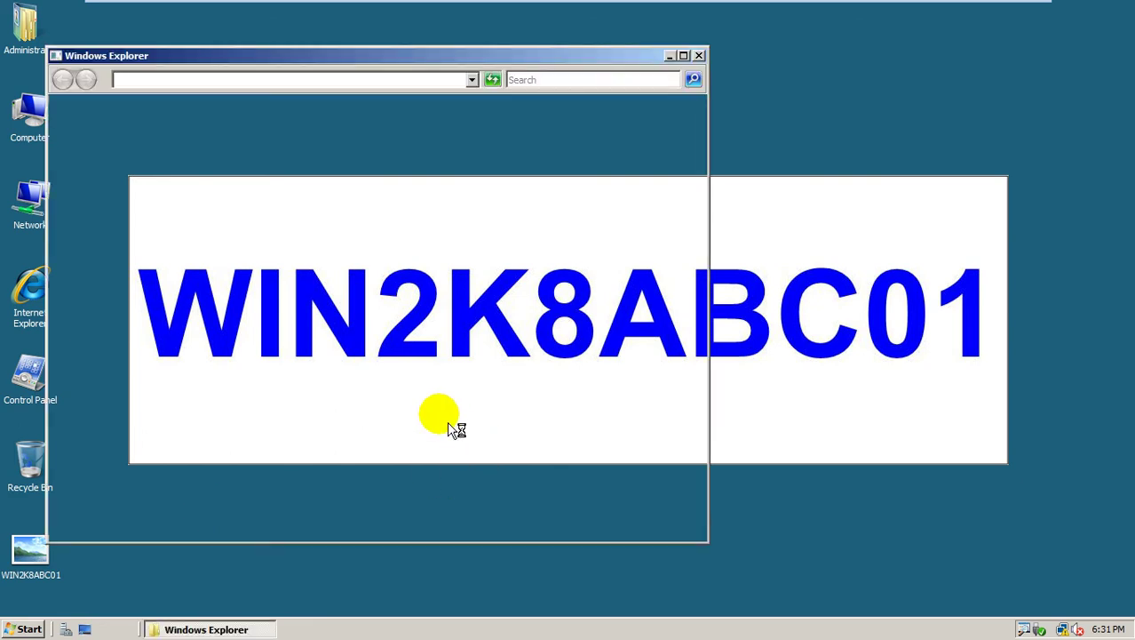
right_click(145, 214)
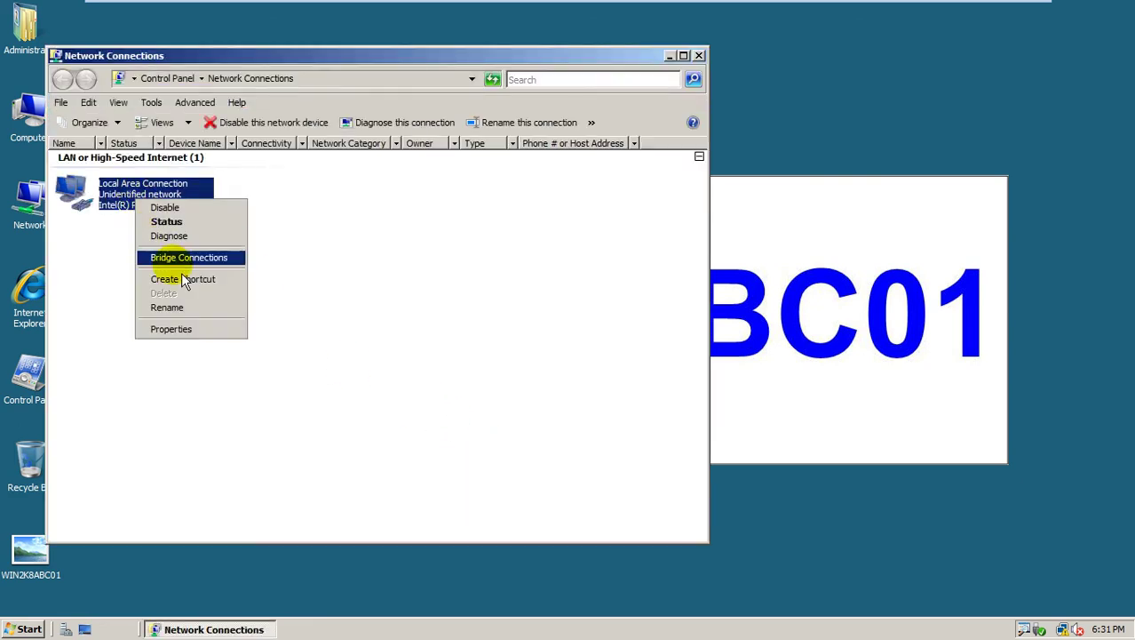
click(222, 328)
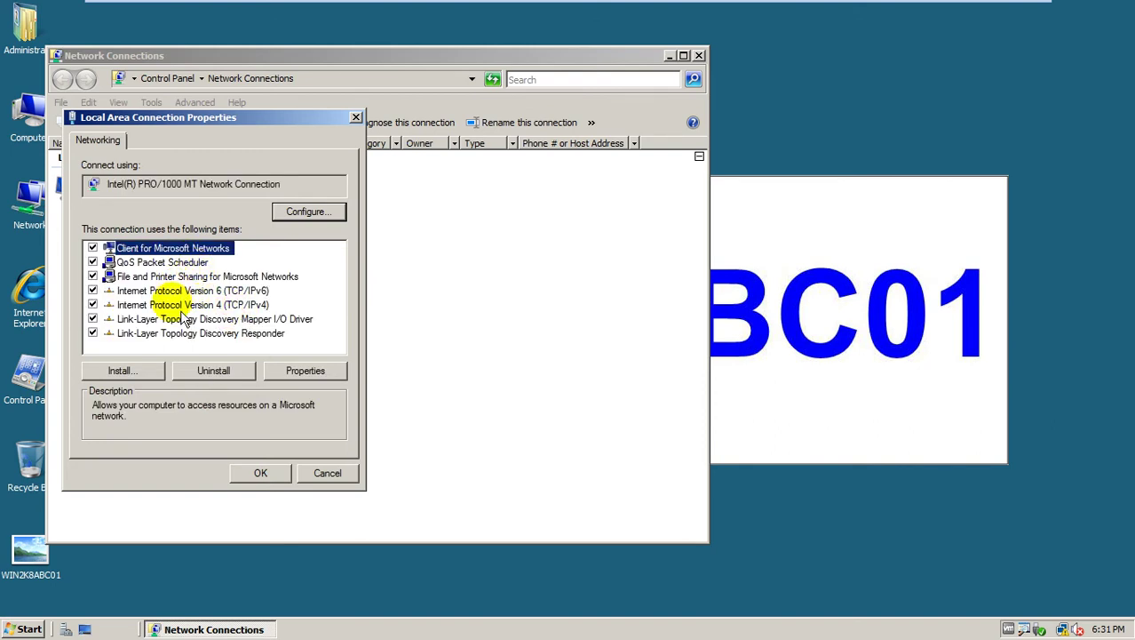
click(91, 285)
Step: Set IPv4 to 192.168.100.254, mask 255.255.255.0, DNS 192.168.100.254, and close the windows
click(204, 305)
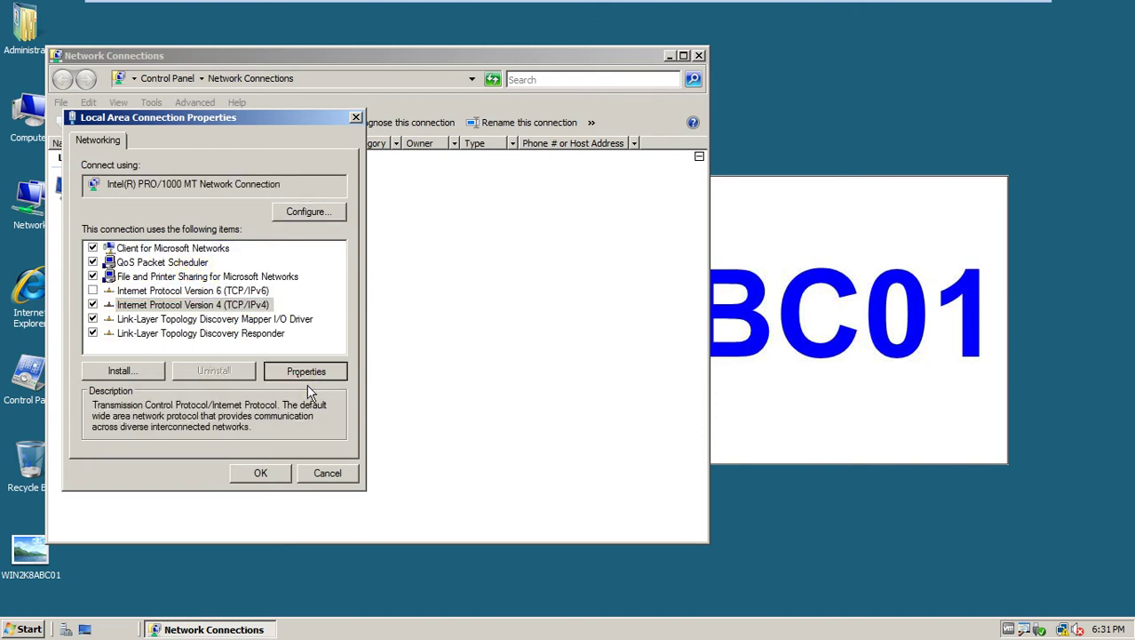
click(305, 373)
click(203, 289)
click(274, 311)
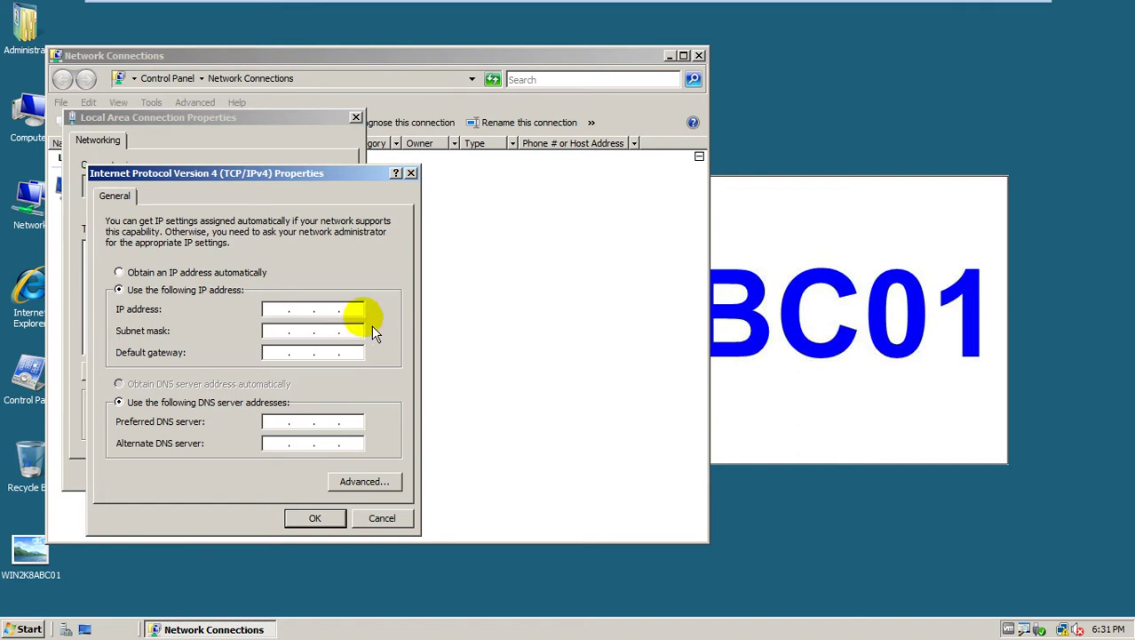
text(192)
key(Tab)
key(Tab)
key(Tab)
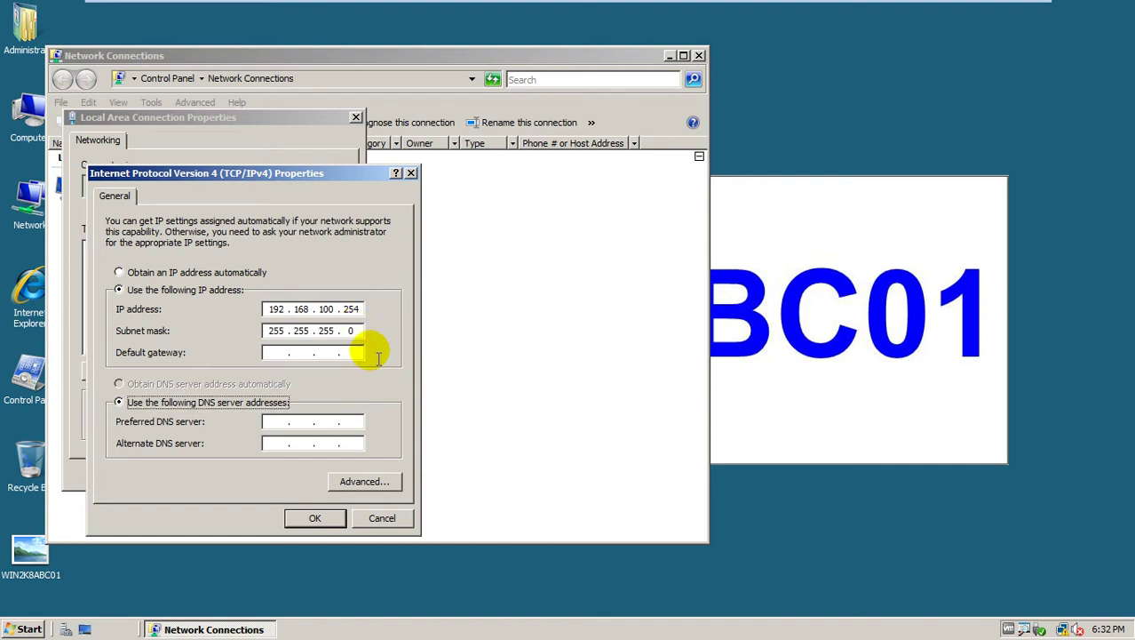
key(Tab)
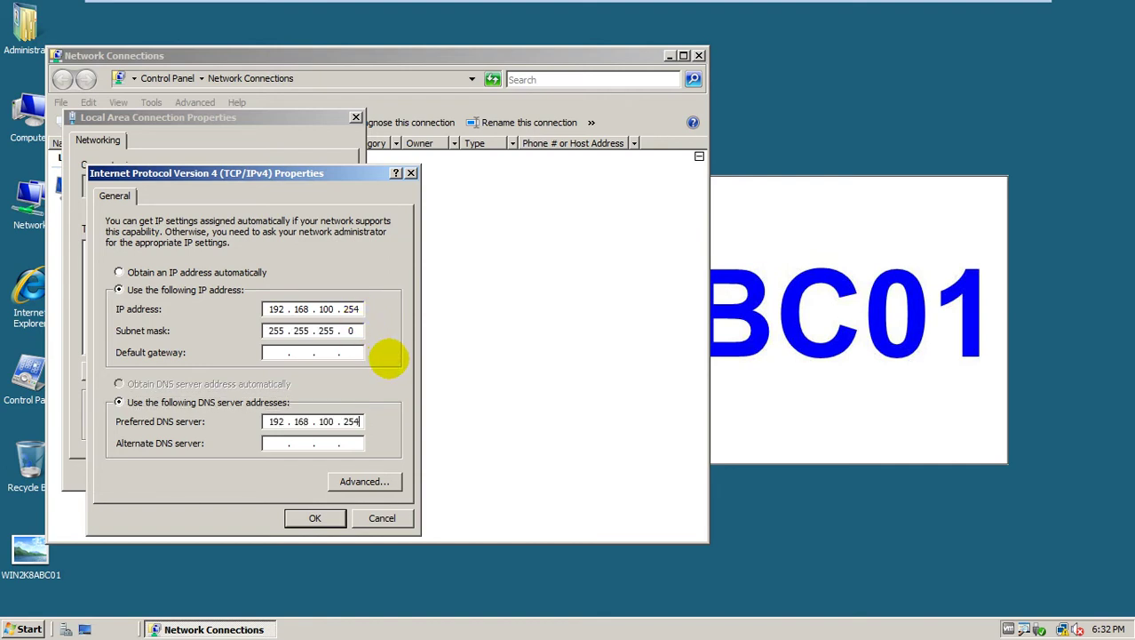
click(320, 518)
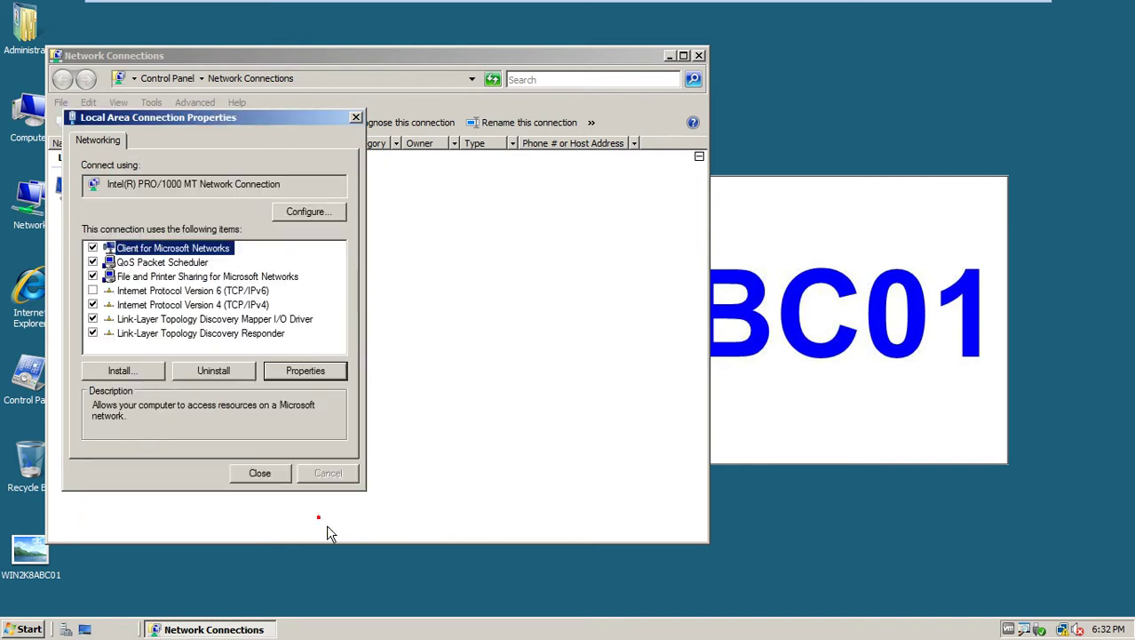
click(261, 472)
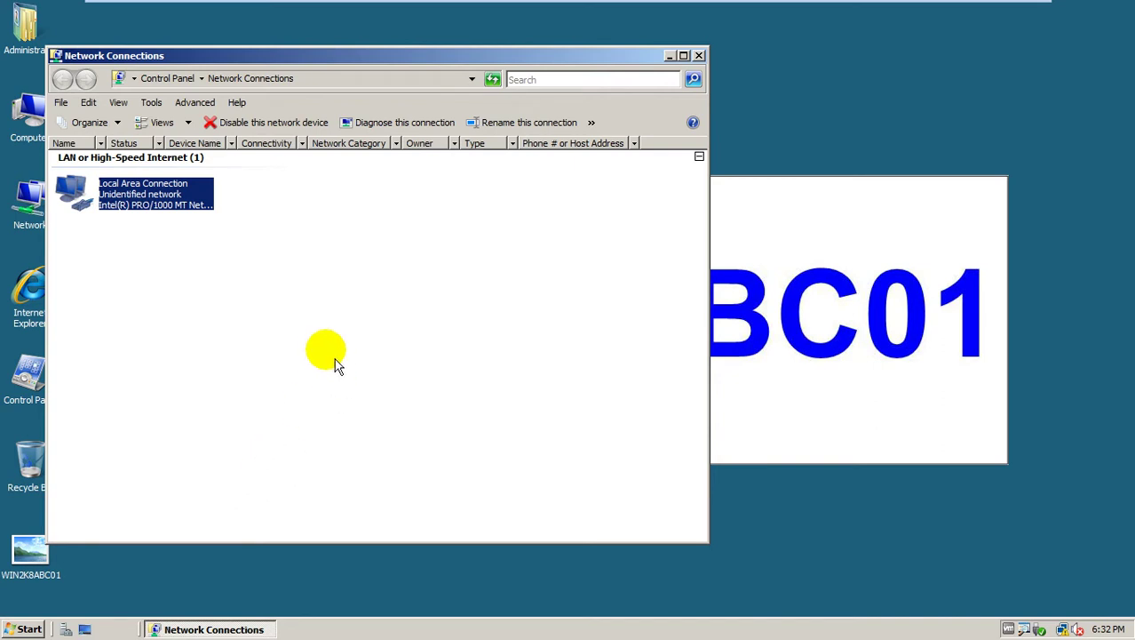
click(408, 332)
click(699, 55)
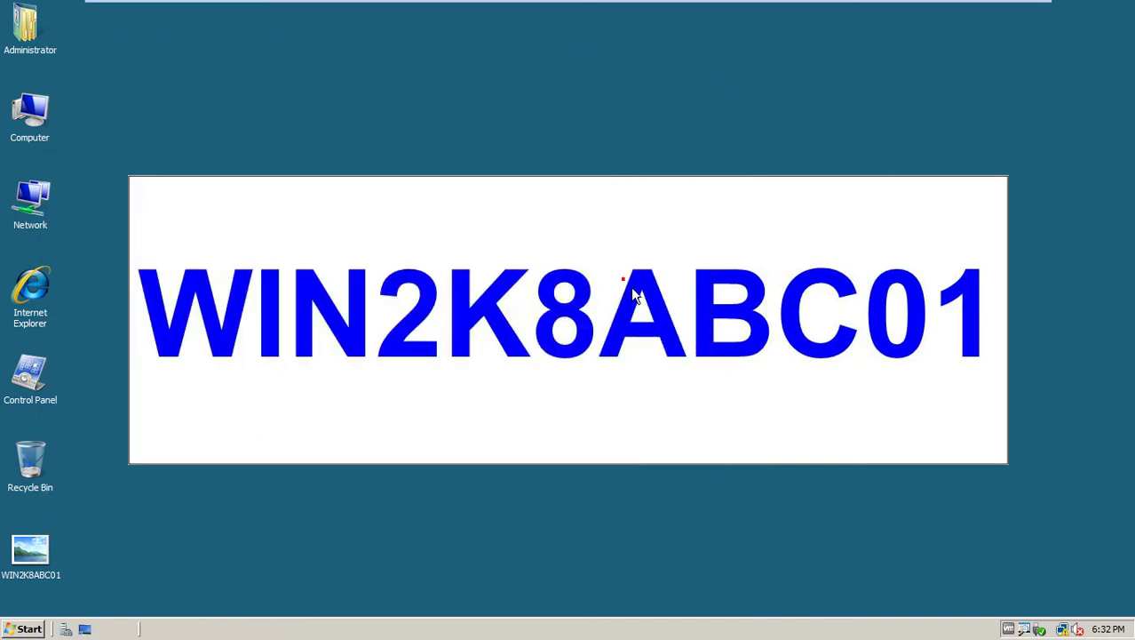
Step: Run ipconfig and ipconfig/all in cmd to confirm IP and DNS 192.168.100.254
key(super+r)
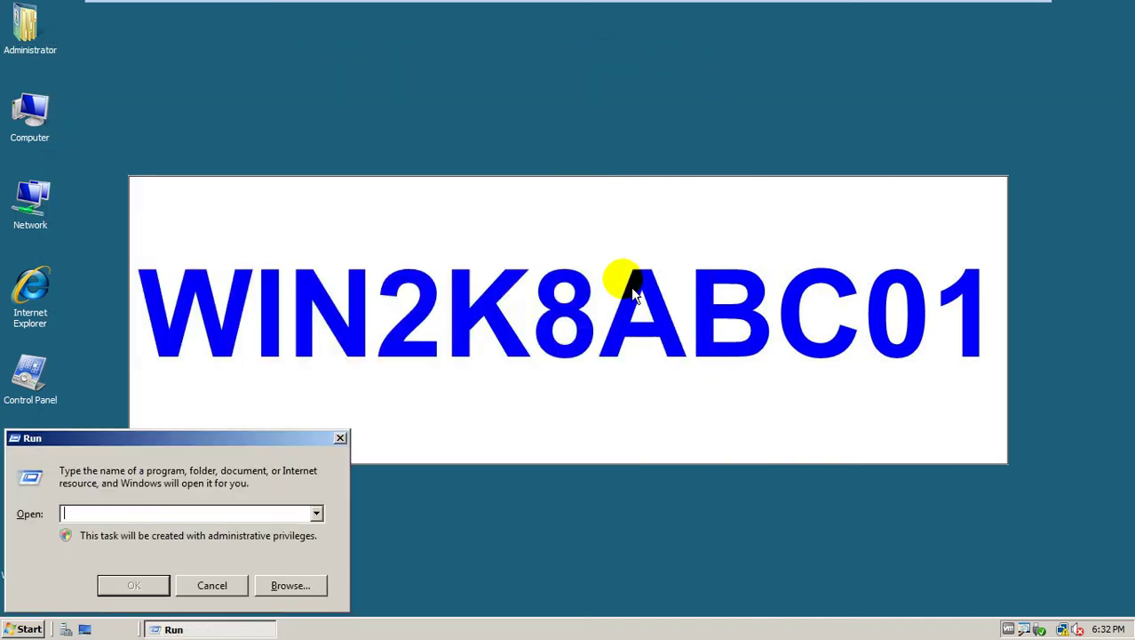
text(cmd)
key(Return)
text(ipconfig)
key(Return)
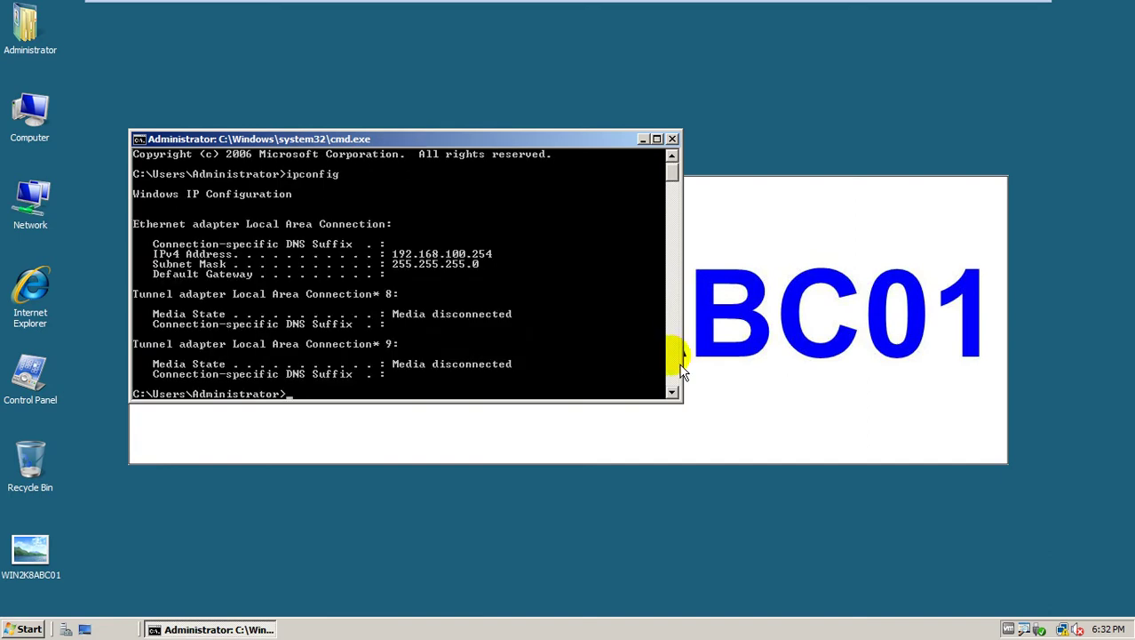
text(cls)
key(Return)
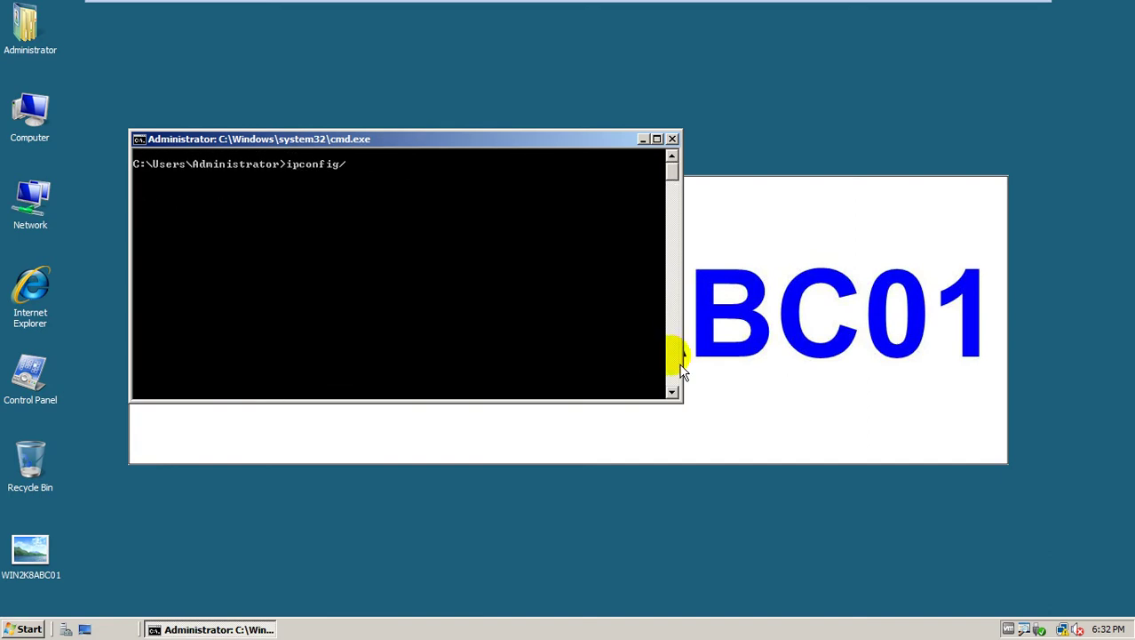
text(ipconfig/all)
key(Return)
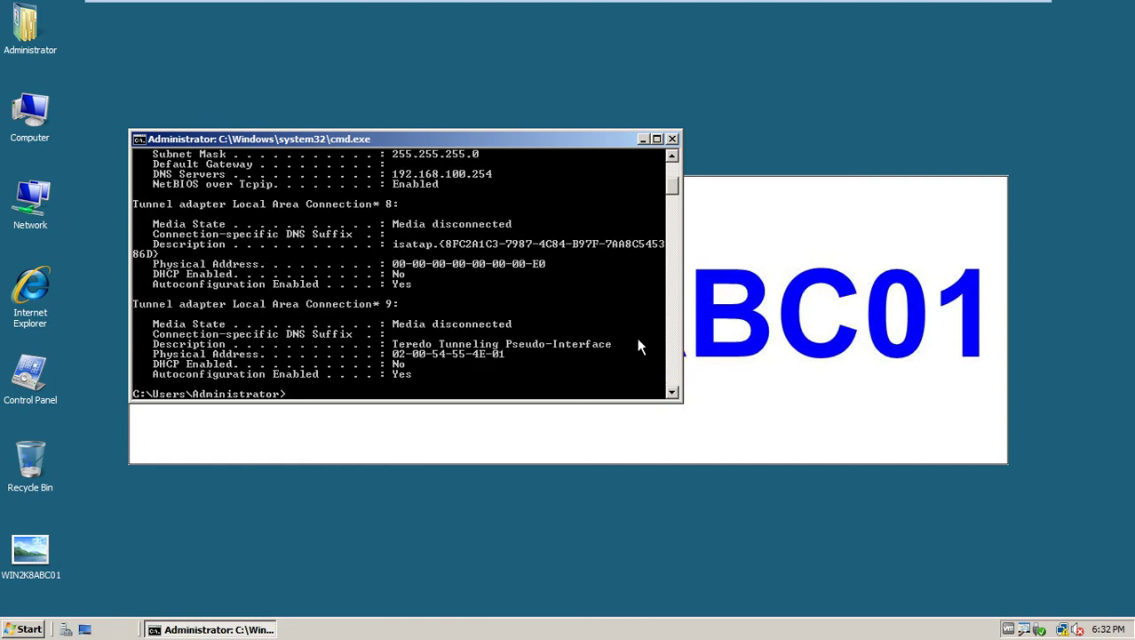
scroll(671, 205, up, 5)
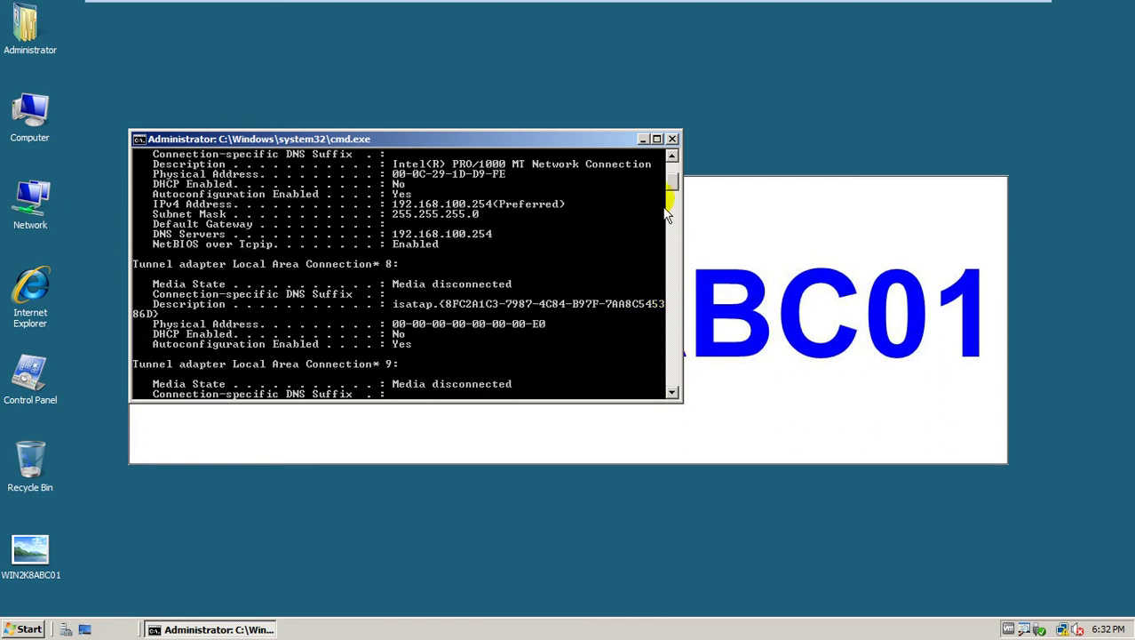
click(673, 140)
Step: Minimize the VM and add note 'B2: Đổi tên máy tính (thuận tiện cho việc truy xuất sau này)'
mouse_move(761, 2)
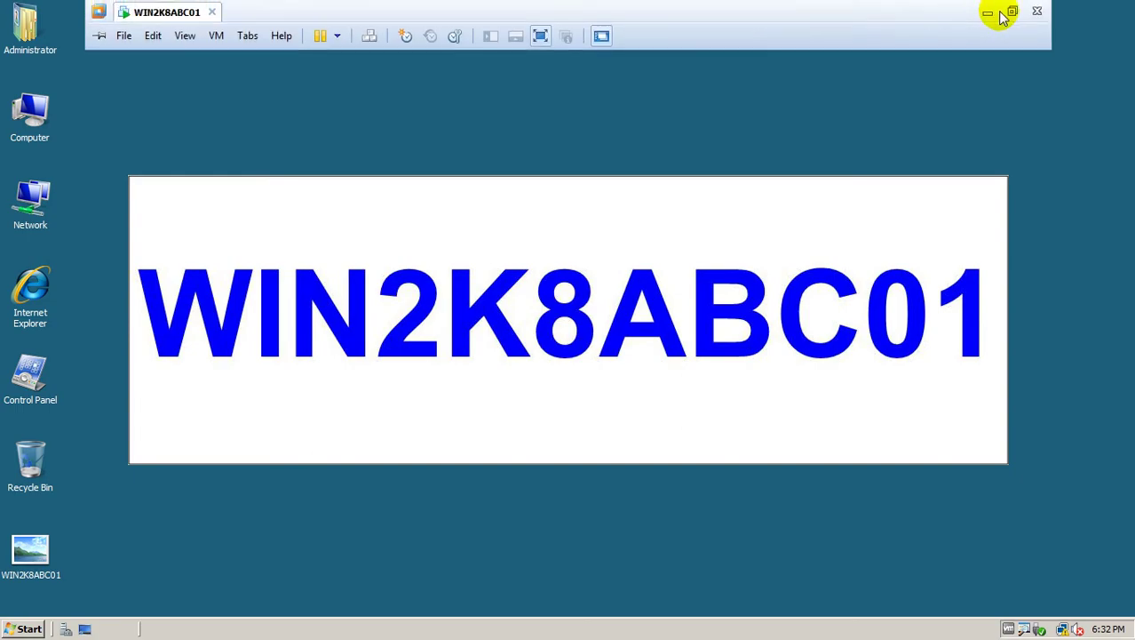
click(992, 13)
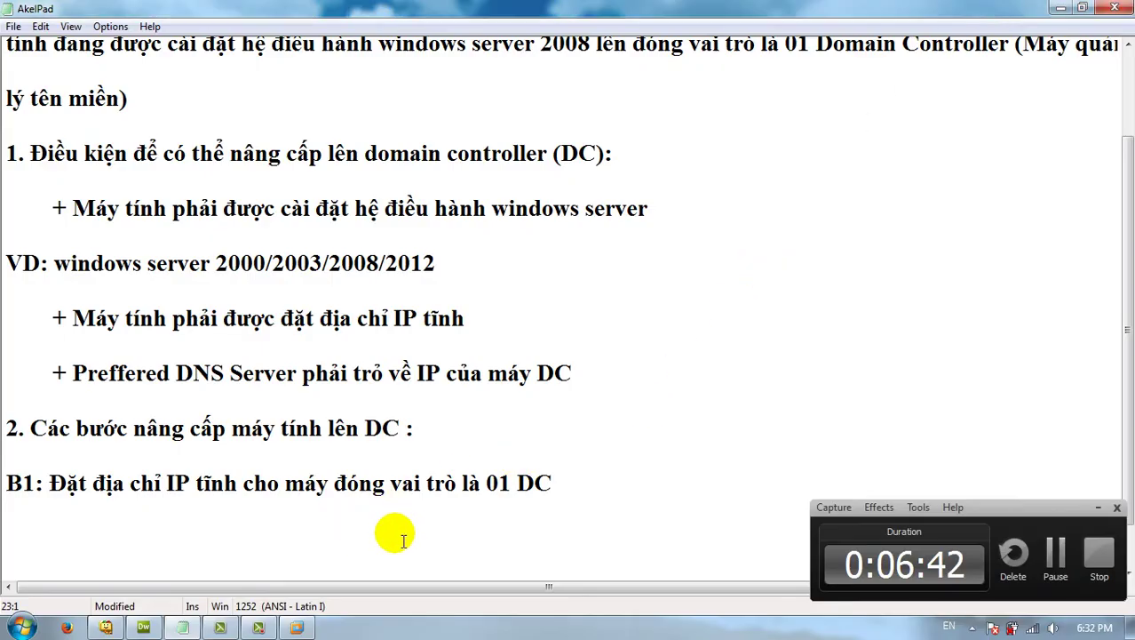
text(B2)
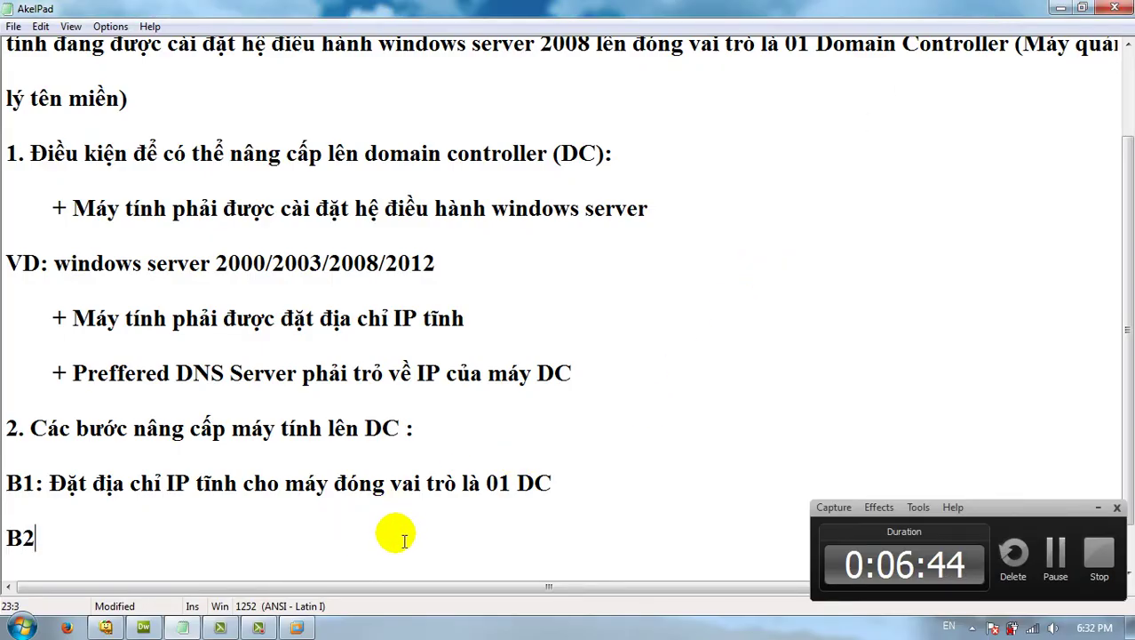
text(: Cài)
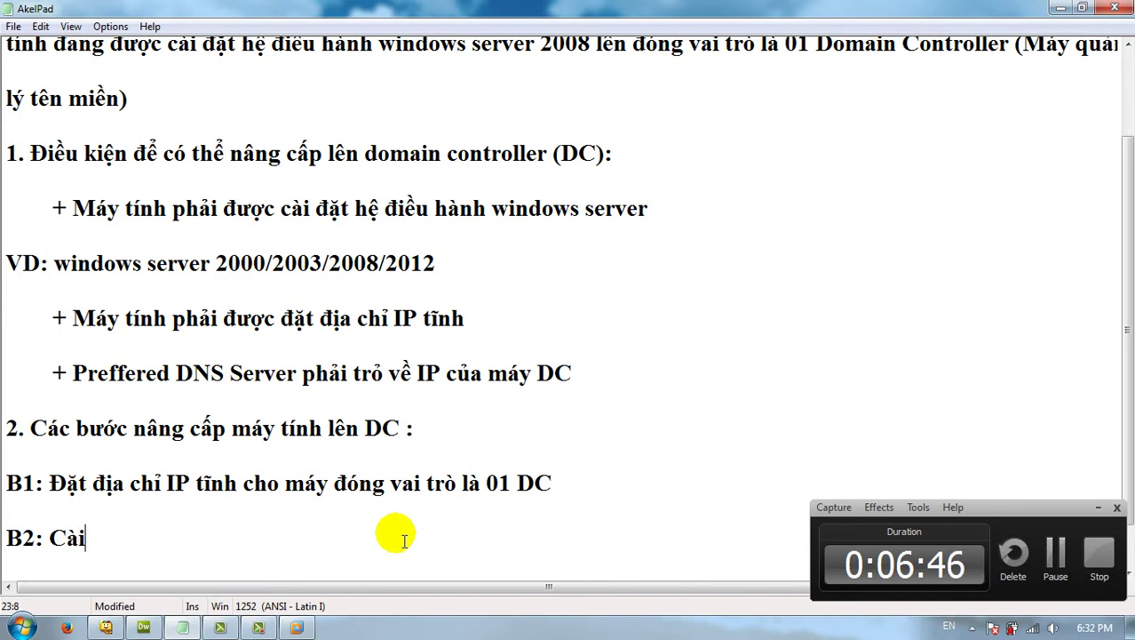
key(BackSpace)
key(BackSpace)
text(Dổi d)
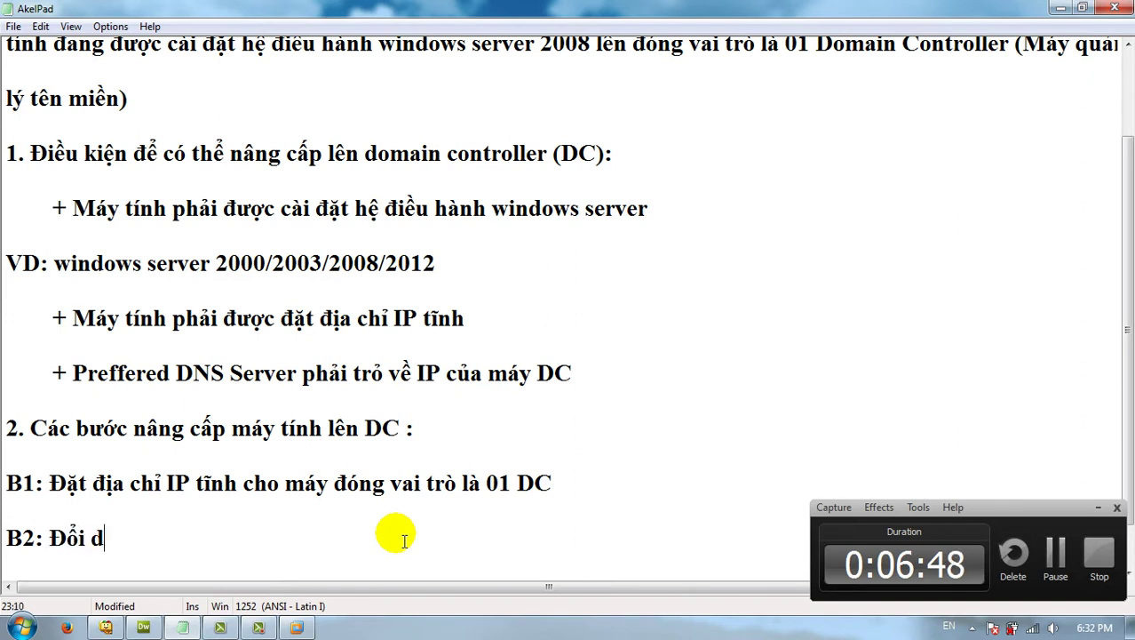
text(ên máy tính)
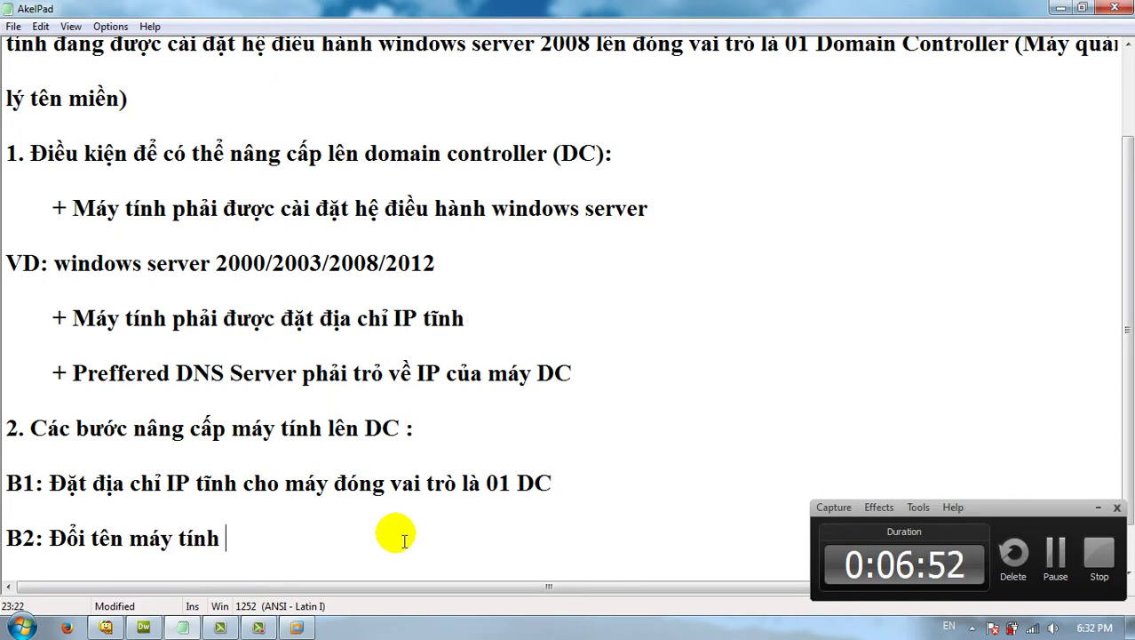
text( (thuận t)
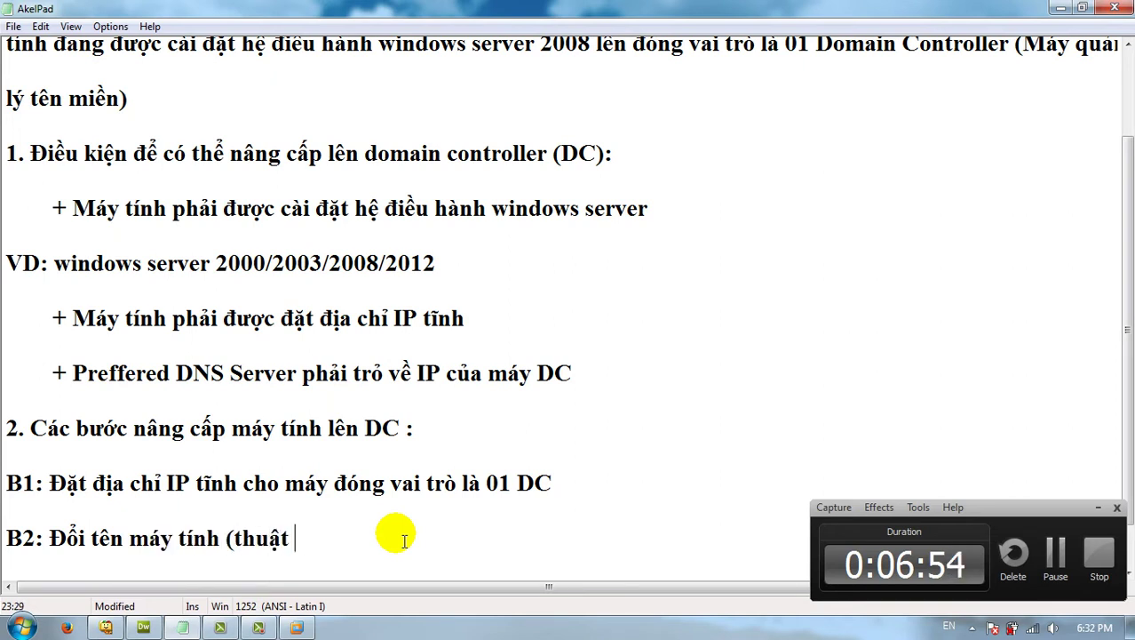
text(iện cho việc)
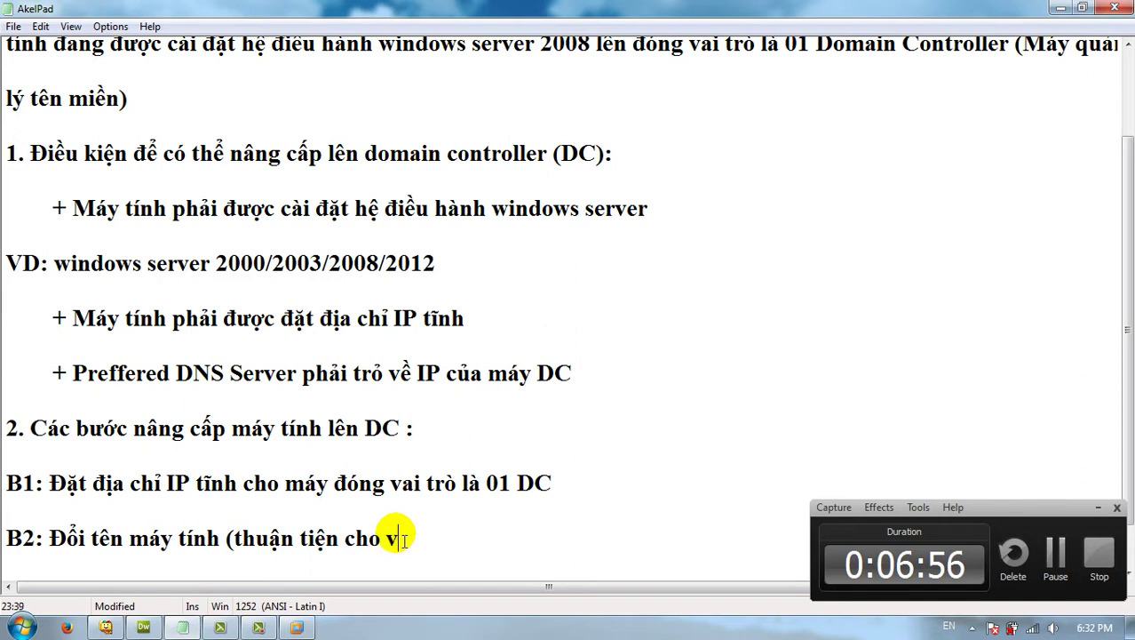
click(398, 537)
text(t)
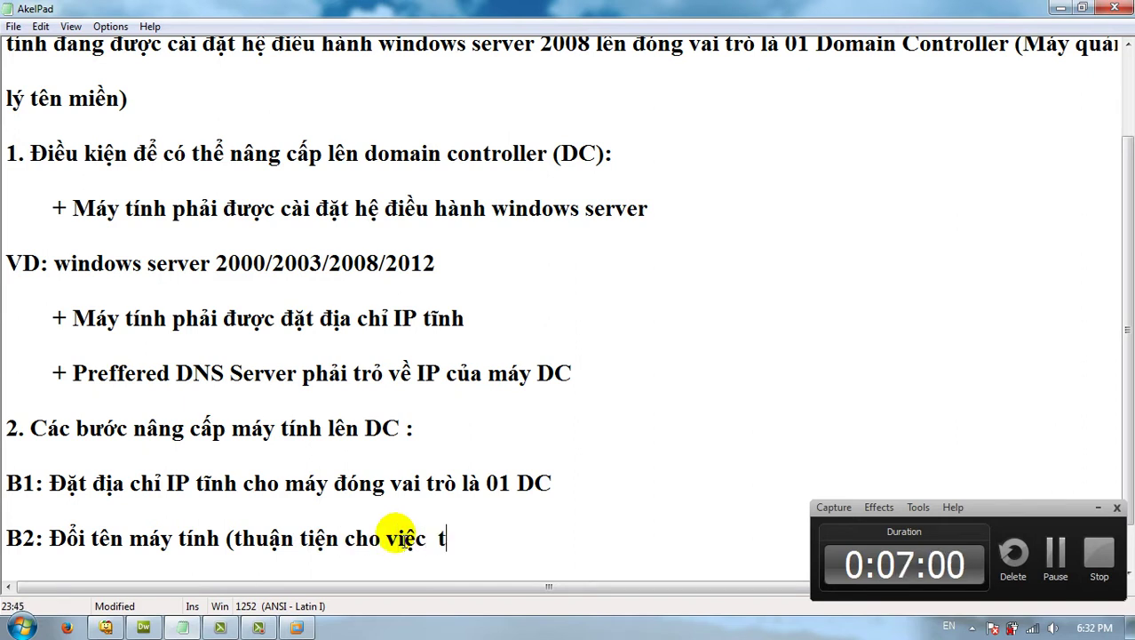
text(ruy uâuất sau này)
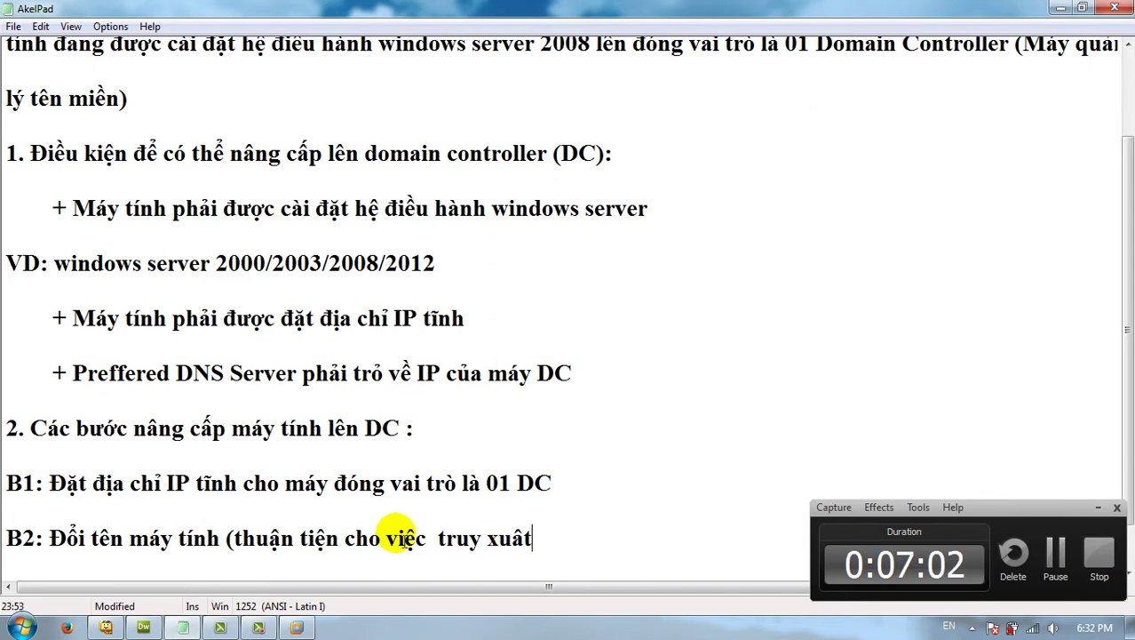
key(Return)
key(Return)
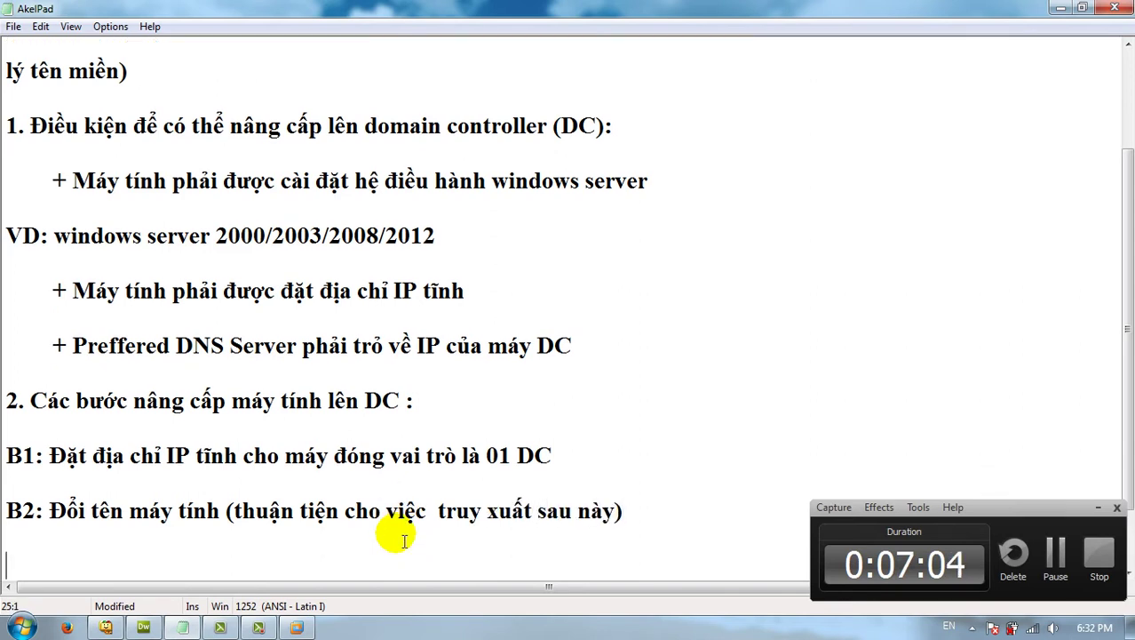
Step: Try joining the guest to domain LabMicrosoft.com and dismiss the domain-controller error
click(295, 629)
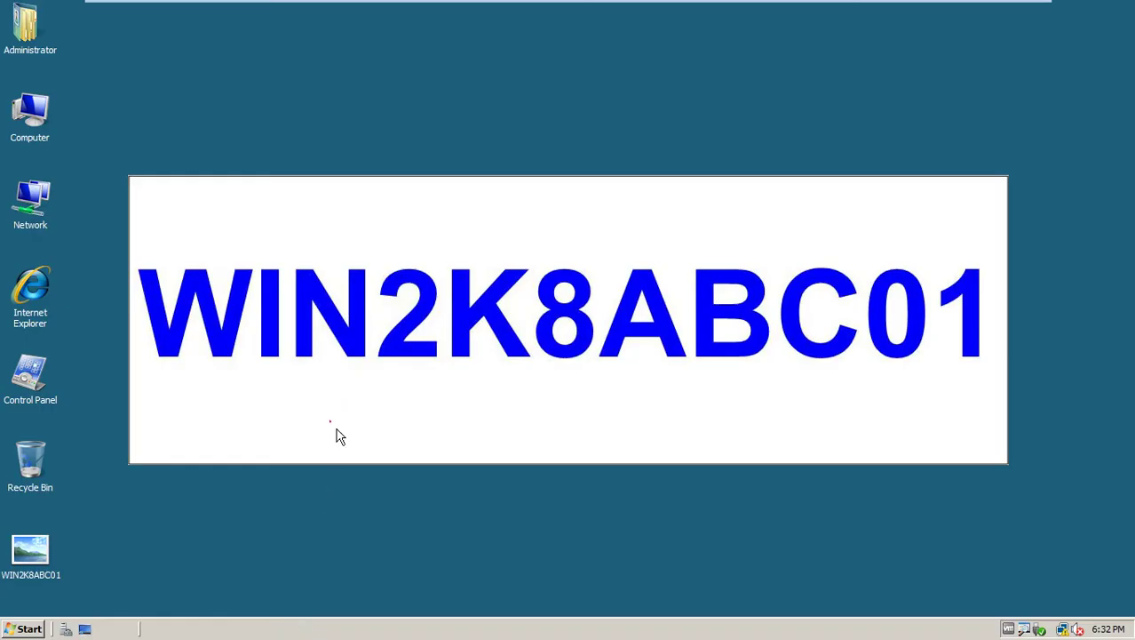
right_click(44, 124)
click(142, 253)
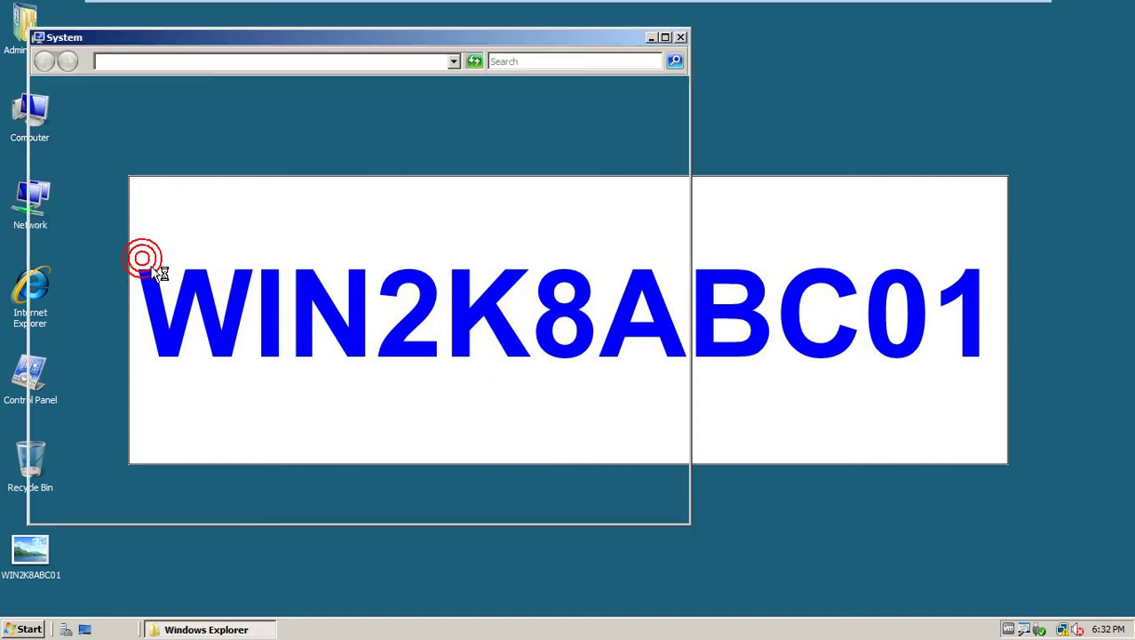
click(631, 355)
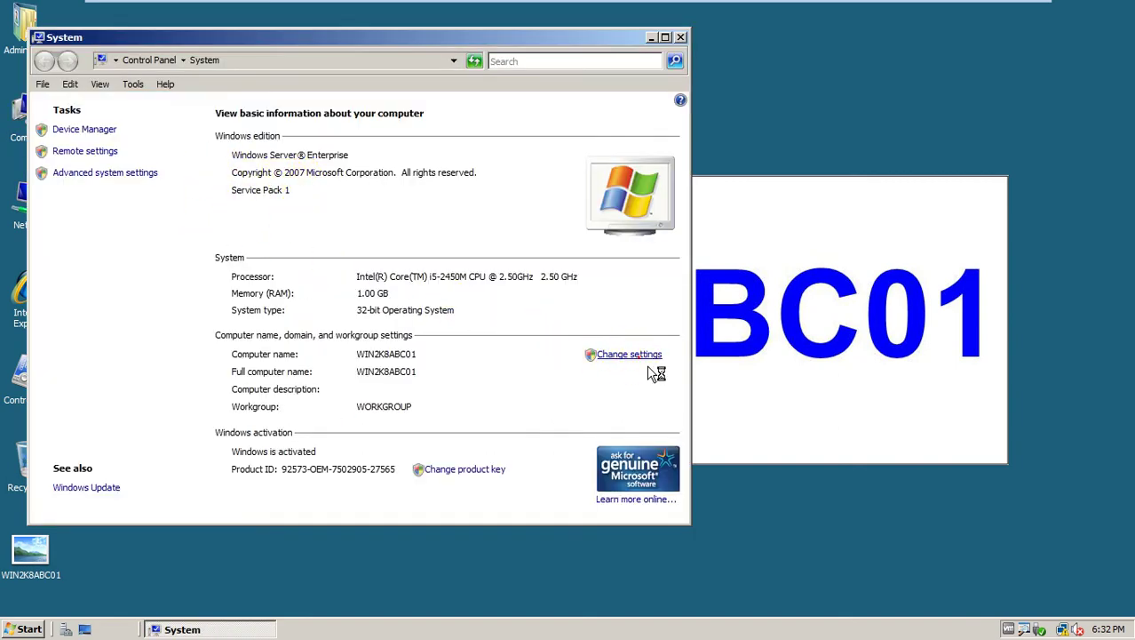
click(455, 341)
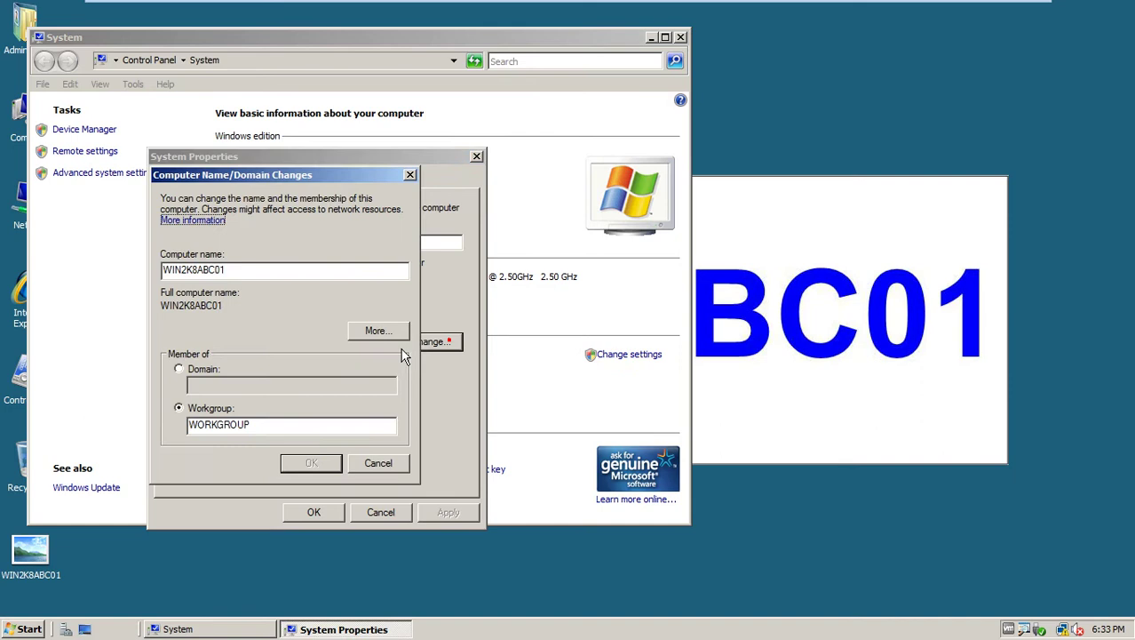
click(180, 369)
click(233, 387)
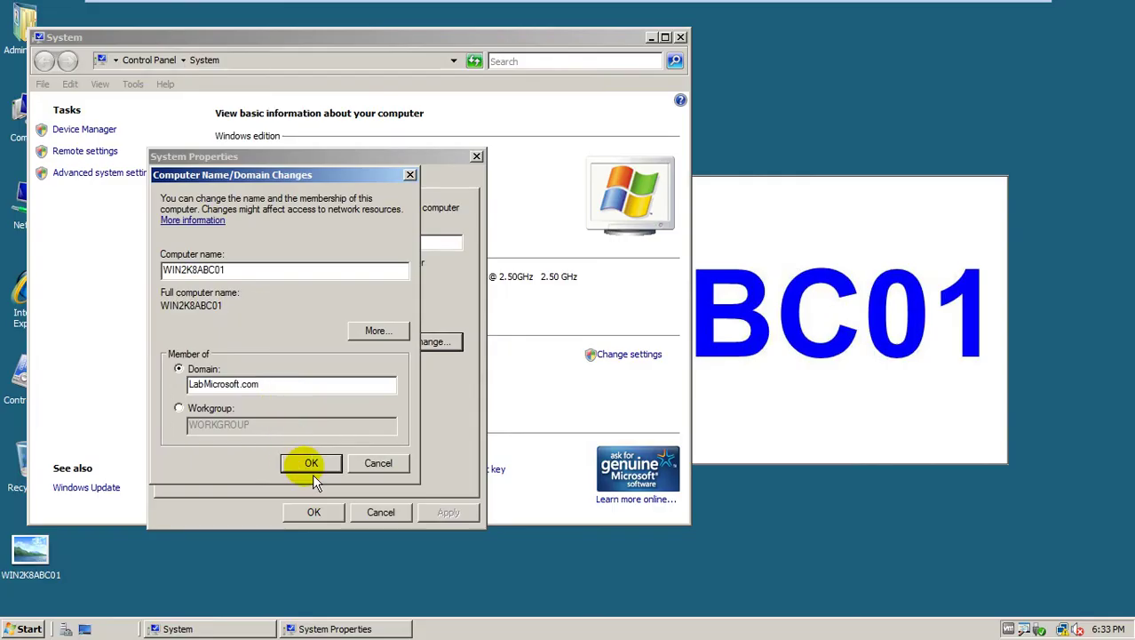
click(623, 587)
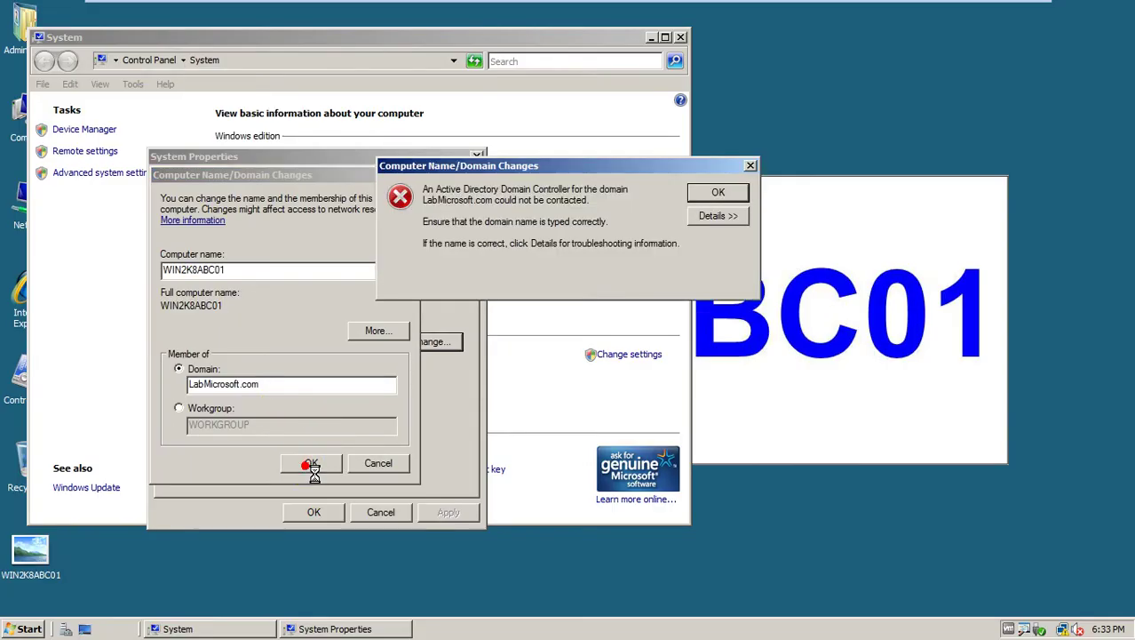
click(718, 192)
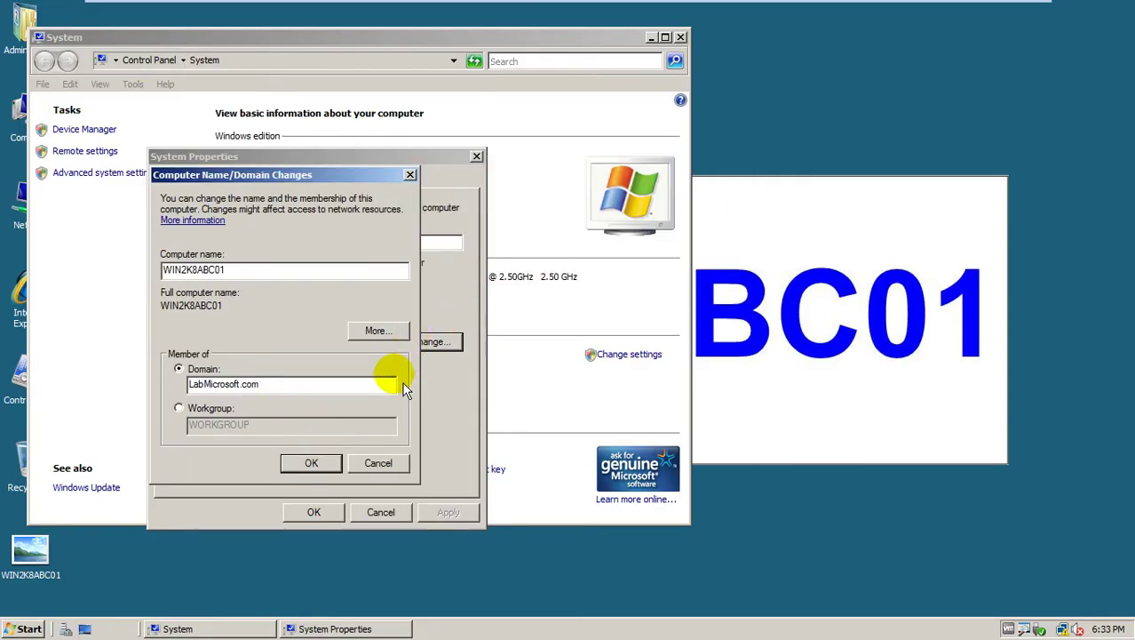
Step: Cancel the domain change and rename the computer from WIN2K8ABC01 to SRV
click(376, 462)
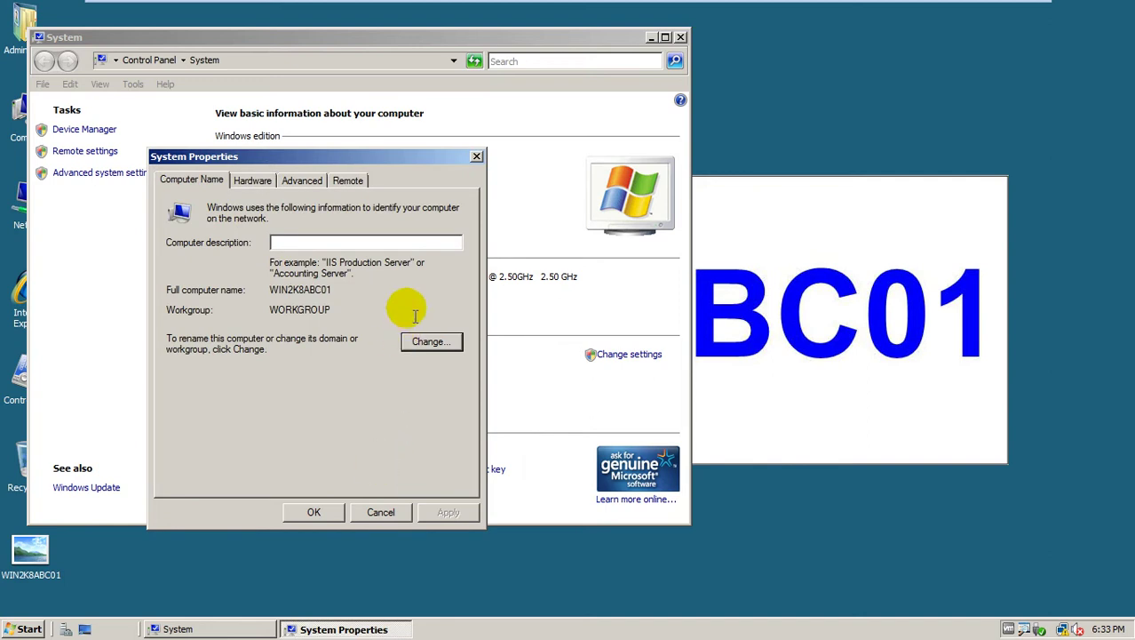
drag(414, 162, 440, 149)
click(462, 330)
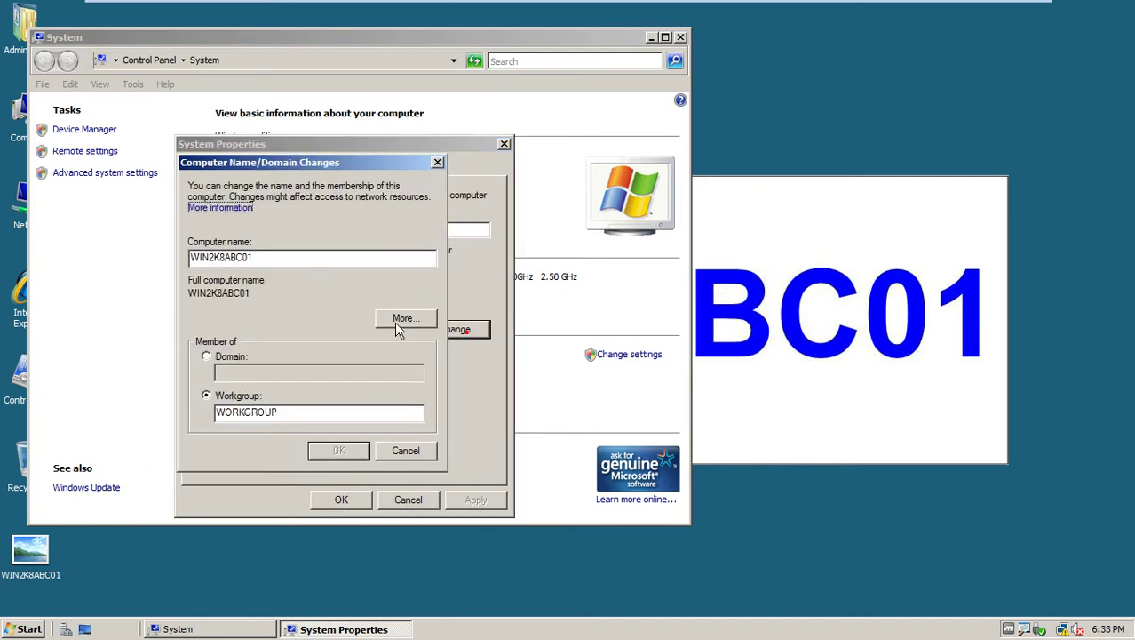
drag(267, 258, 182, 257)
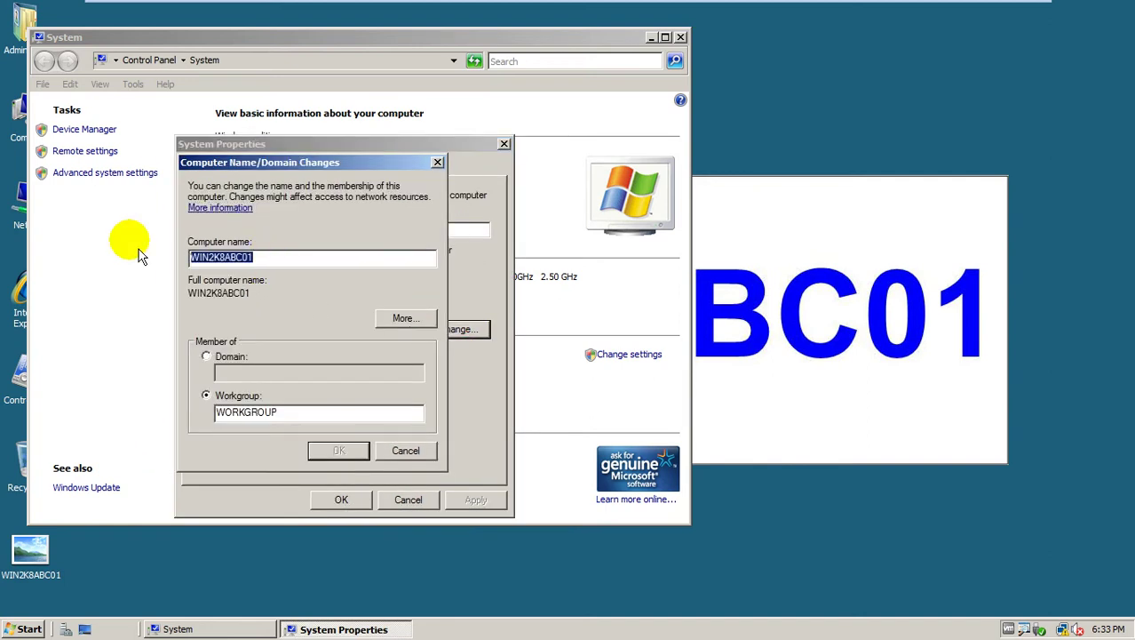
text(SRV)
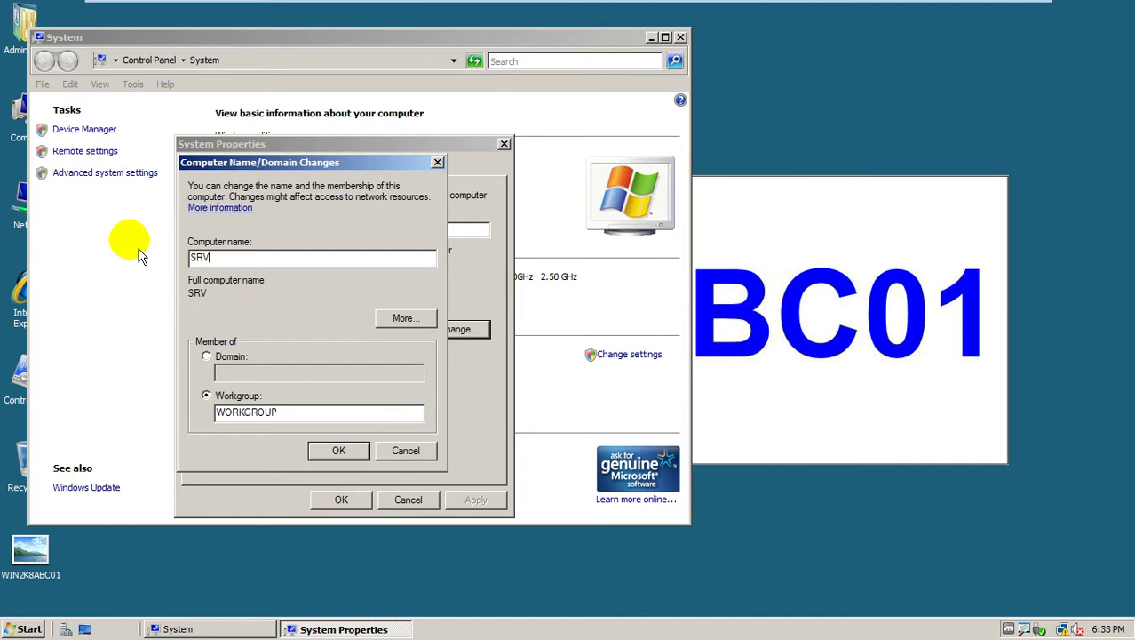
click(350, 453)
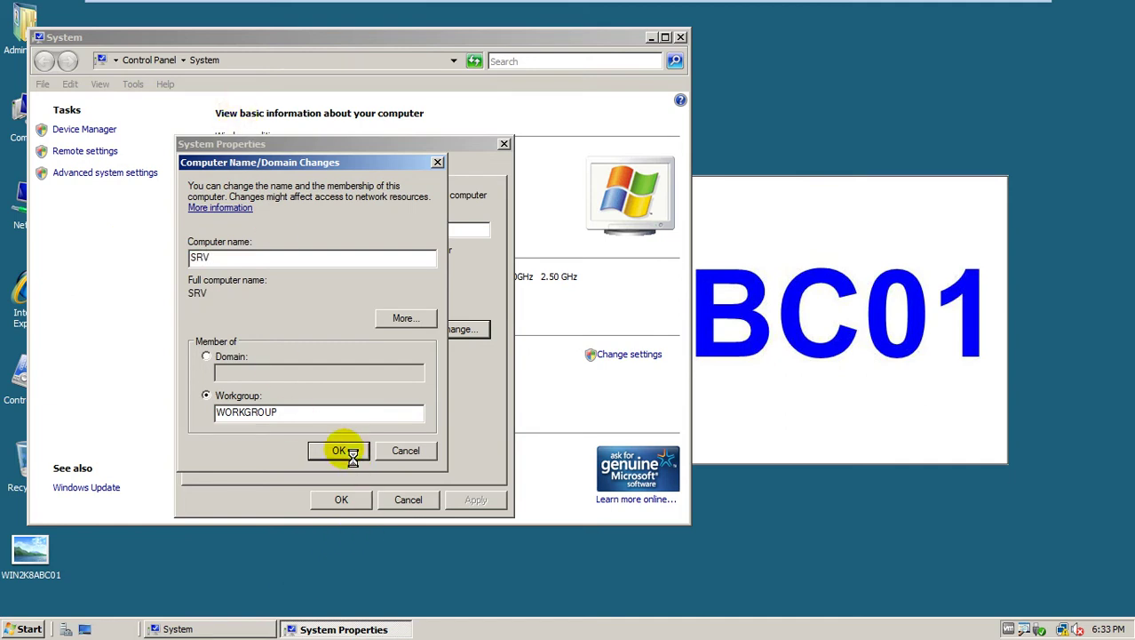
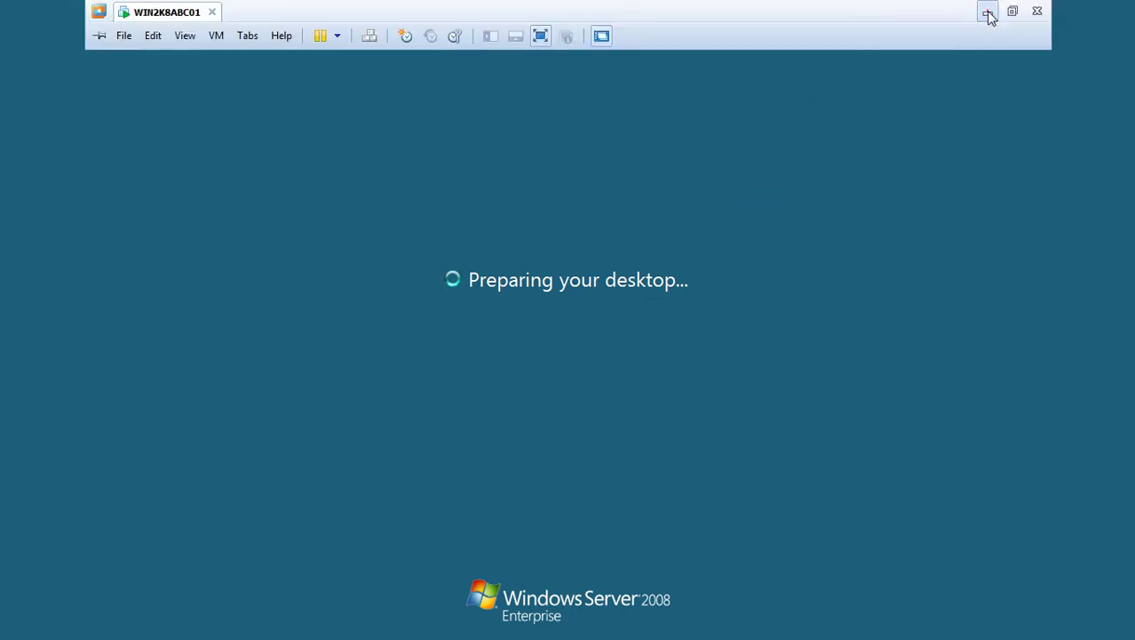
Step: Minimize the virtual machine to show the AkelPad notes with B1 and B2, and click the empty line 18
click(987, 6)
click(835, 382)
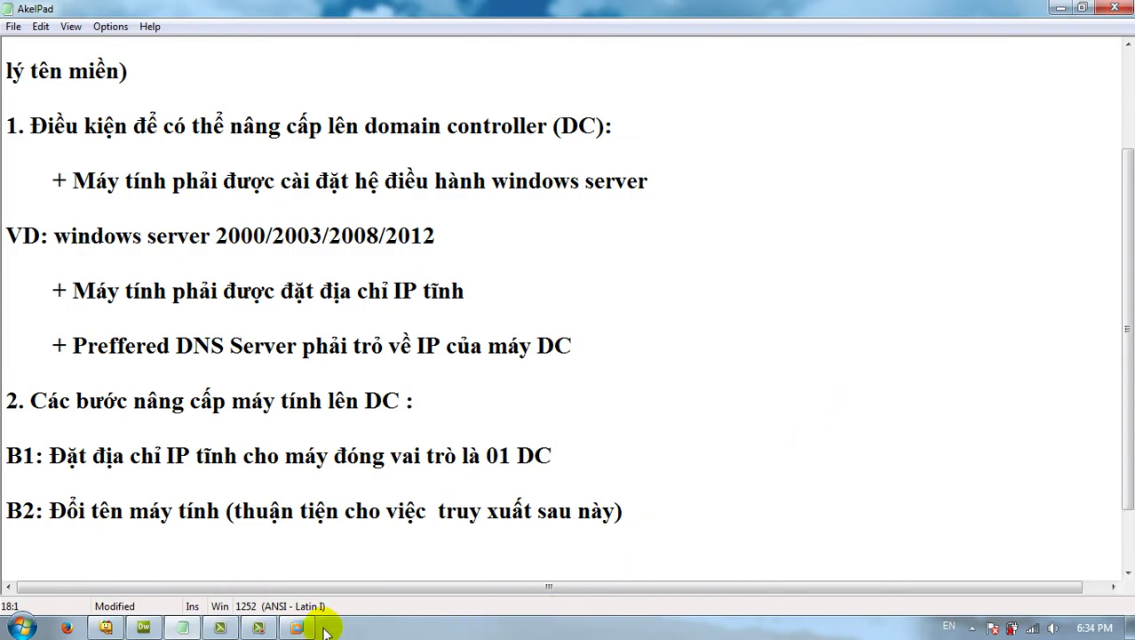
Step: Check the server's System properties from the Computer item, then minimize the VM
click(297, 627)
right_click(27, 111)
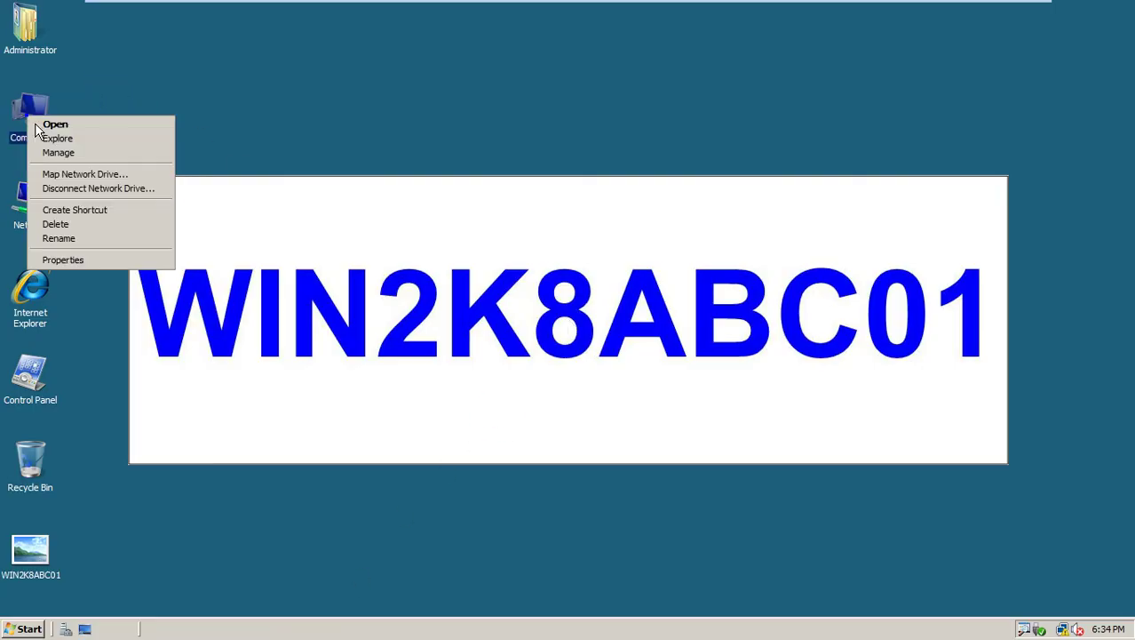
click(49, 261)
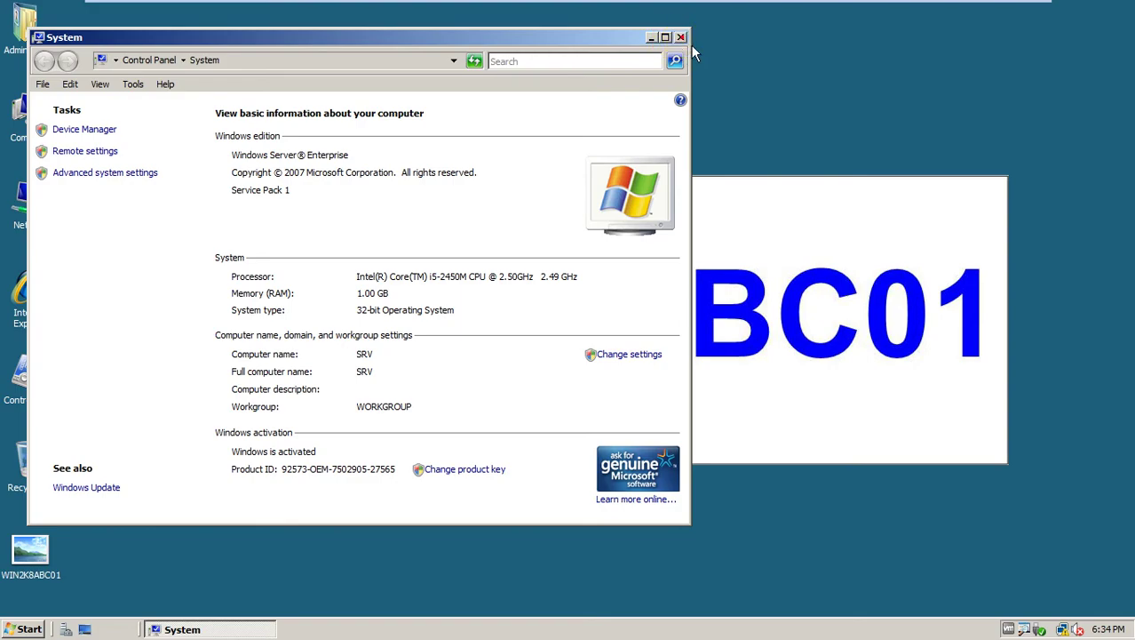
click(680, 37)
mouse_move(780, 4)
click(1002, 20)
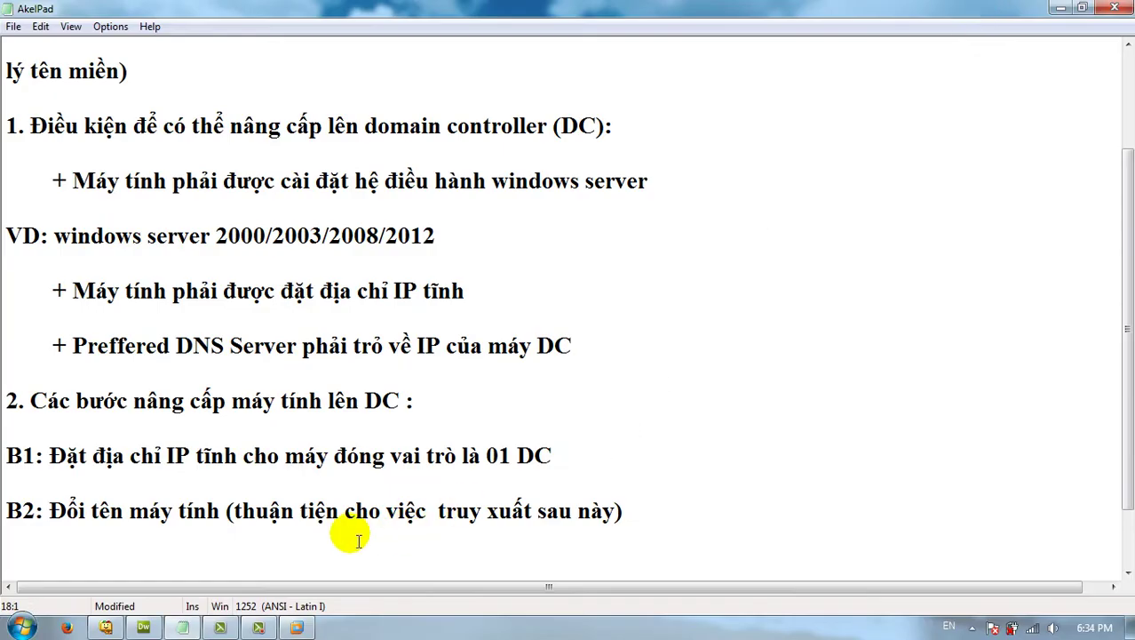
Step: Add the line 'B3: Cài đặt dịch vụ DNS cho máy đóng vai trò là DC' below B2, then return to the server
click(31, 552)
text(B)
click(71, 526)
text(3)
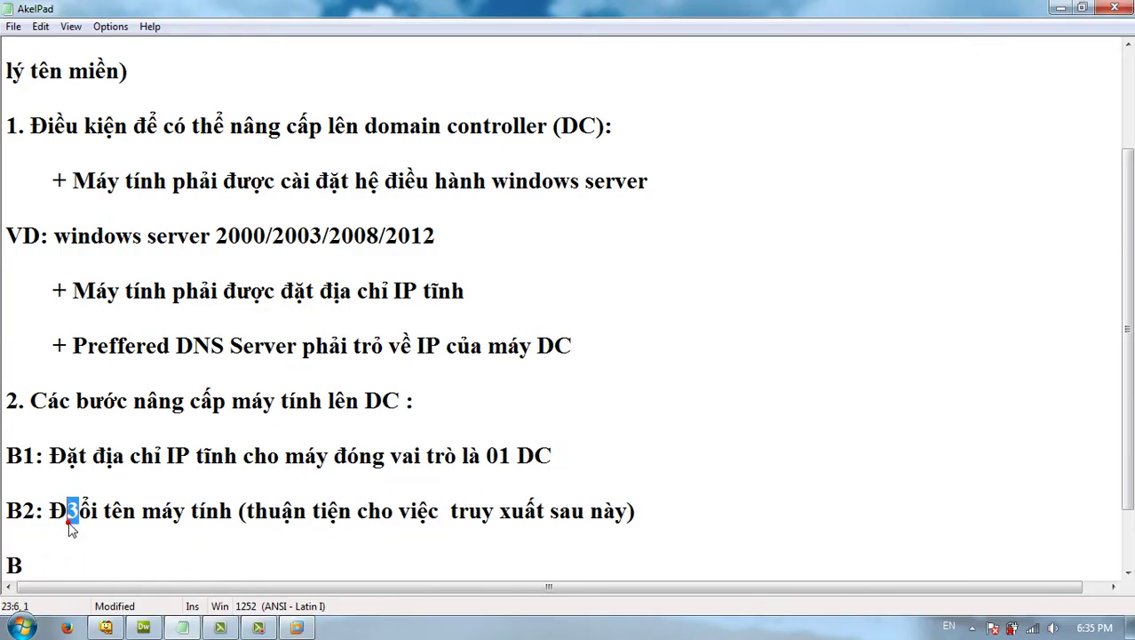
key(BackSpace)
key(Down)
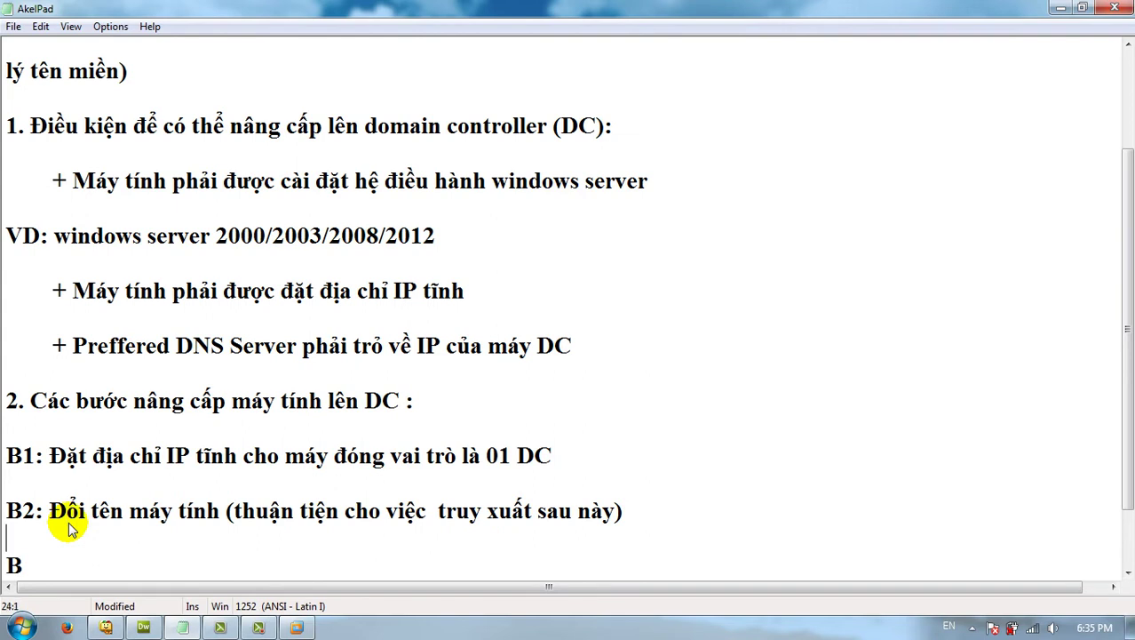
key(Down)
text(3: cài)
key(BackSpace)
key(BackSpace)
key(BackSpace)
text(cAI)
key(BackSpace)
key(BackSpace)
key(BackSpace)
text(Caid)
key(BackSpace)
key(BackSpace)
text(fi ddawjt ic)
key(BackSpace)
key(BackSpace)
text(d)
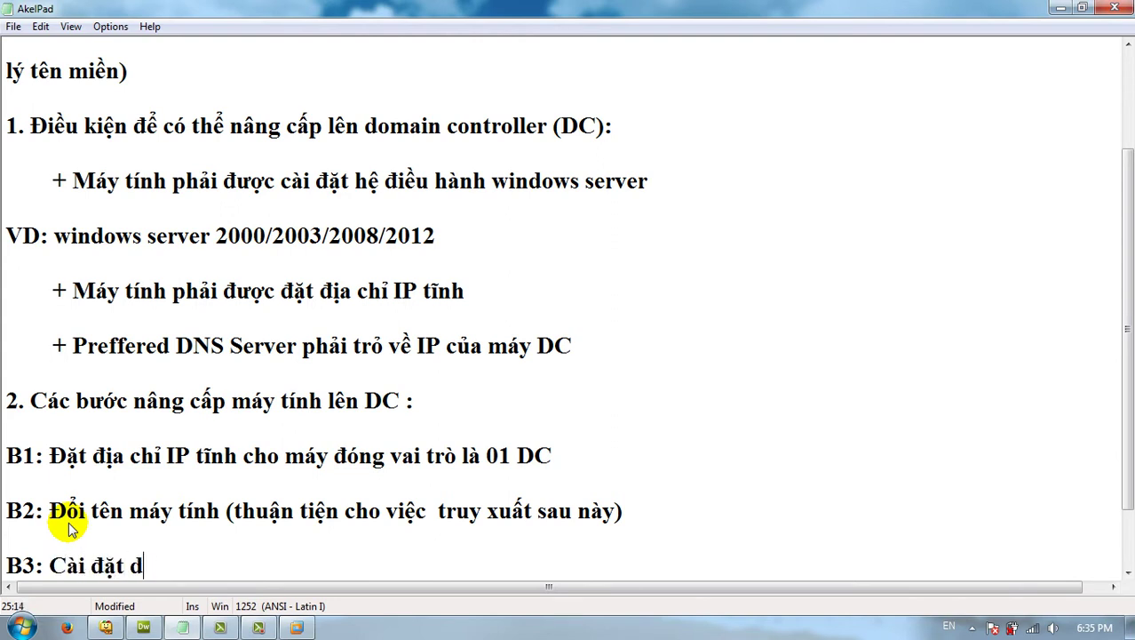
text(ichj vuj DNS Cho)
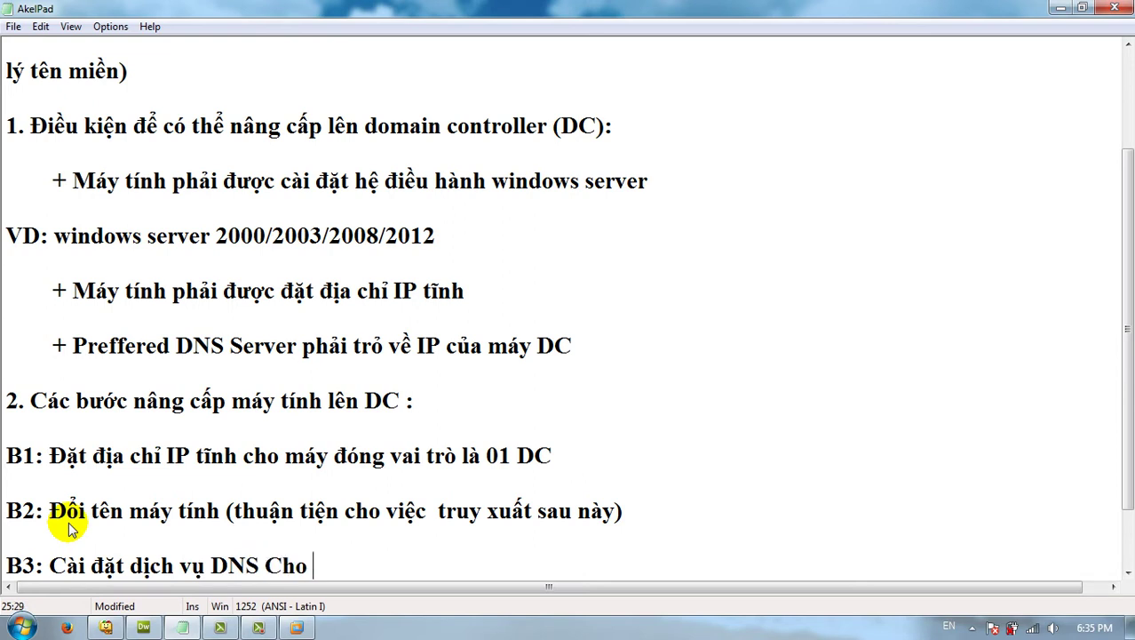
key(BackSpace)
key(BackSpace)
key(BackSpace)
key(BackSpace)
text(cho mays d)
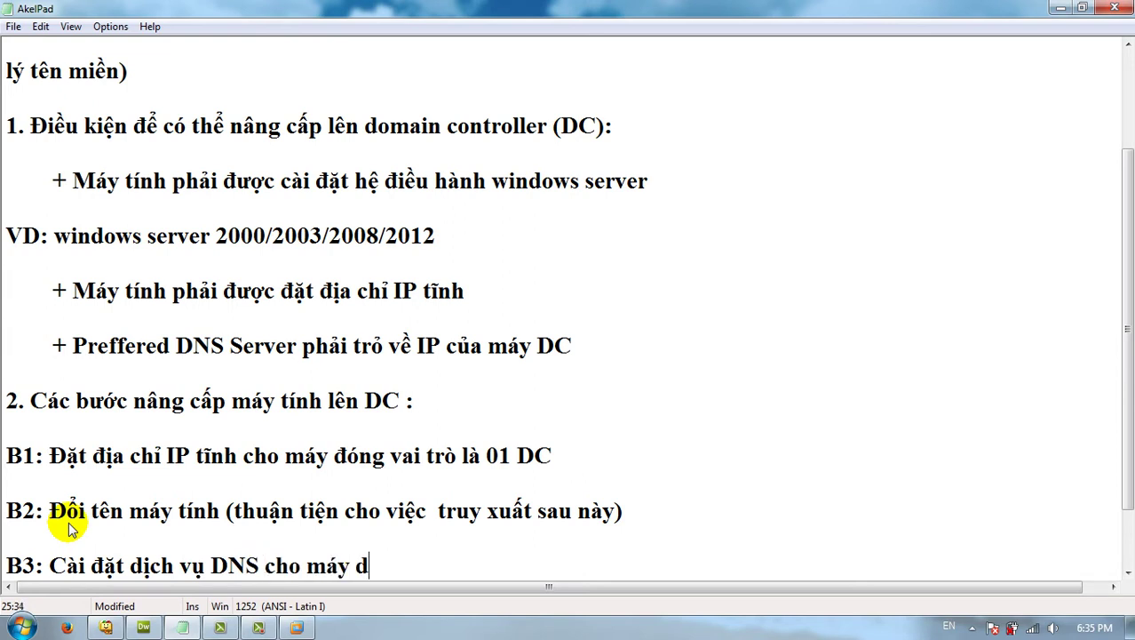
text(ddongs vai to)
key(BackSpace)
text(ro)
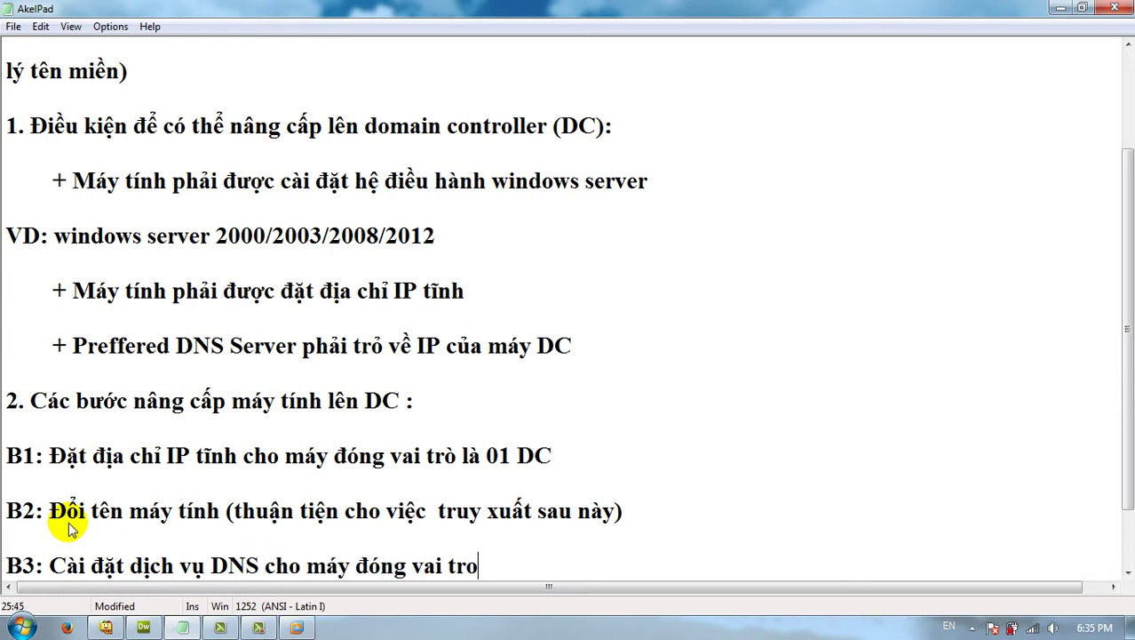
text(f laf )
text(DC)
key(Return)
key(Return)
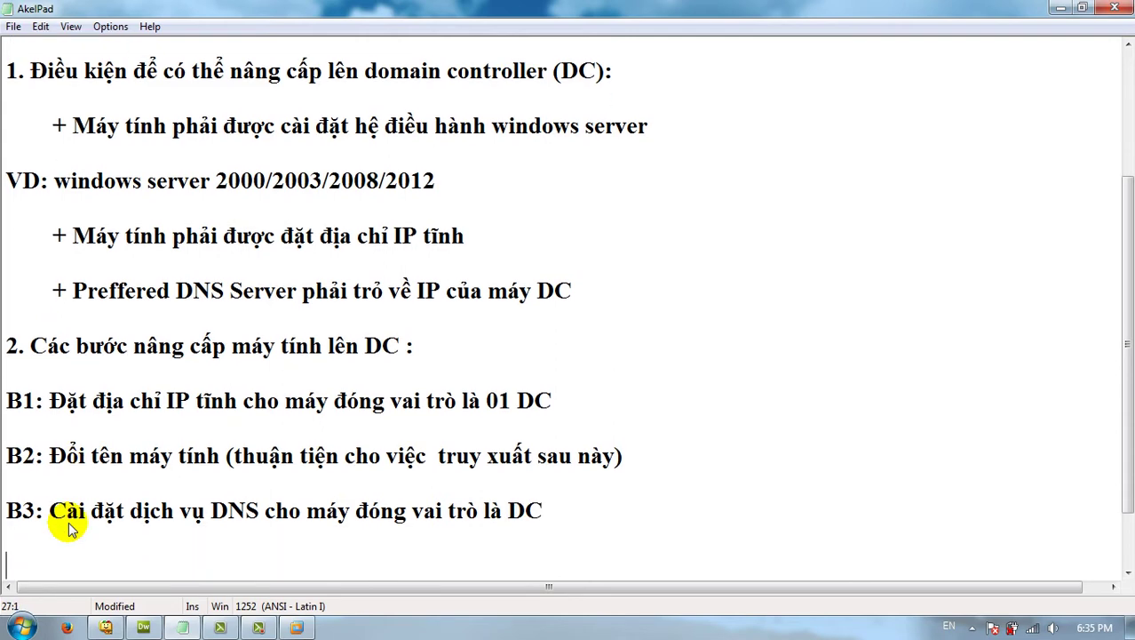
click(297, 628)
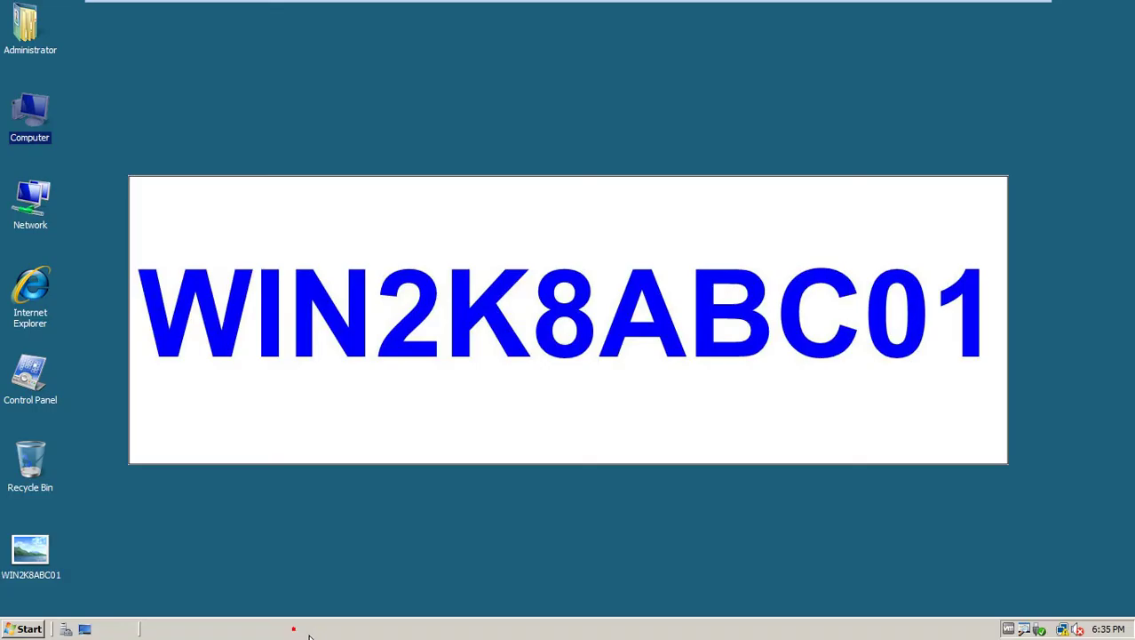
Step: Launch Server Manager from Administrative Tools and view its Roles page, showing 0 of 16 roles
click(32, 631)
click(64, 435)
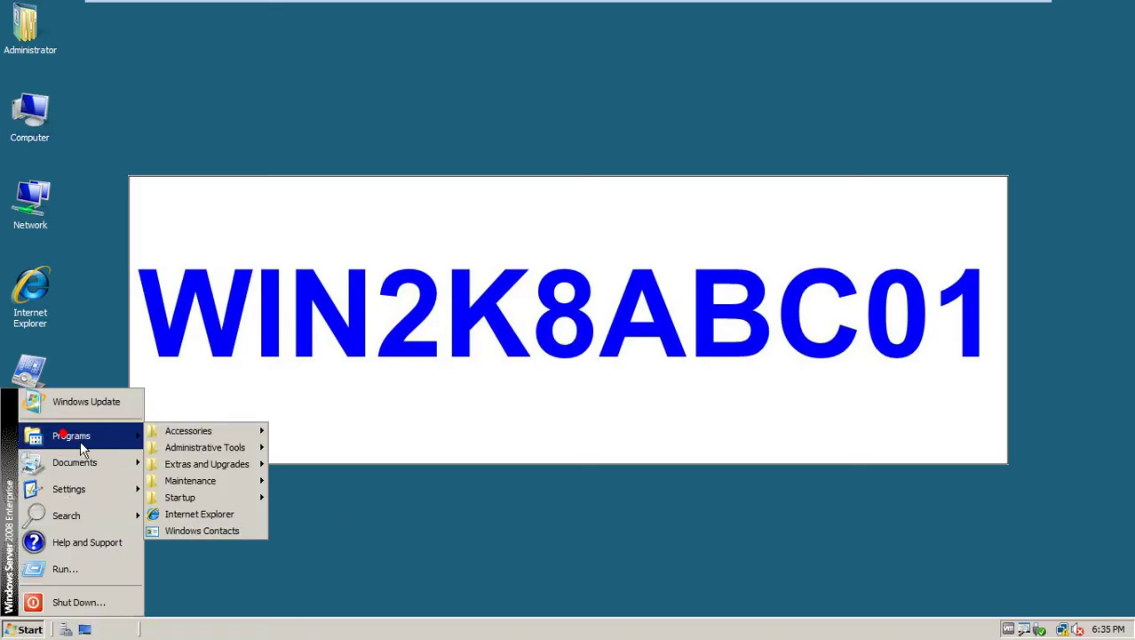
click(233, 447)
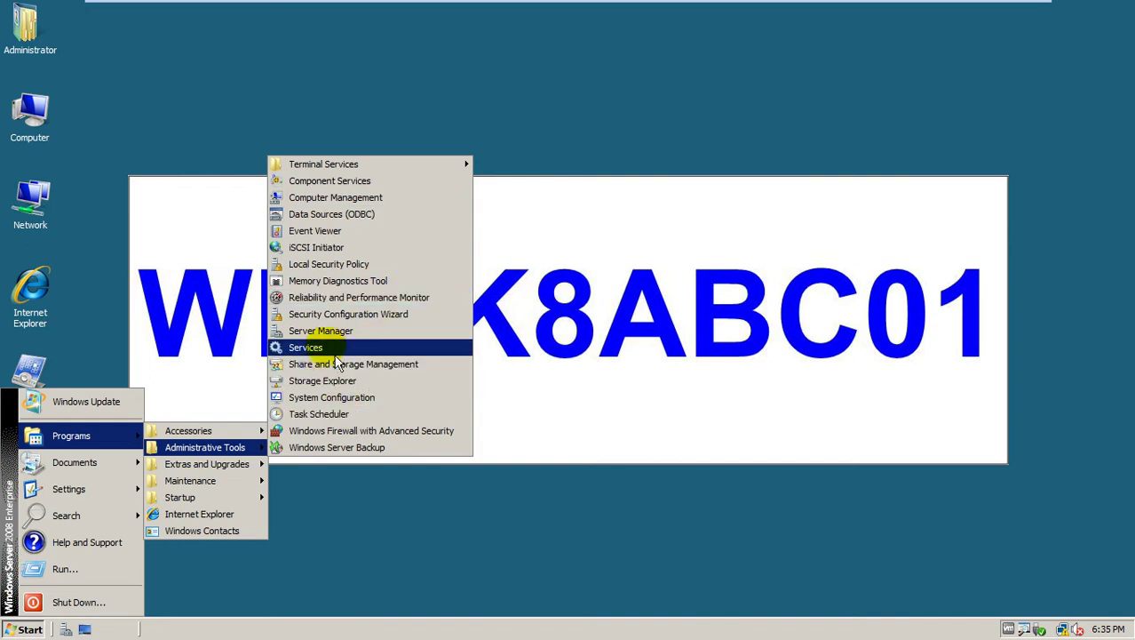
click(320, 331)
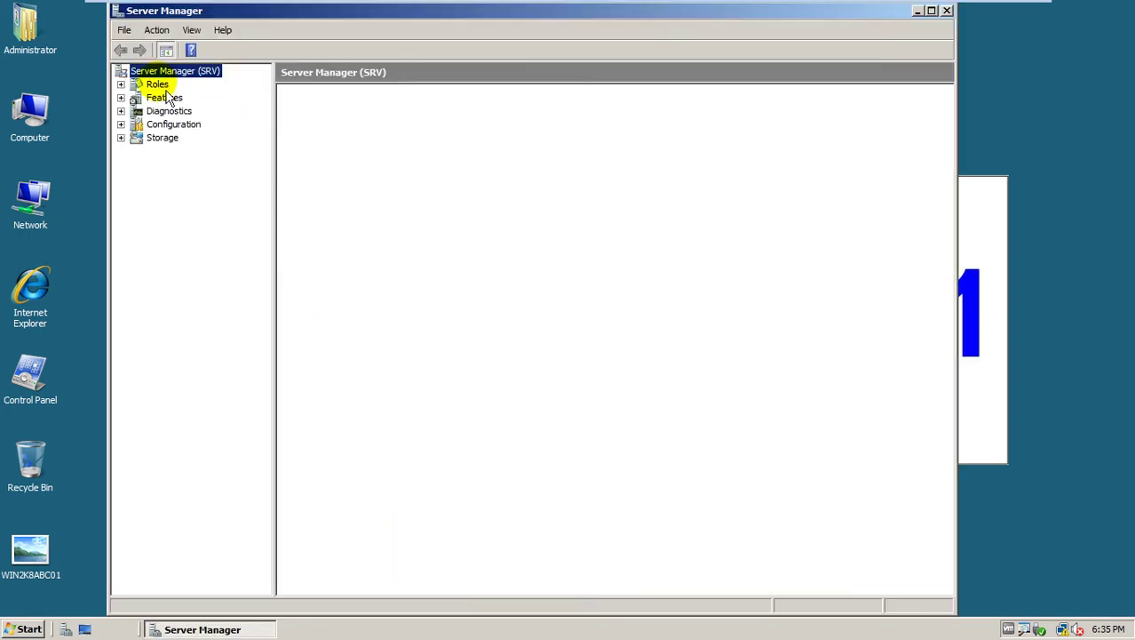
click(160, 86)
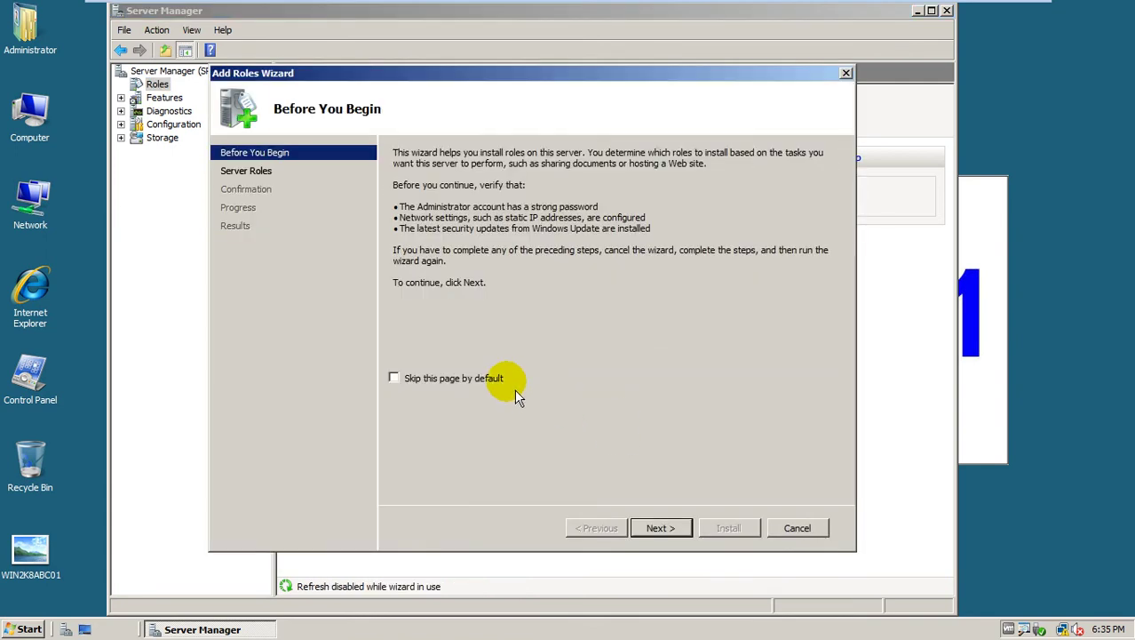
Step: In the Add Roles wizard, select DNS Server and advance to the confirmation page
click(504, 382)
click(664, 528)
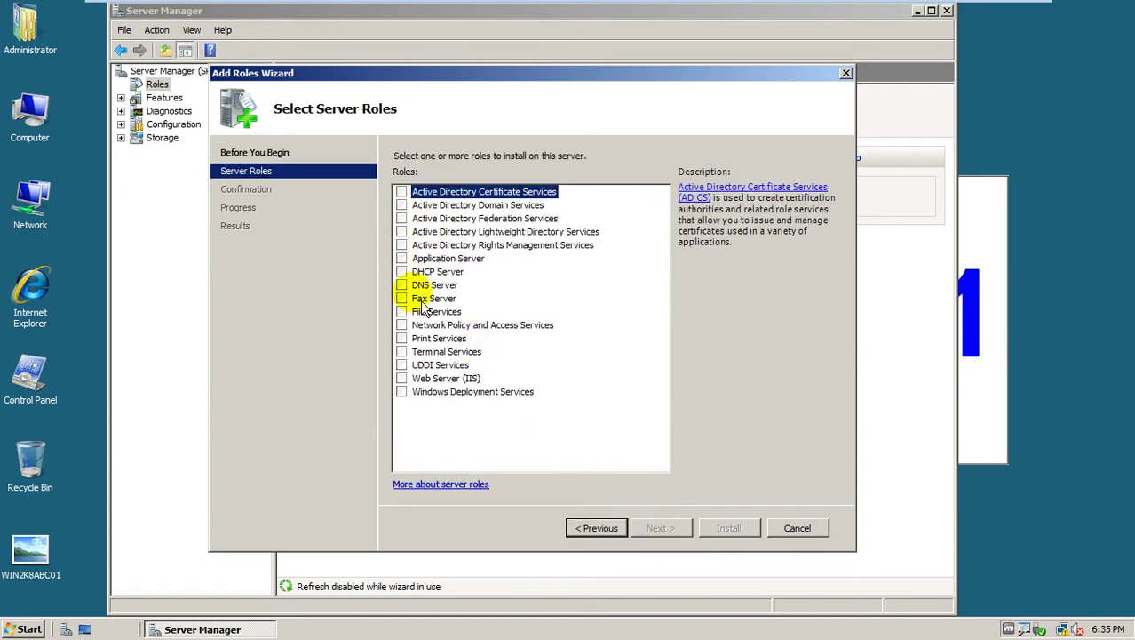
click(402, 285)
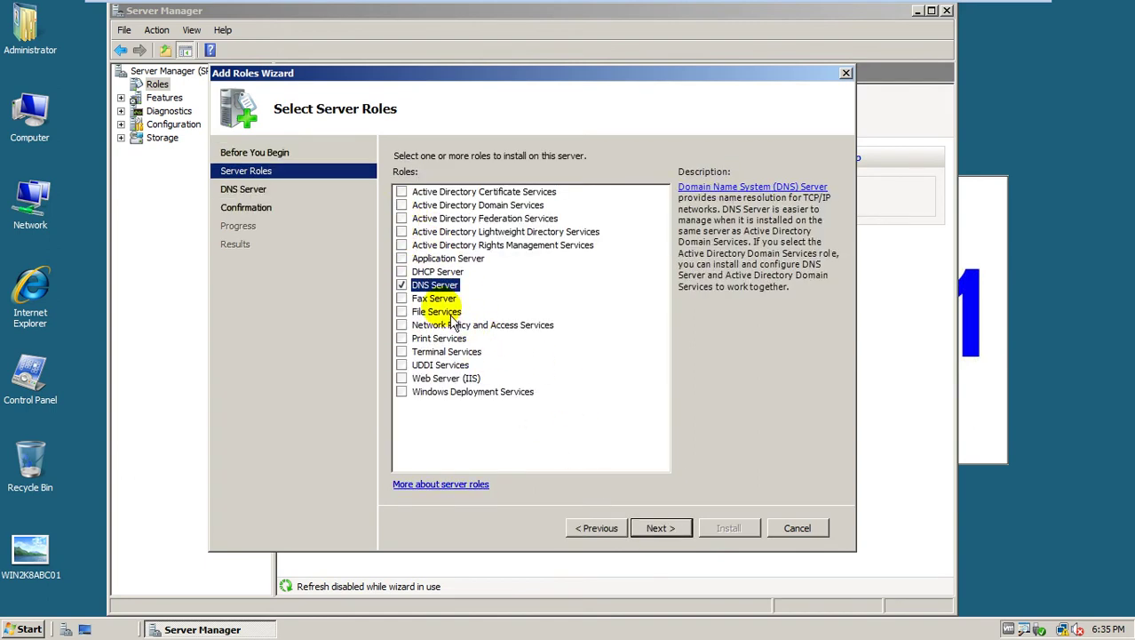
click(661, 529)
click(670, 528)
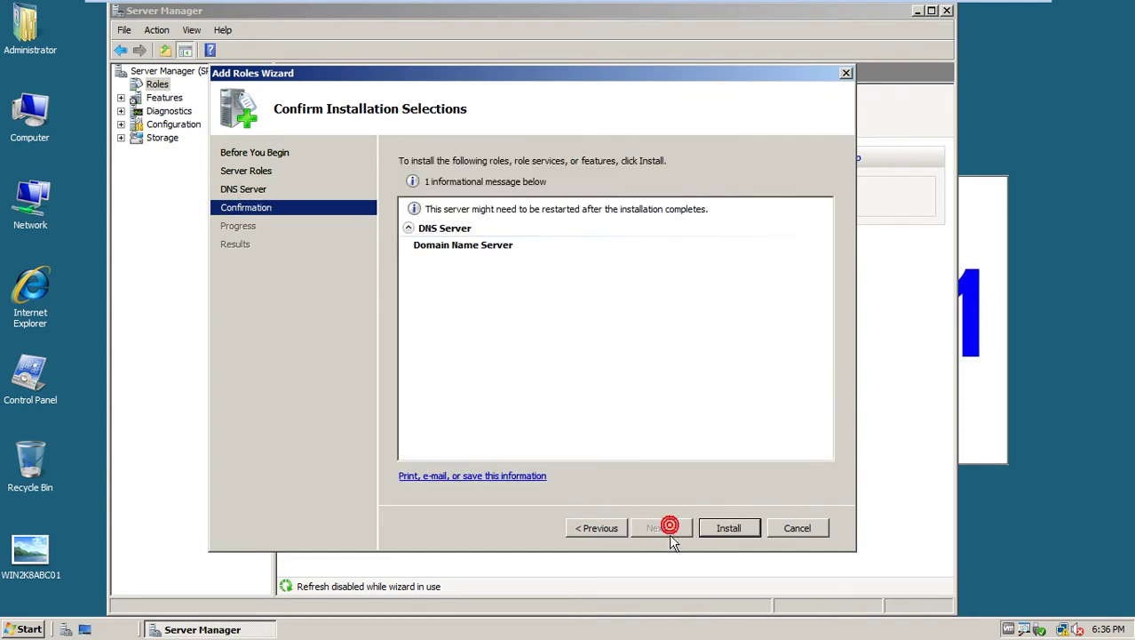
Step: Install the DNS Server role, then close the wizard and Server Manager
click(734, 534)
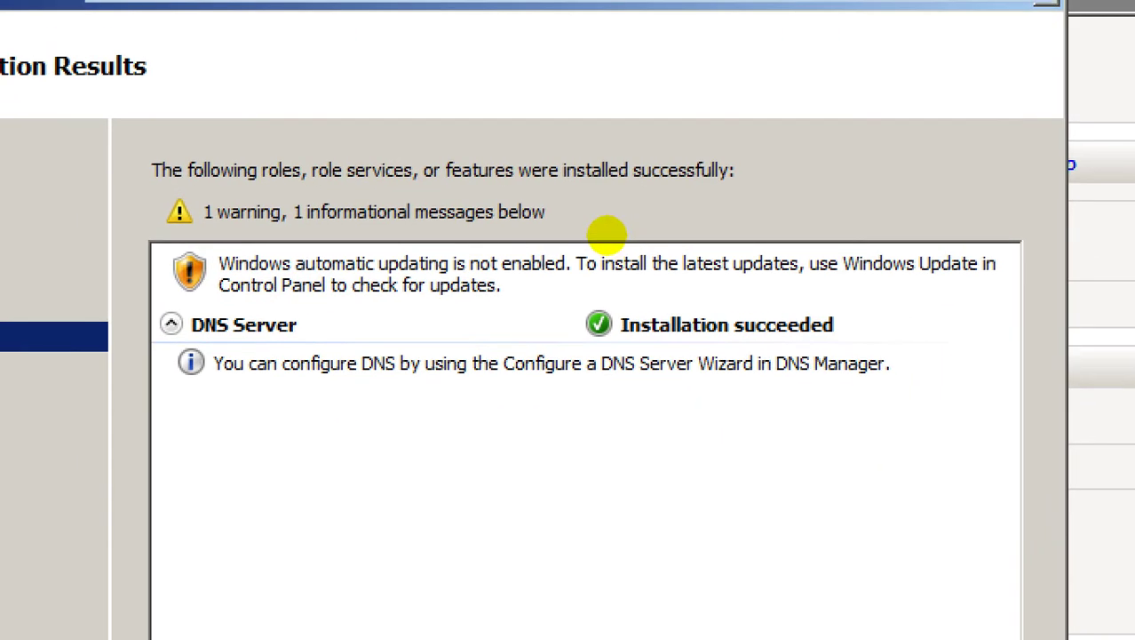
click(608, 234)
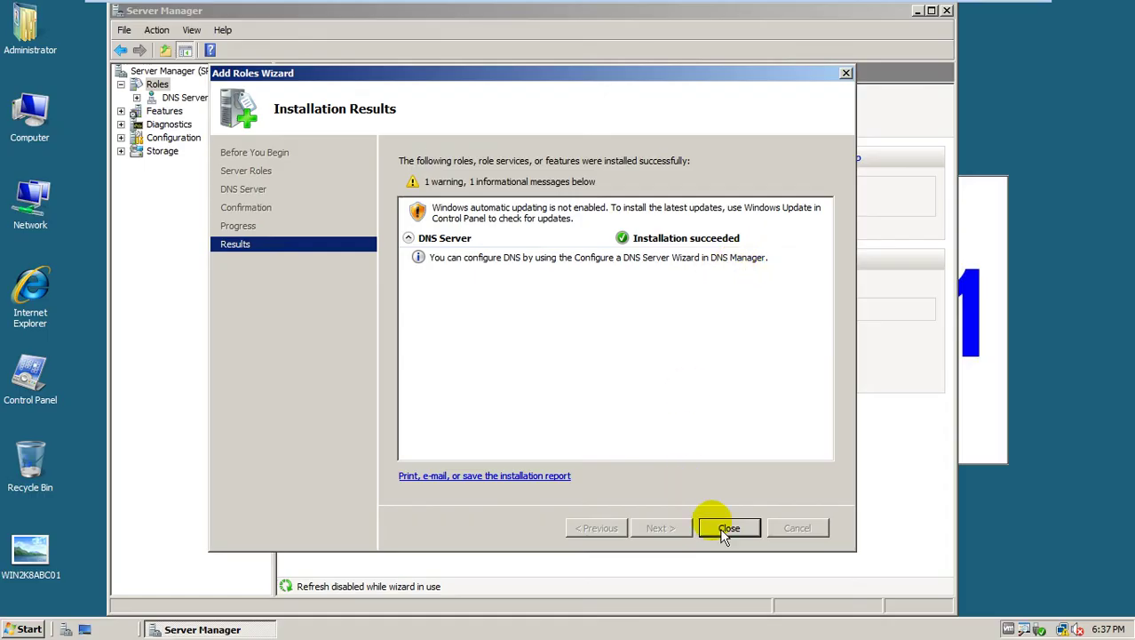
click(734, 542)
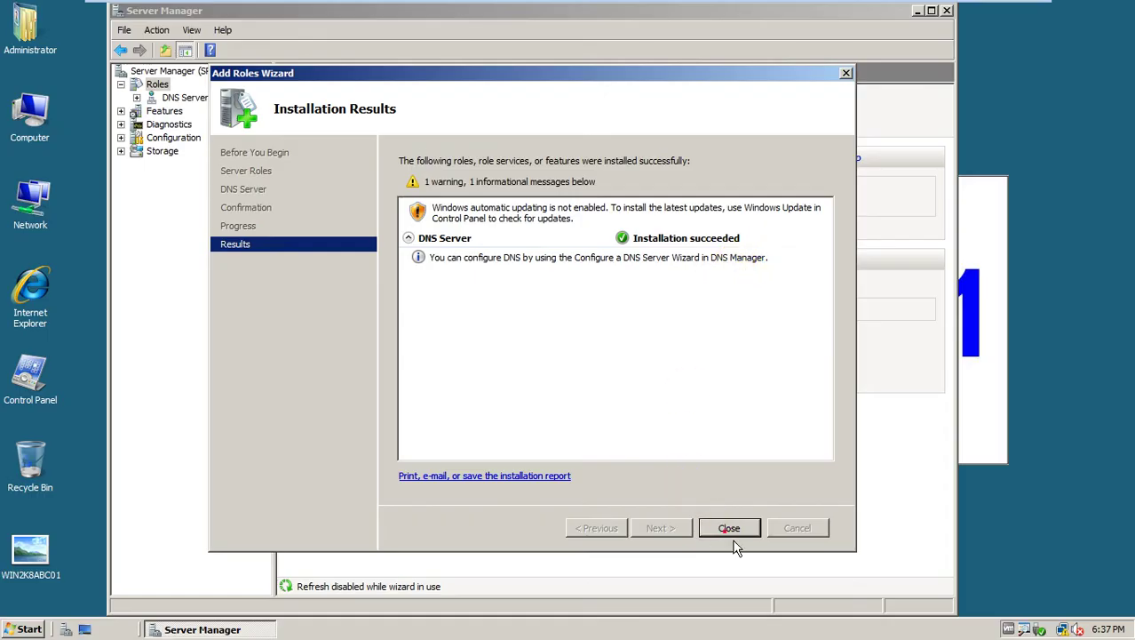
click(947, 11)
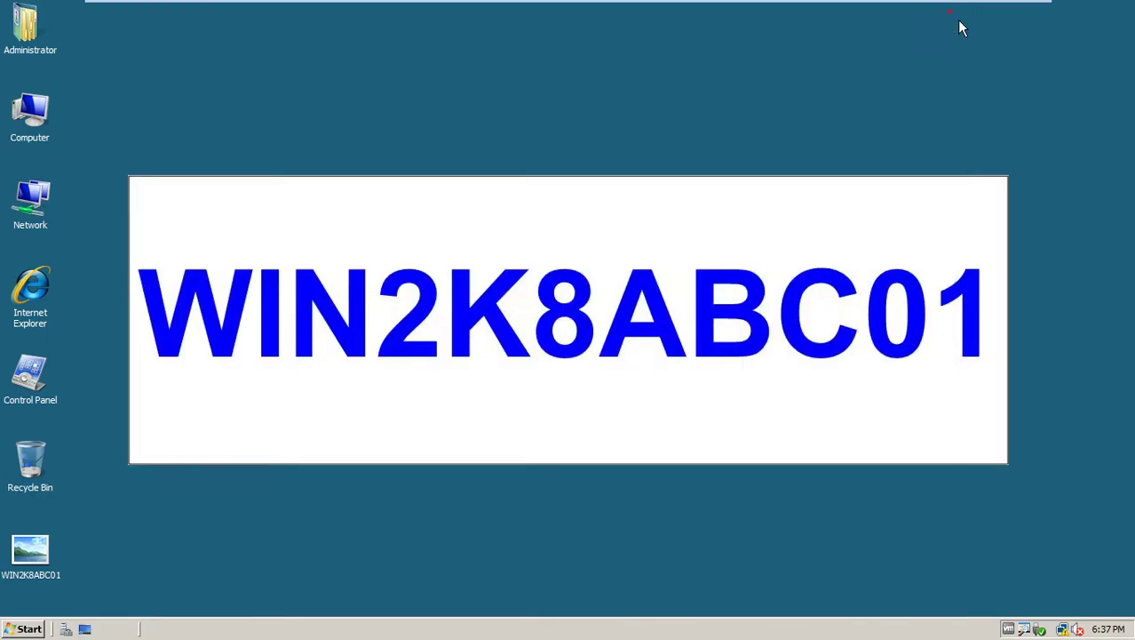
Step: Add the line 'B4: Khai báo DNS Suffix' below B3 in AkelPad, then restore the server VM
mouse_move(865, 5)
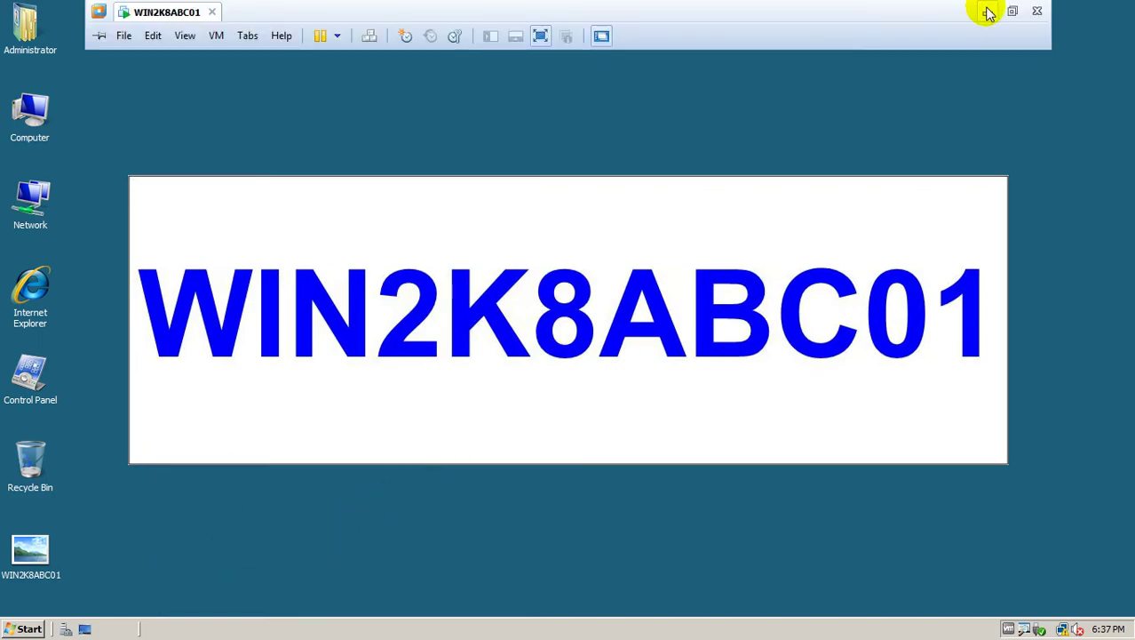
click(988, 11)
click(576, 457)
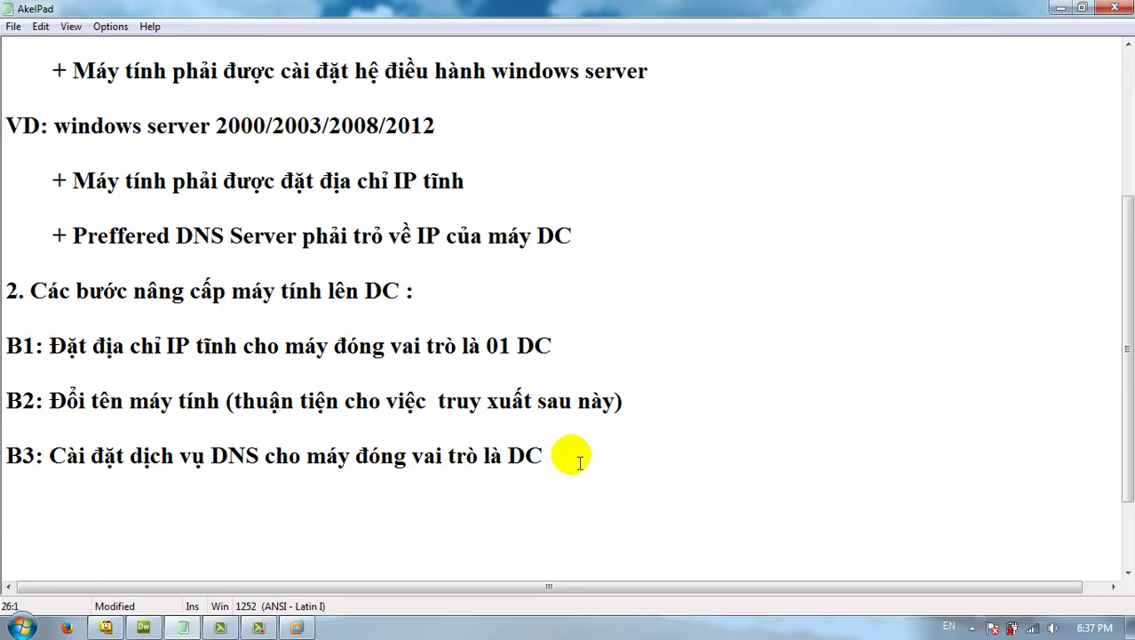
key(Return)
text(B4: )
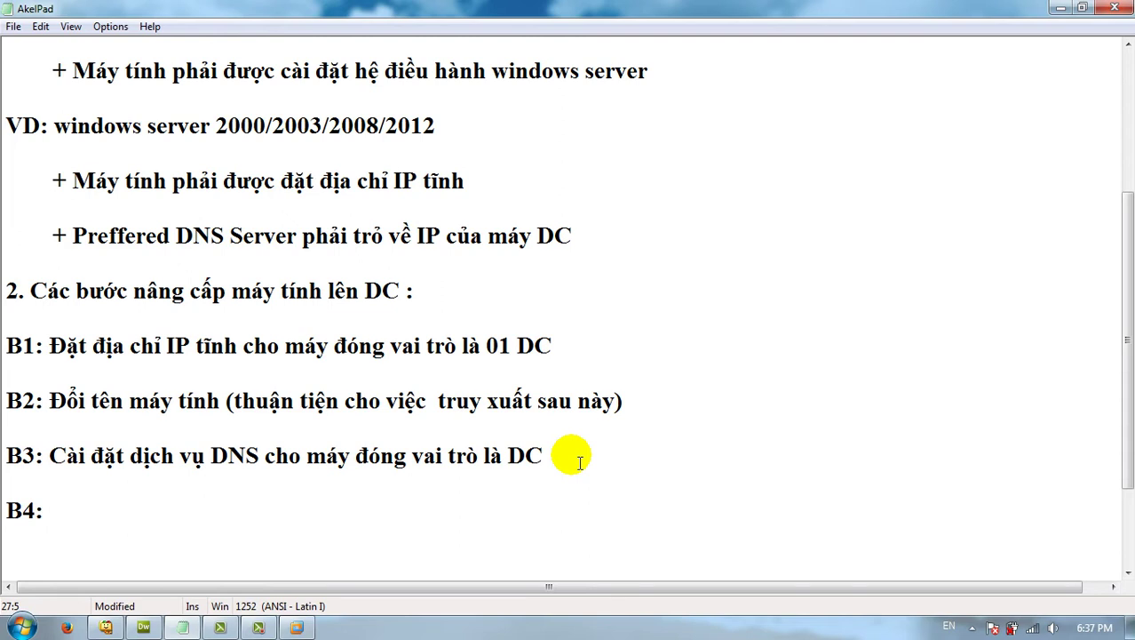
text(Khai bá )
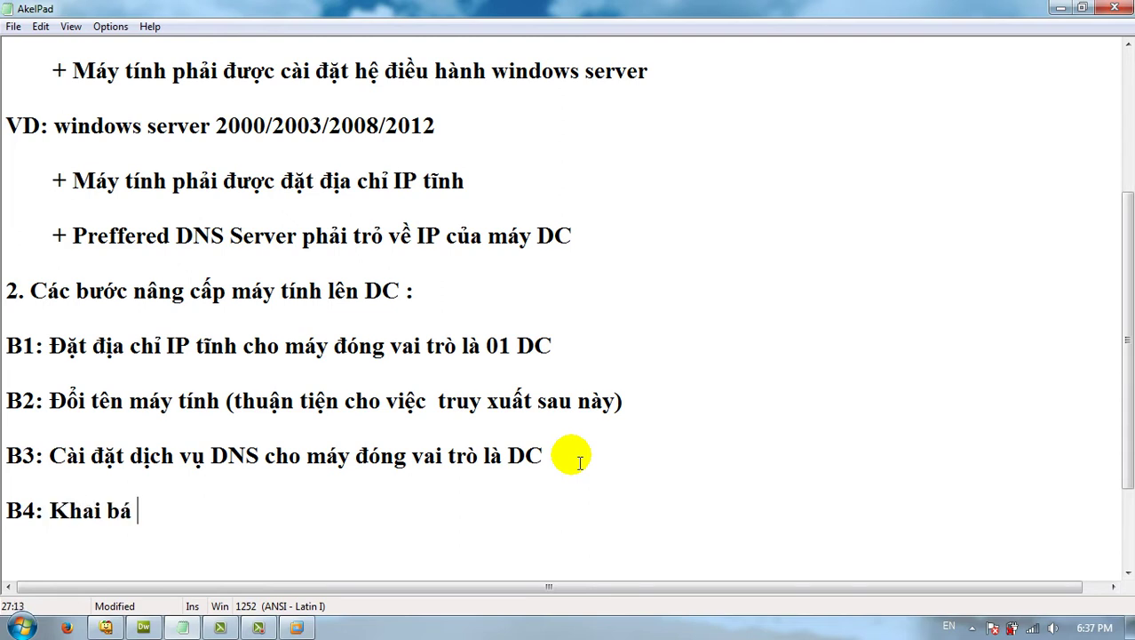
text(o DNS Su)
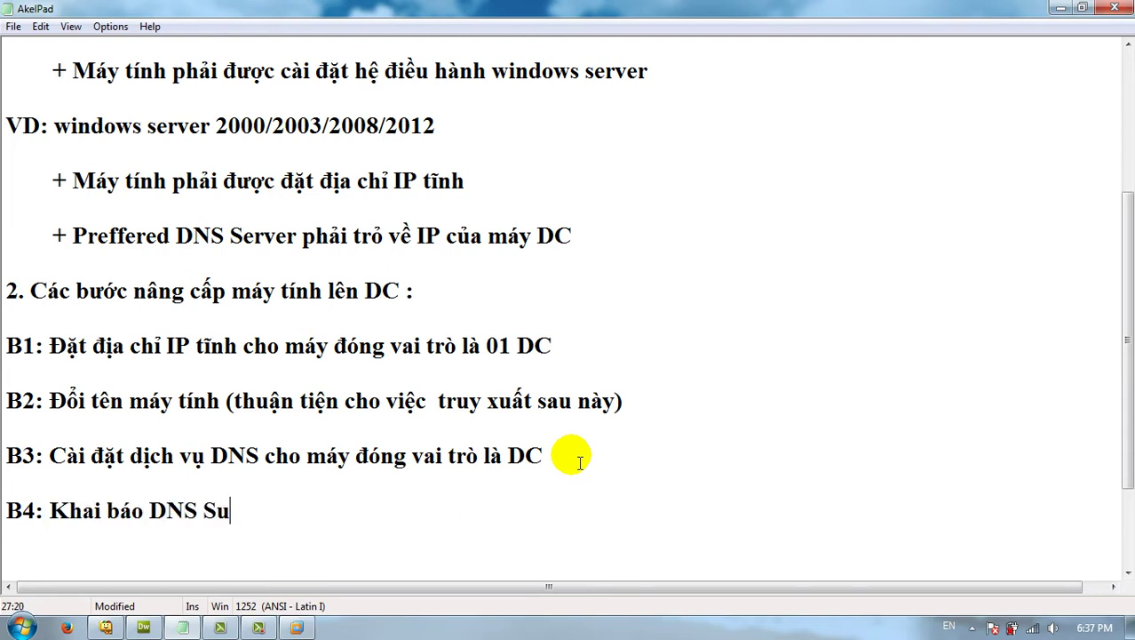
text(ffix)
key(Return)
key(Return)
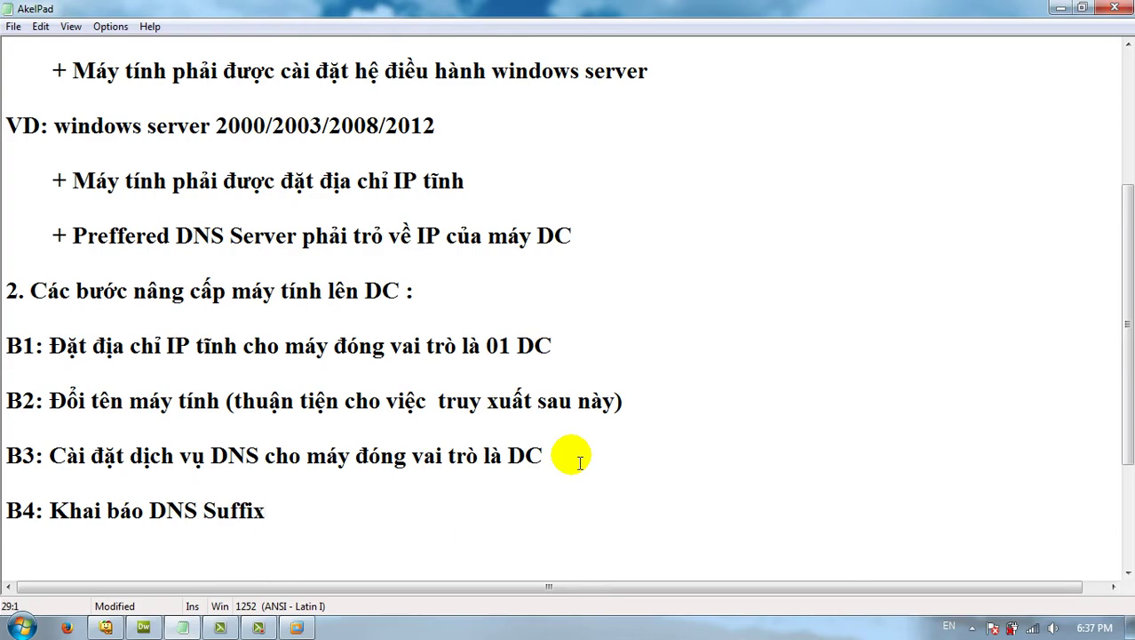
click(297, 627)
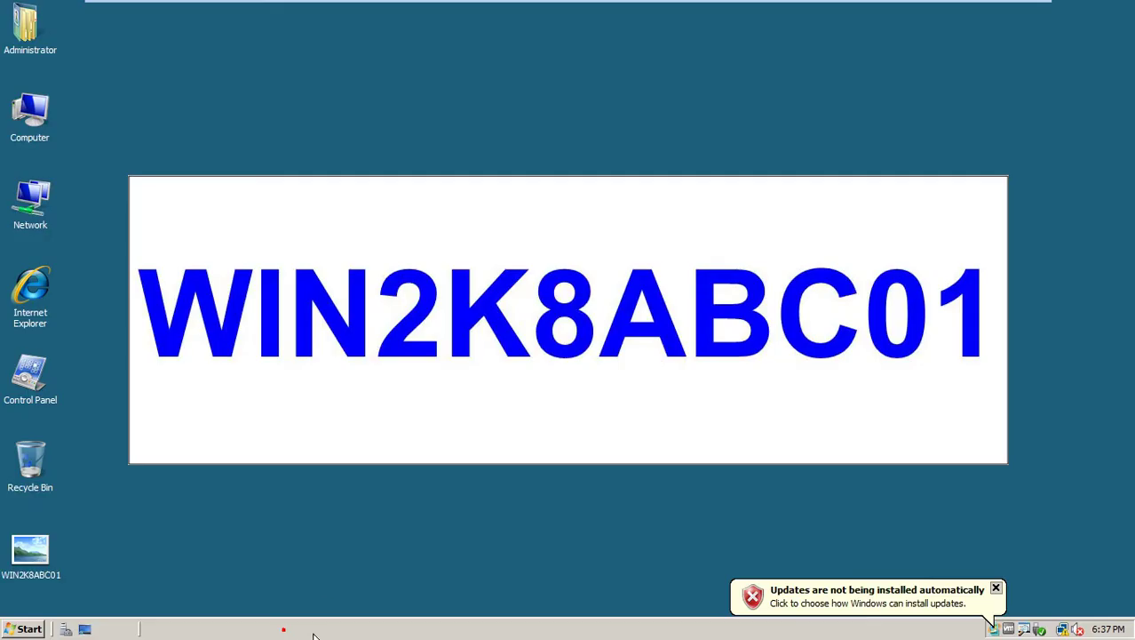
Step: Set the computer's primary DNS suffix to LabMicrosoft.com in the computer name settings
right_click(49, 133)
click(84, 264)
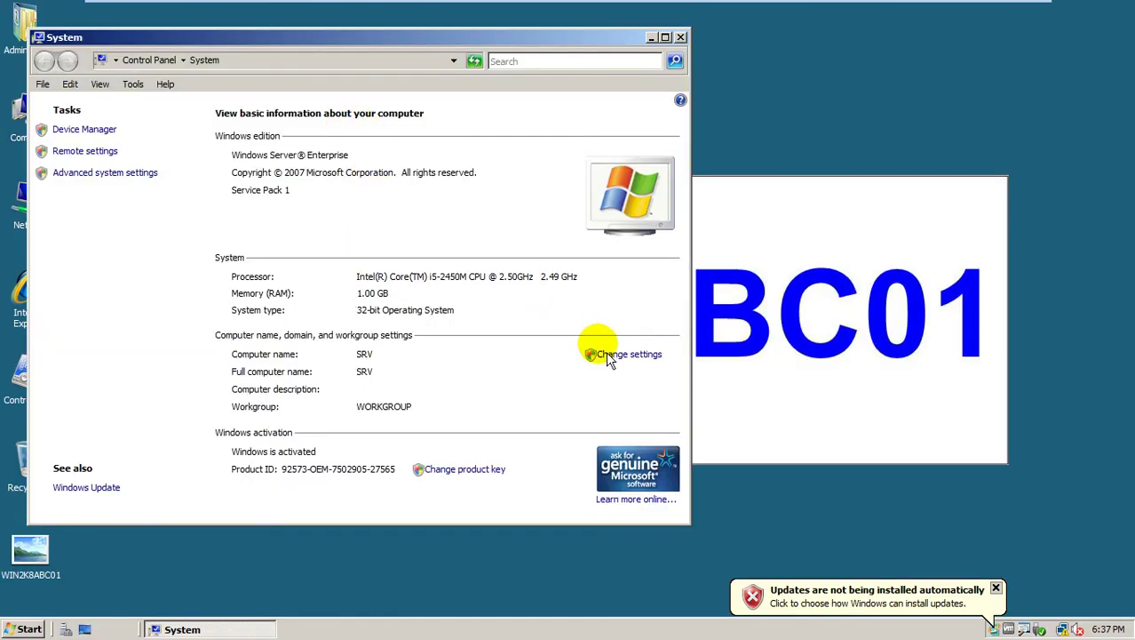
click(608, 355)
click(302, 212)
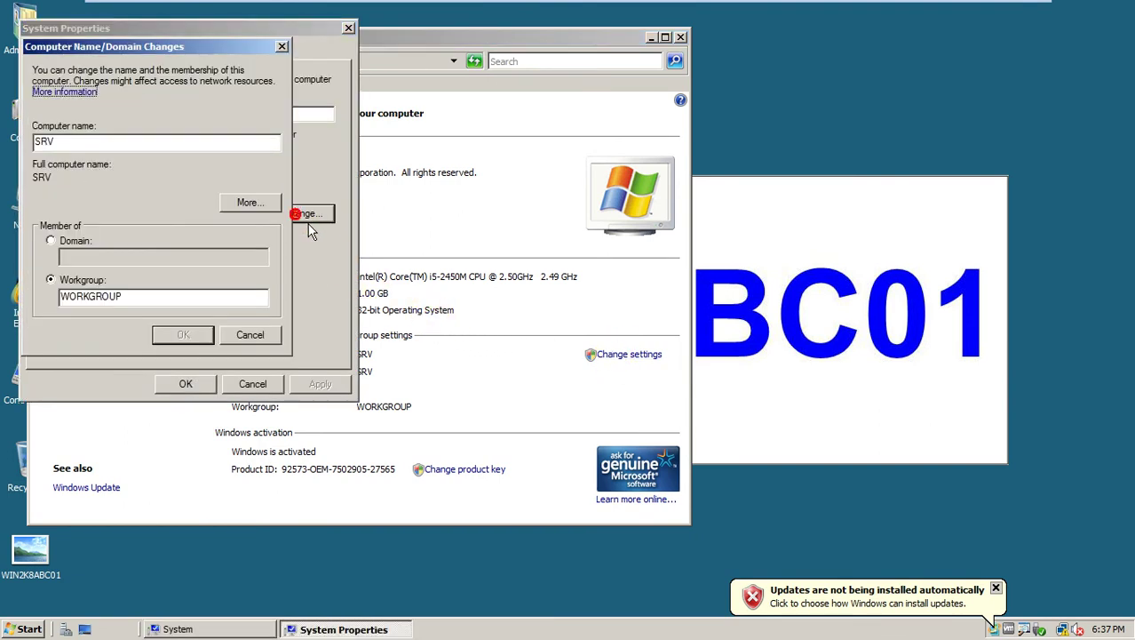
click(250, 203)
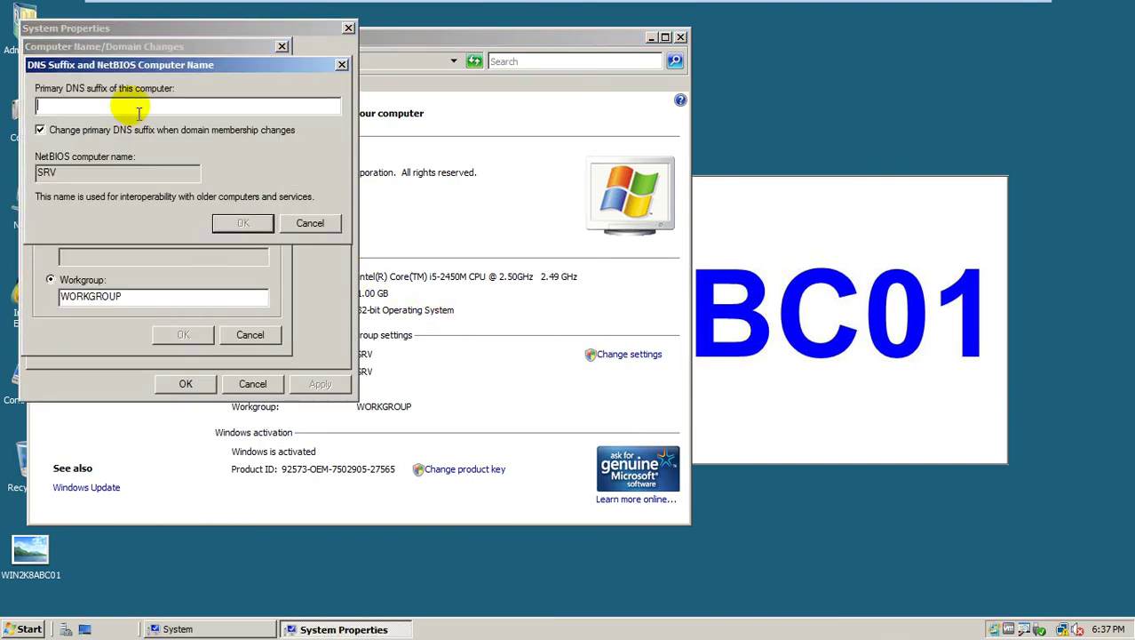
text(LabMicrosoft.com)
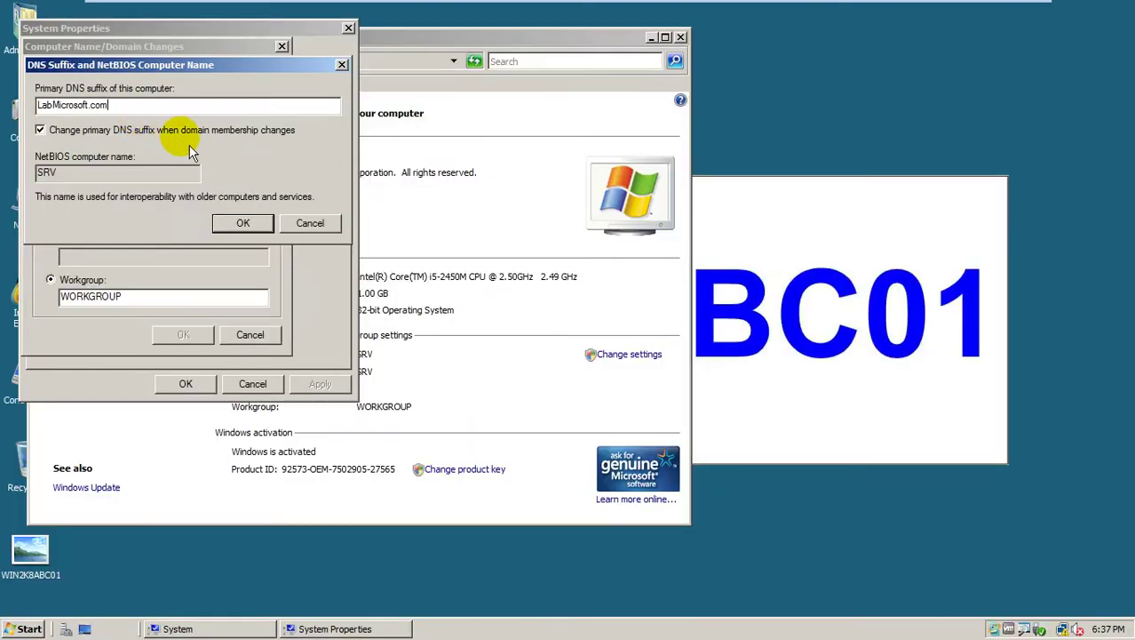
click(486, 445)
Step: Apply the computer name change, close System Properties and restart the server now
click(184, 335)
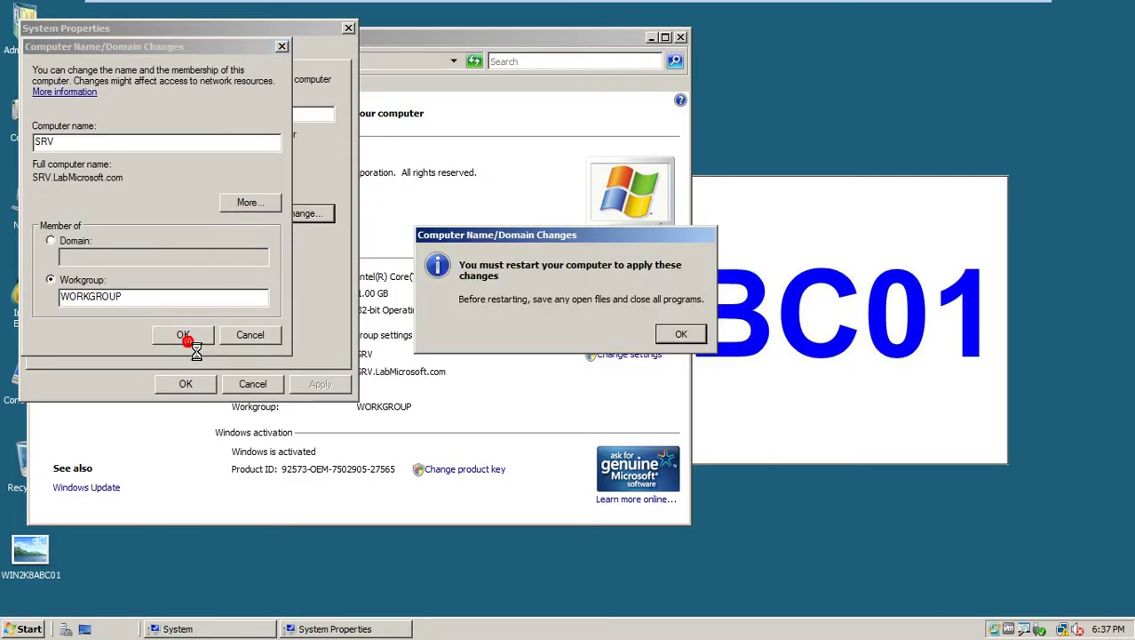
click(689, 331)
click(186, 383)
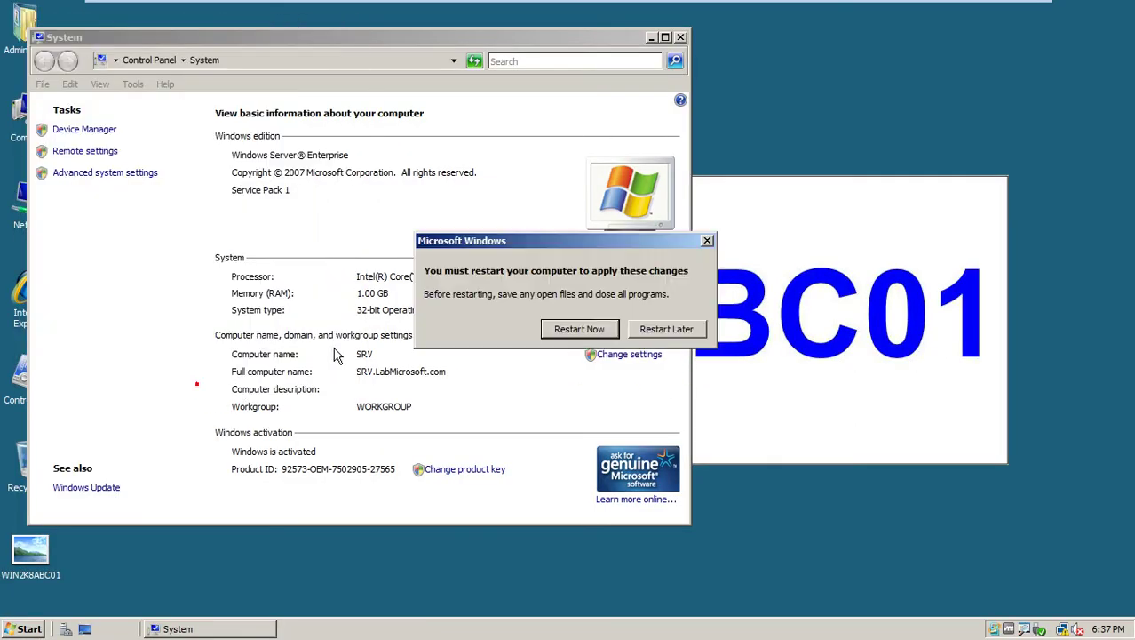
click(577, 330)
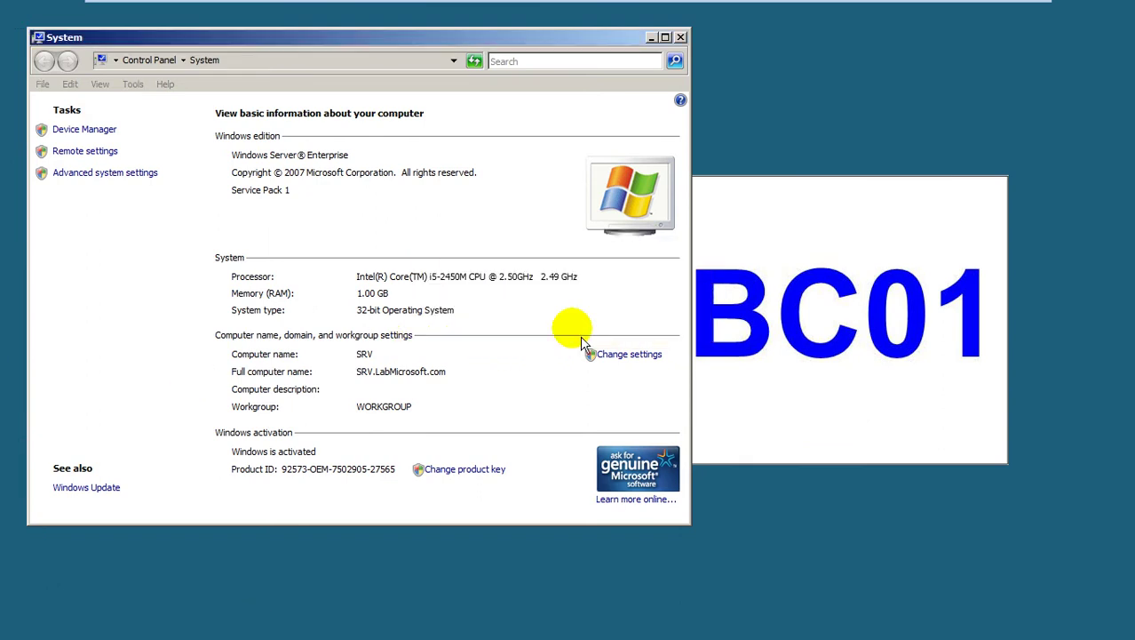
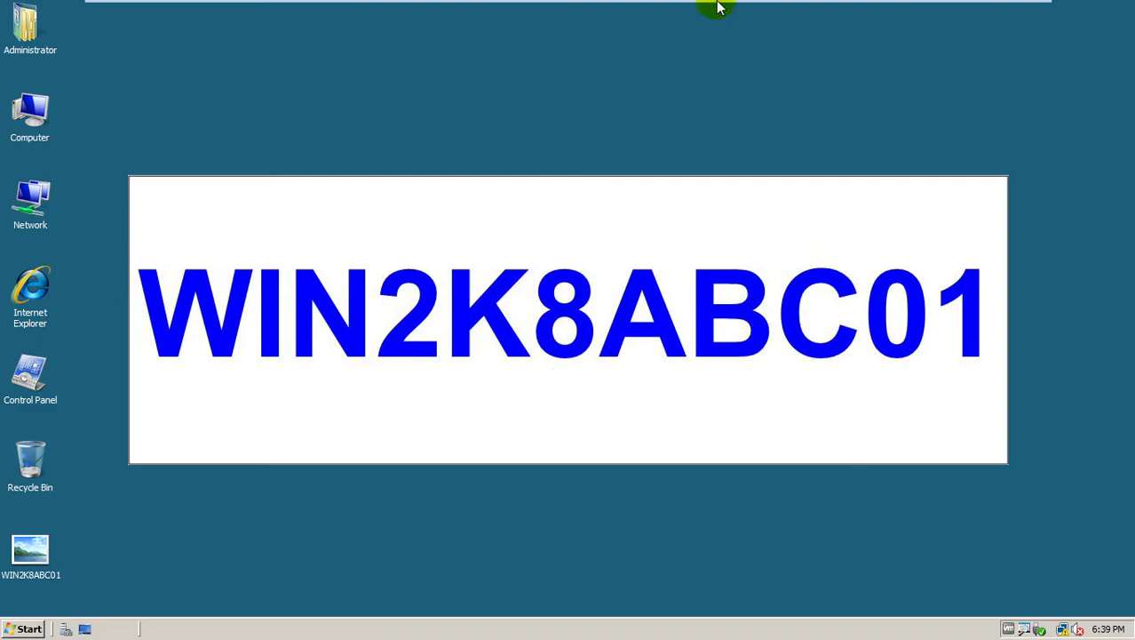
Step: Add the line 'B5: Tiến hành nâng cấp lên DC' to the AkelPad notes, then return to the server VM
mouse_move(717, 4)
click(1001, 18)
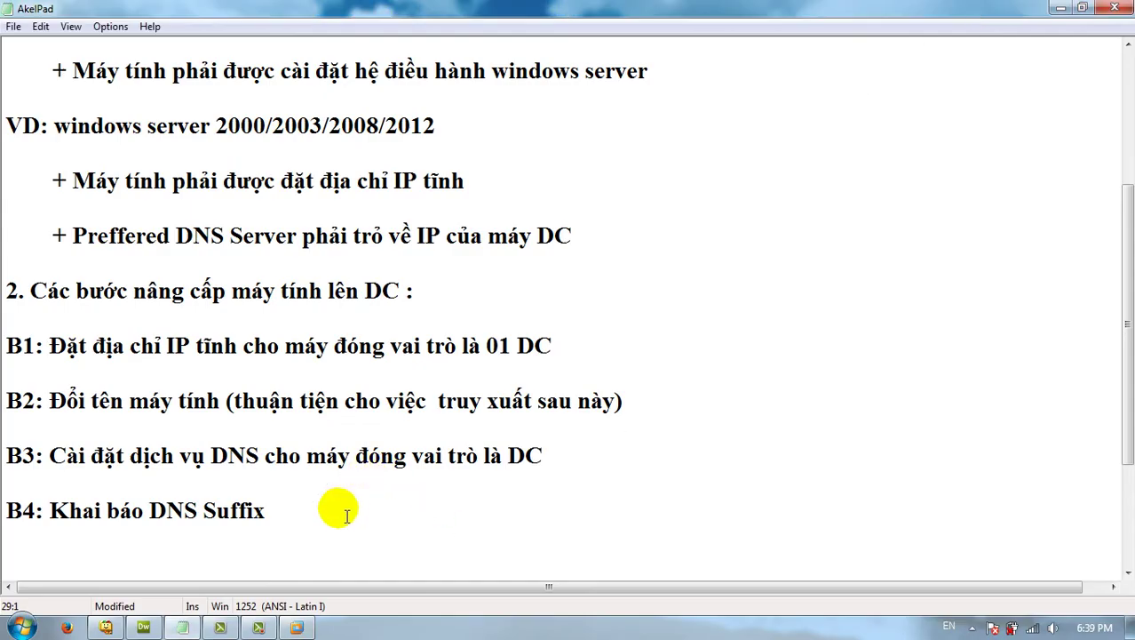
text(B5:)
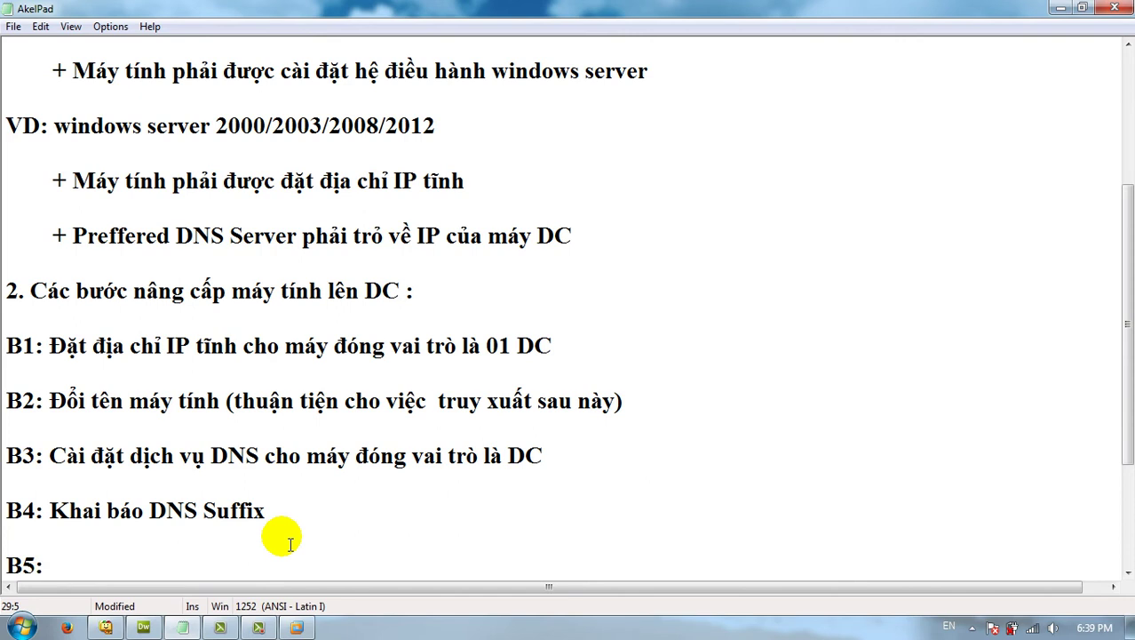
text(i)
key(BackSpace)
text(Tiến hành nâng cấp)
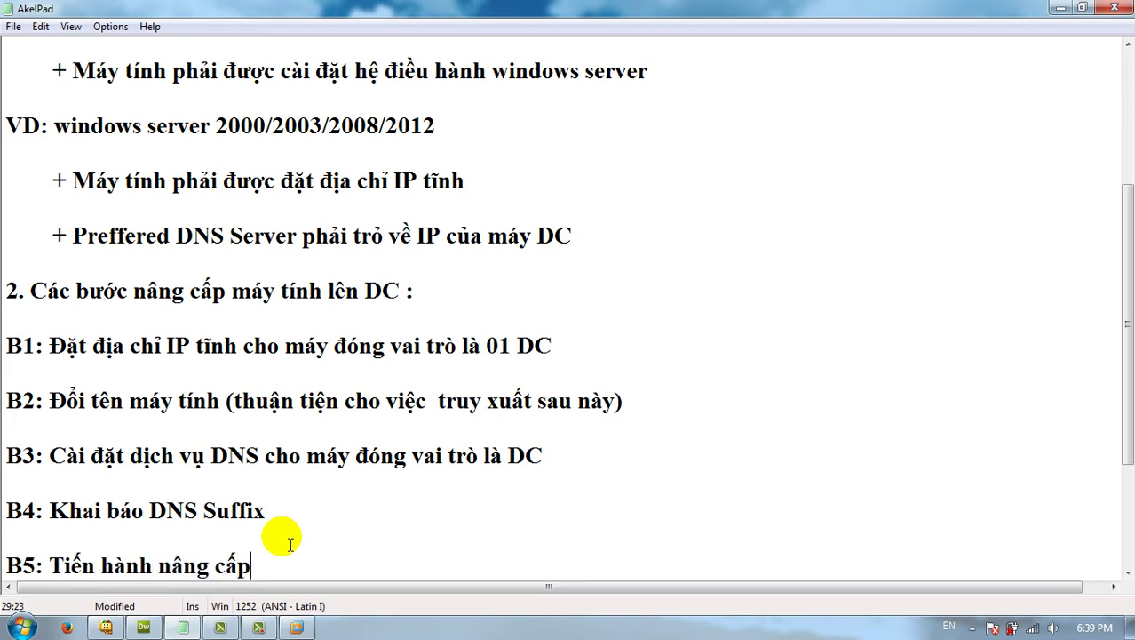
text( lên DC)
key(Return)
key(Return)
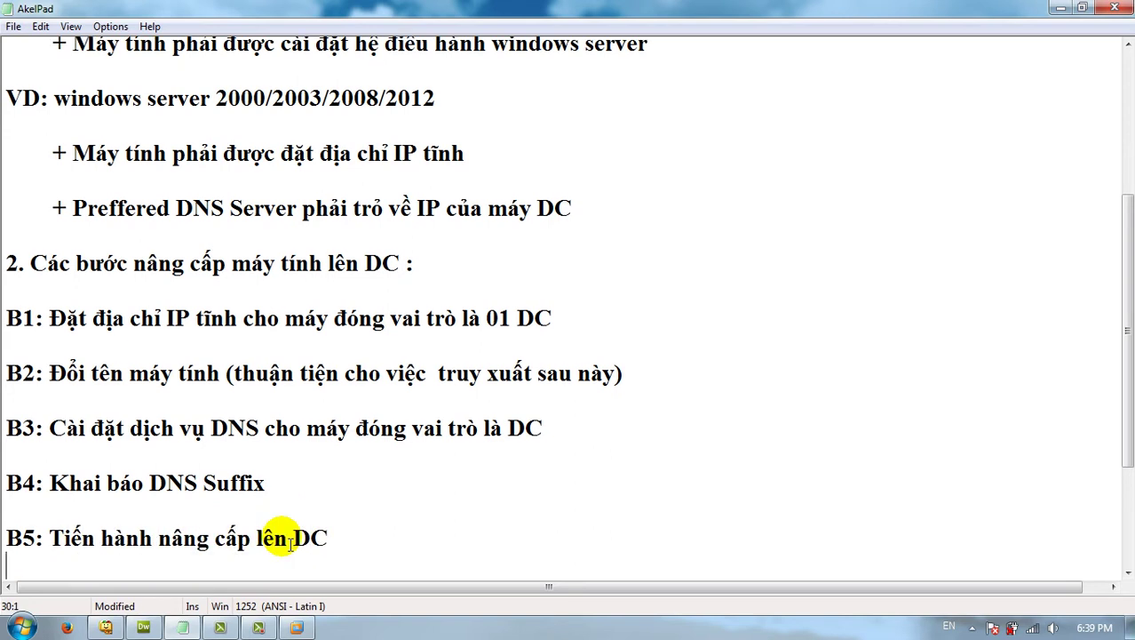
click(298, 629)
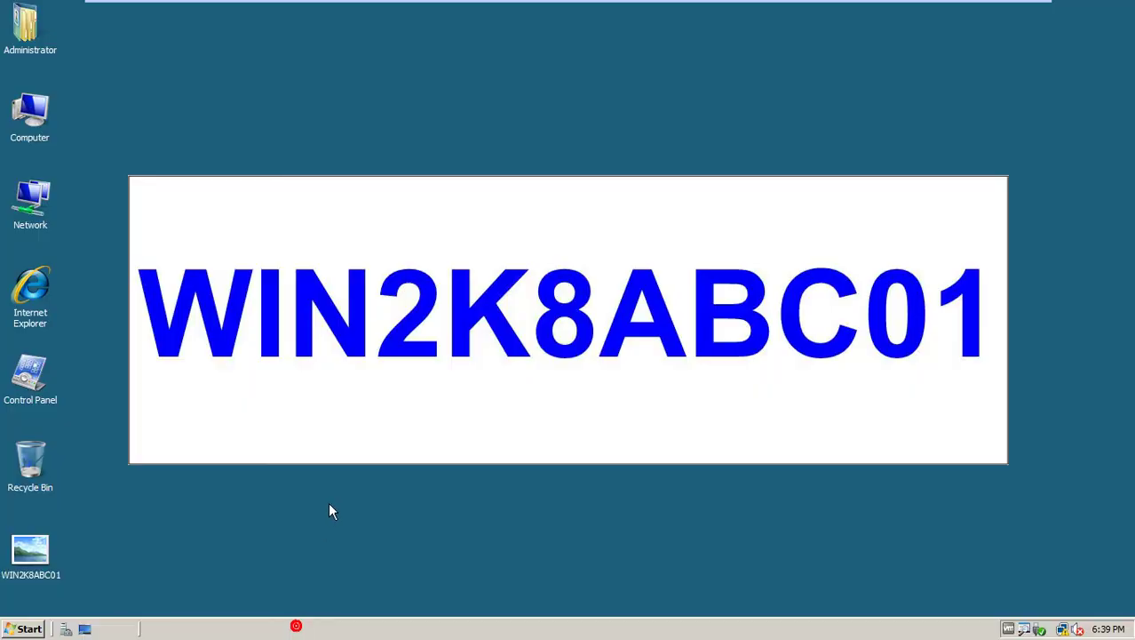
Step: Run dcpromo from the Start menu to launch the AD DS Installation Wizard
key(super)
click(71, 569)
text(dcpromo)
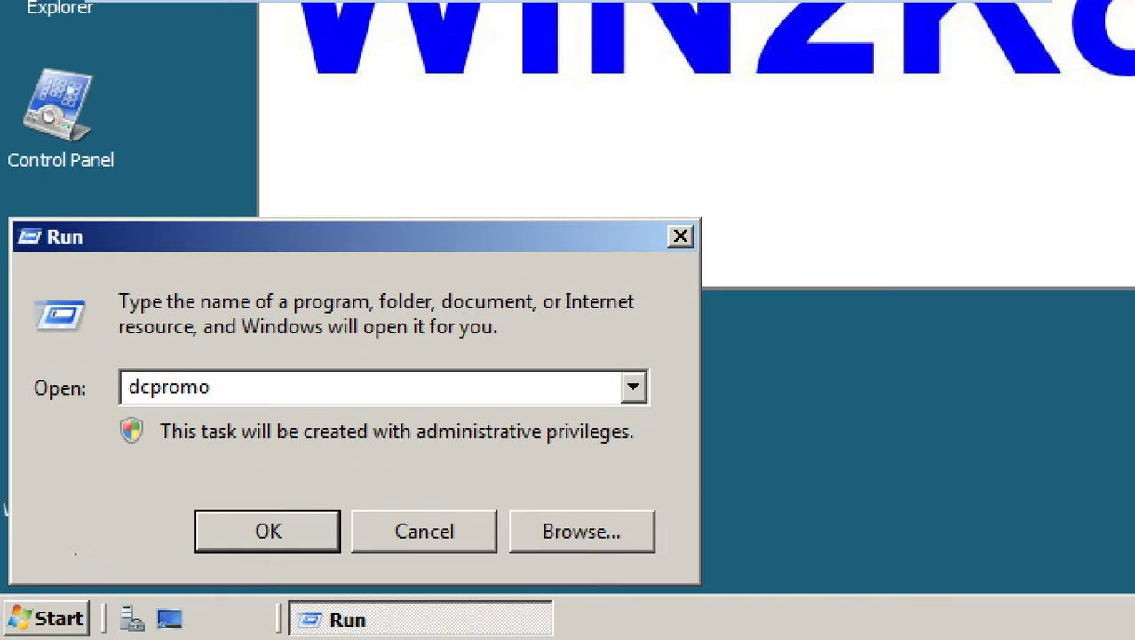
click(37, 597)
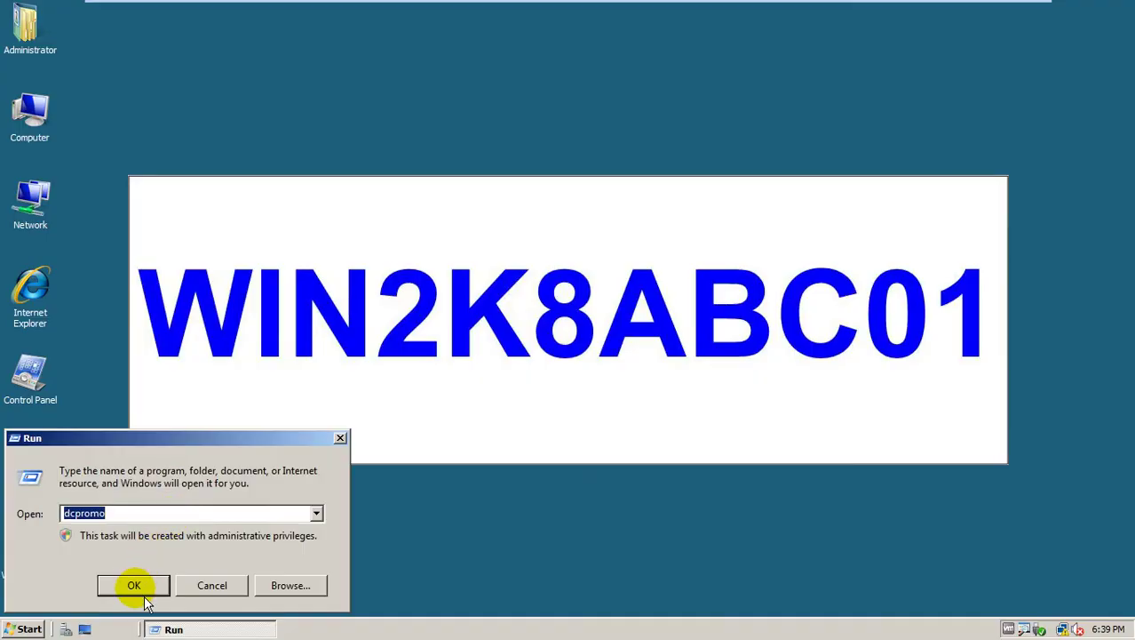
click(146, 592)
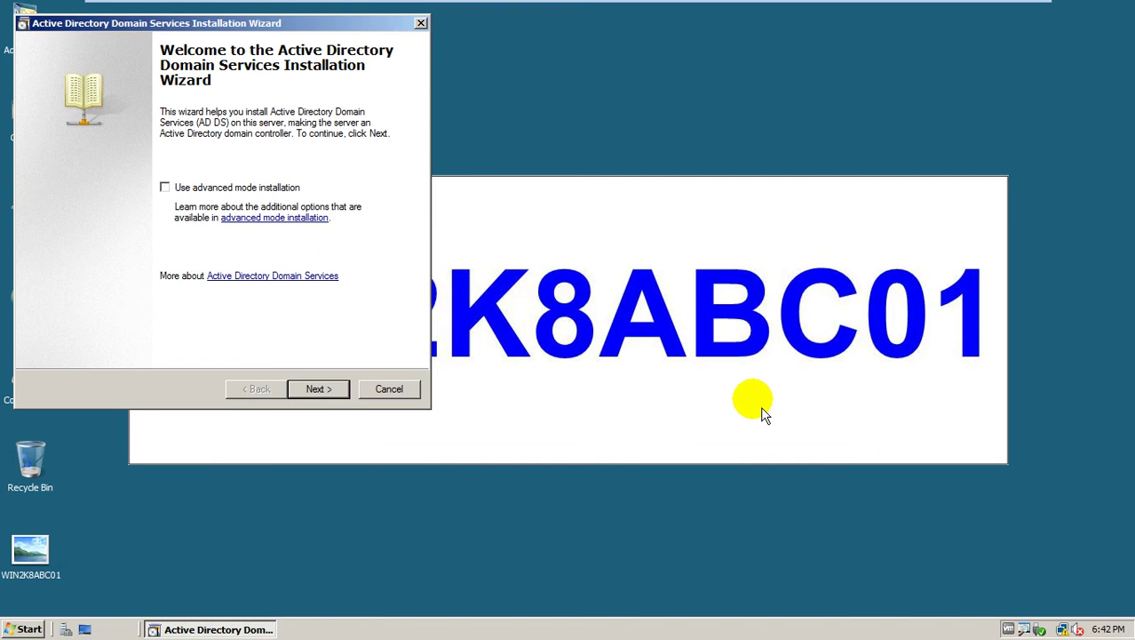
Step: Advance past the welcome and compatibility pages and choose 'Create a new domain in a new forest'
click(319, 392)
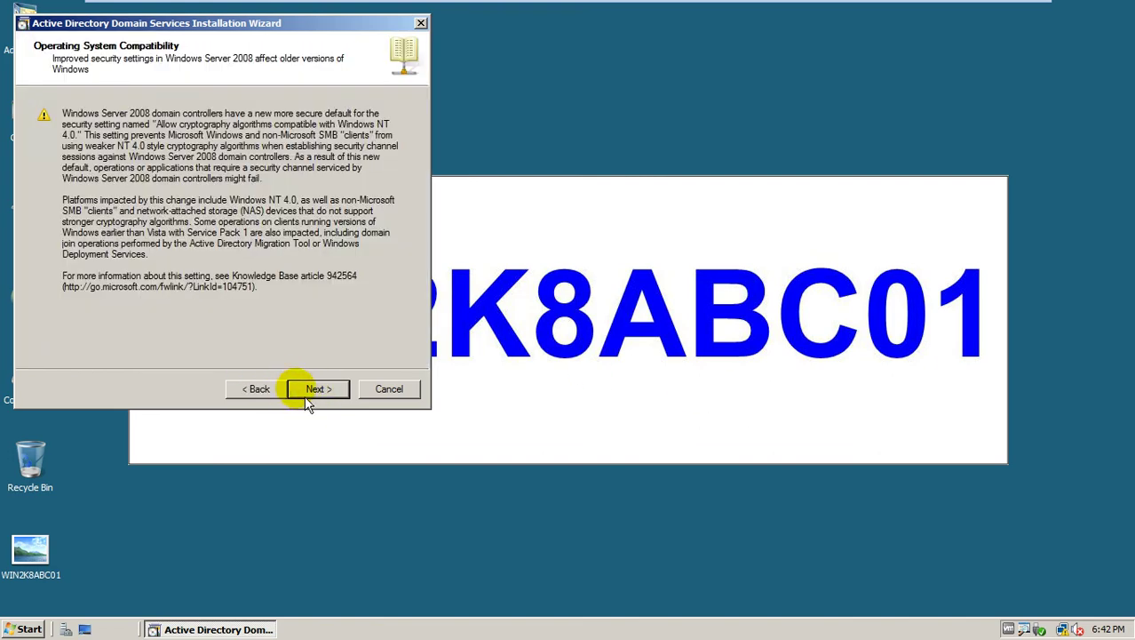
click(305, 395)
click(199, 233)
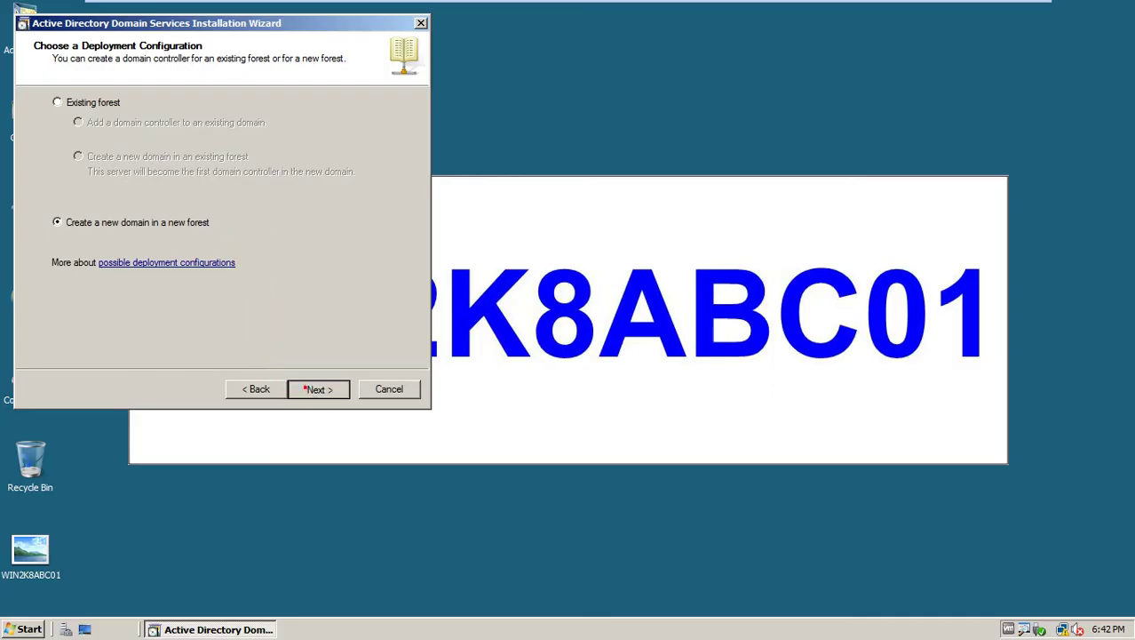
click(313, 391)
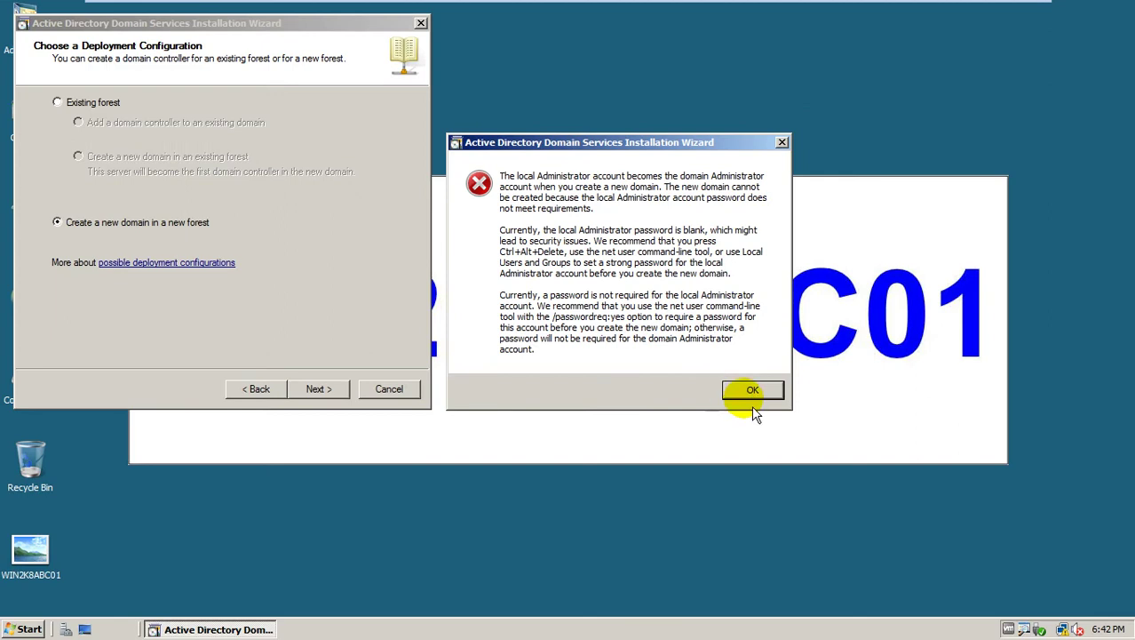
Step: Dismiss the blank Administrator password error and cancel out of the wizard
click(751, 399)
click(408, 394)
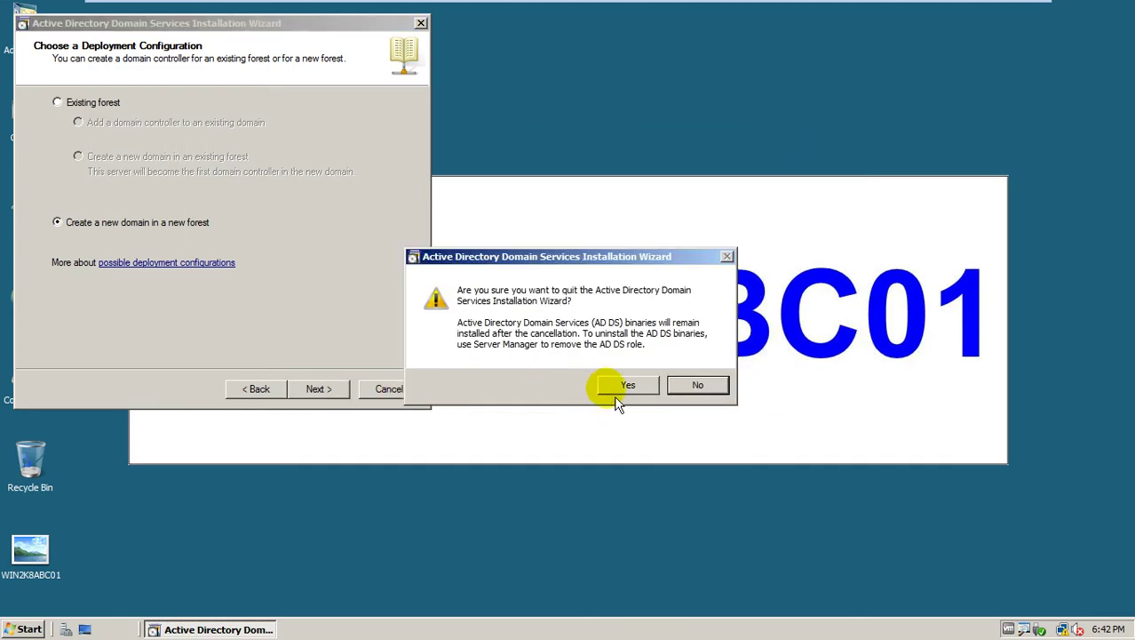
click(627, 386)
Step: In a Command Prompt, type 'net user administrator' with the new admin password and /passwordreq:yes
key(super+r)
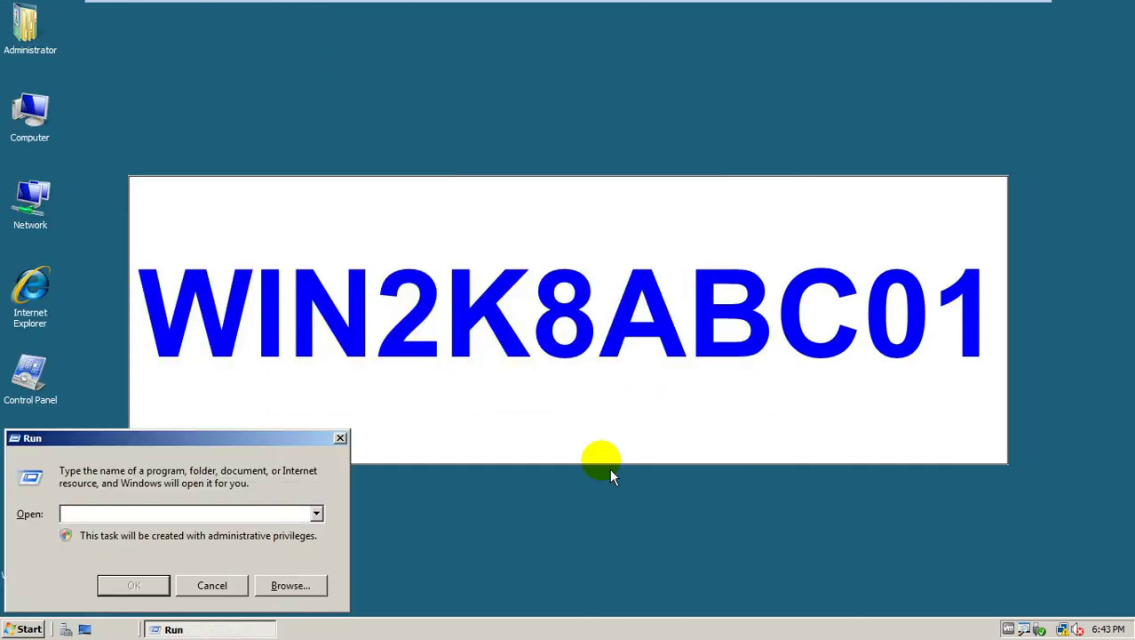
text(cmd)
key(Return)
text(net user)
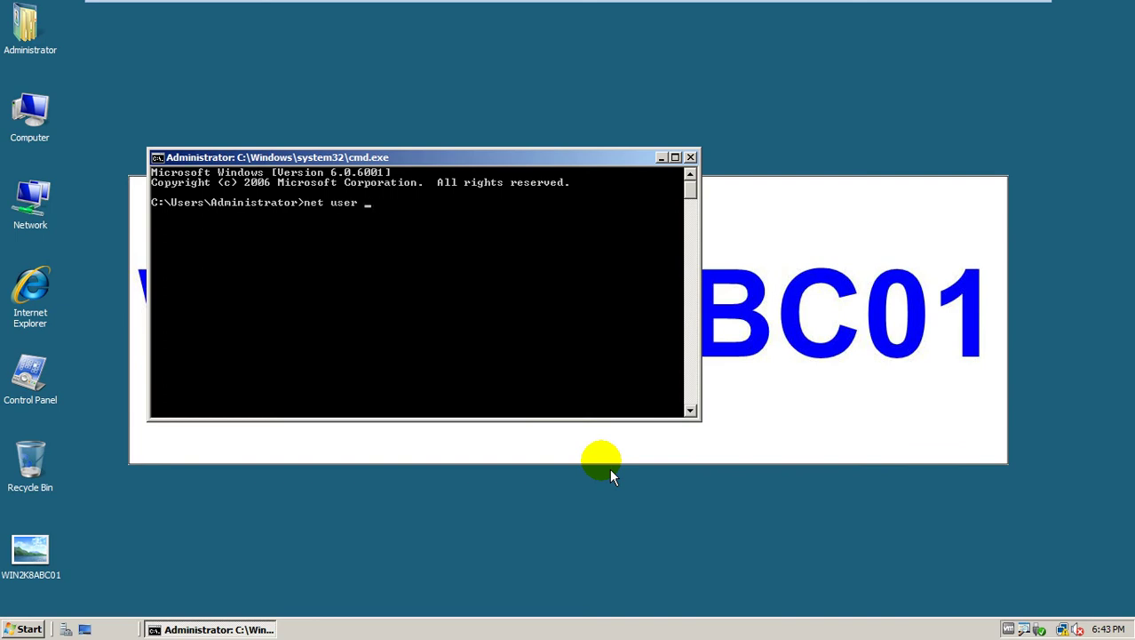
text( administrato)
key(BackSpace)
Step: Finish the net user administrator command with the new password and /passwordreq:yes, not yet run
text(to)
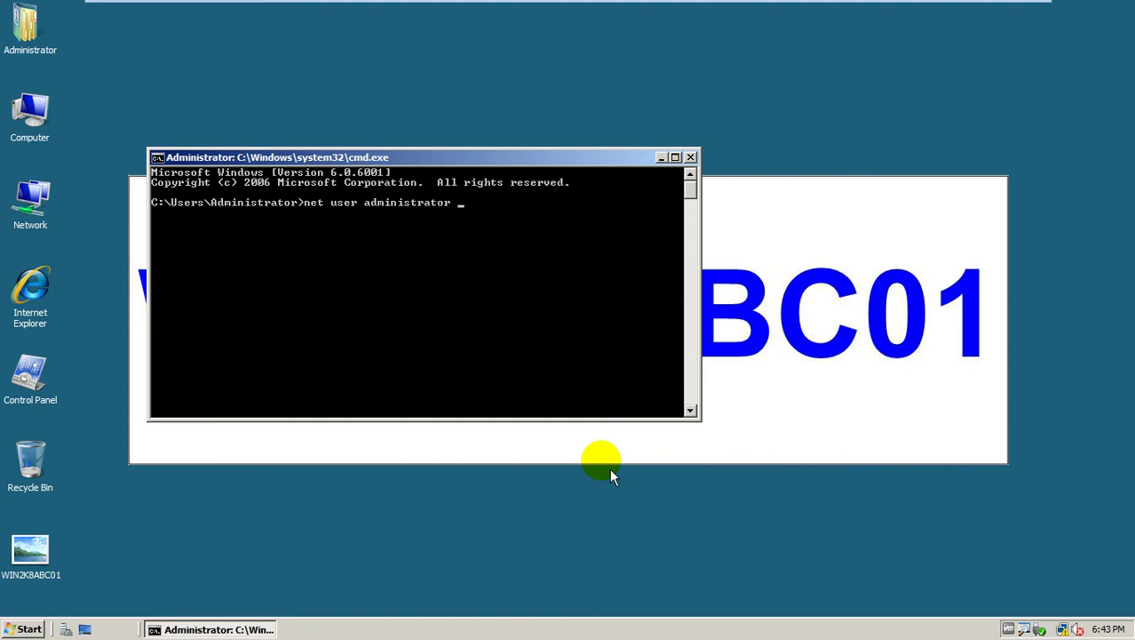
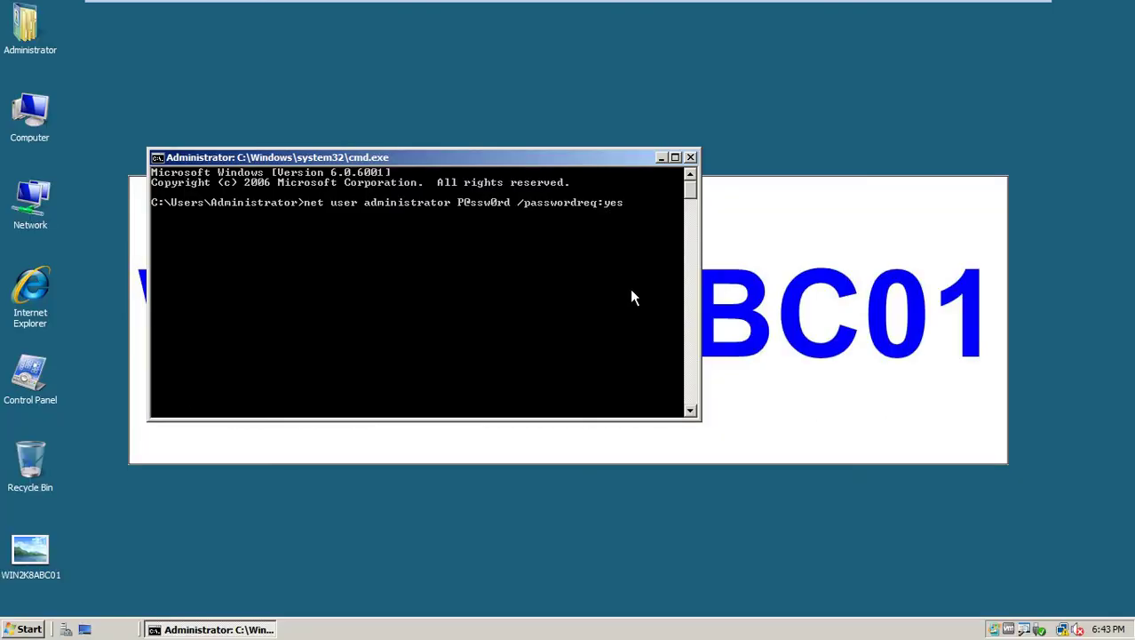
Step: Set the administrator password with net user /passwordreq:yes, then exit Command Prompt
key(Return)
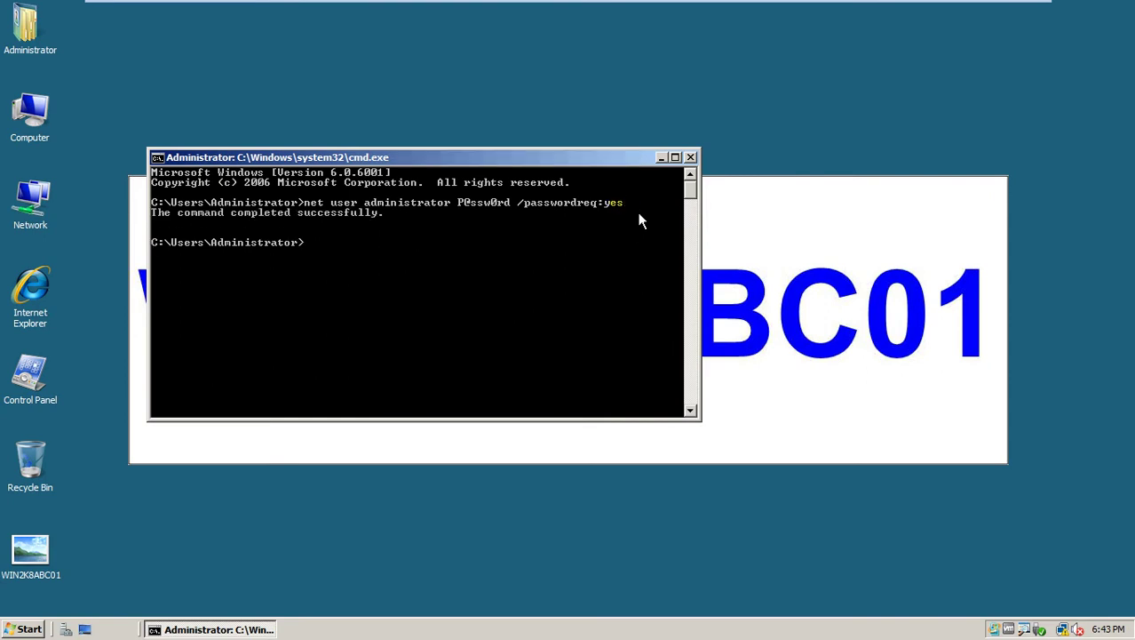
text(exit)
key(Return)
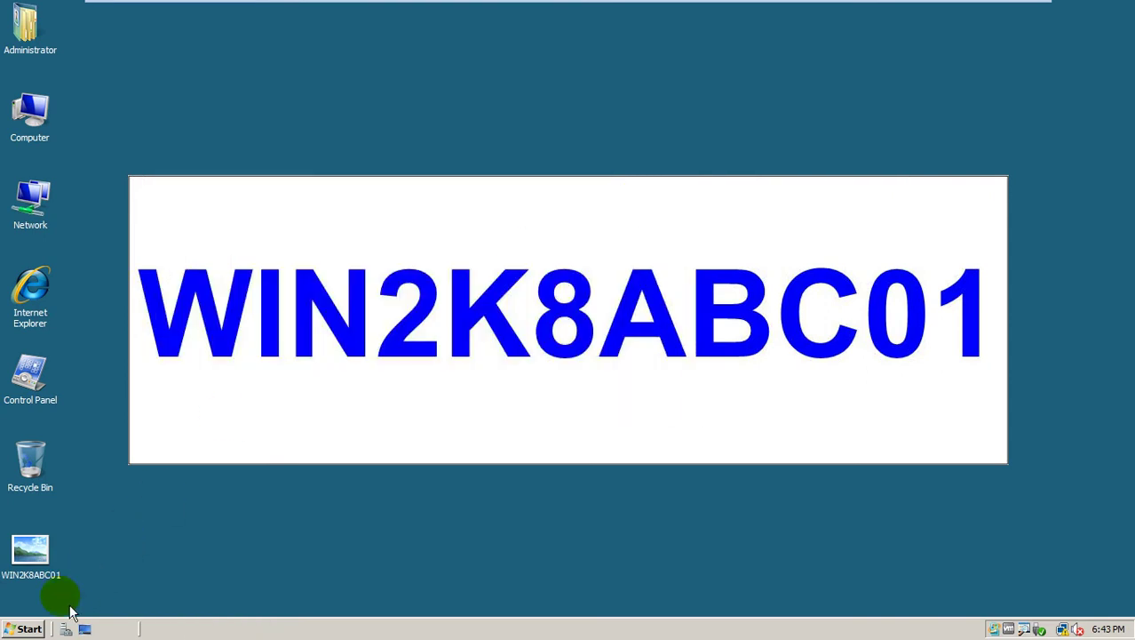
Step: Launch the dcpromo wizard from the Run dialog
click(29, 629)
click(62, 572)
text(dc)
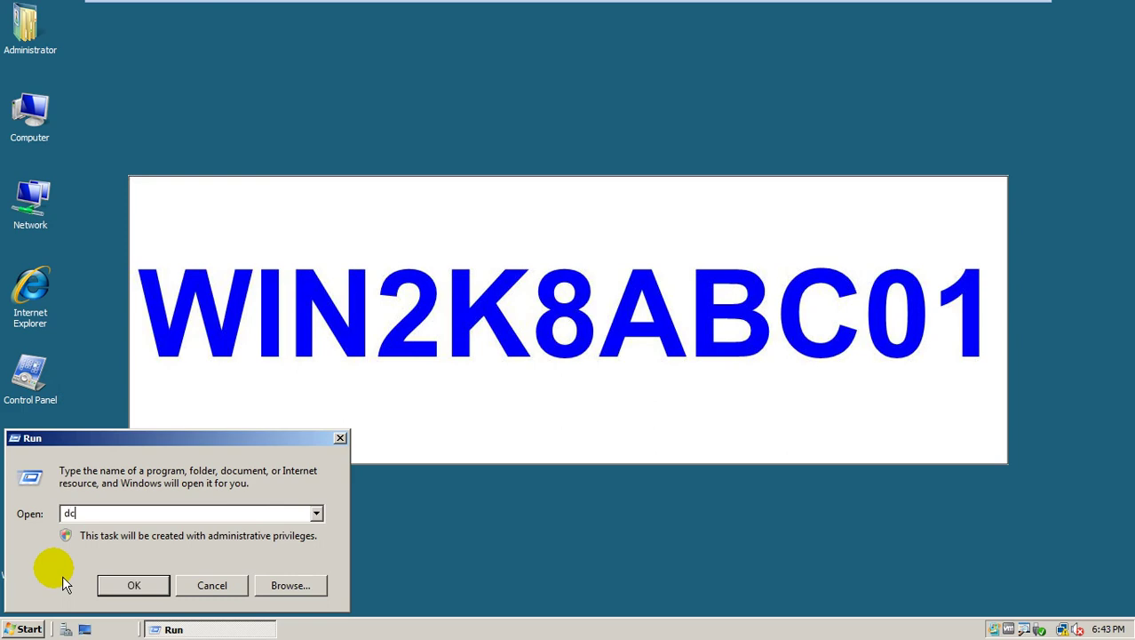
text(promo)
key(Return)
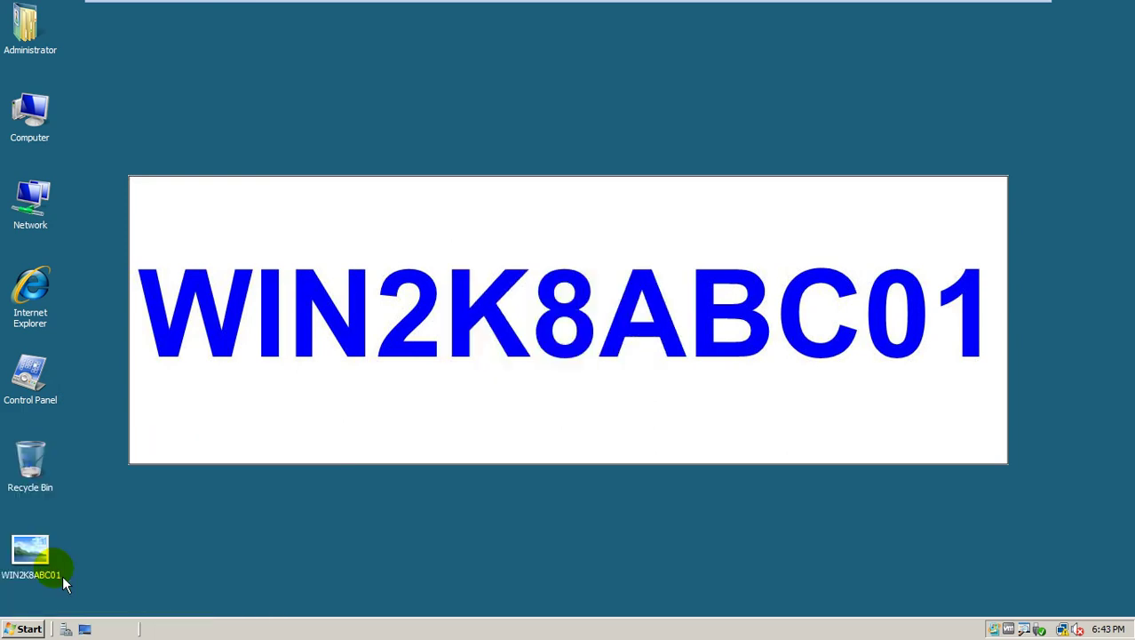
Step: Move past the intro pages and choose to create a new domain in a new forest
click(316, 389)
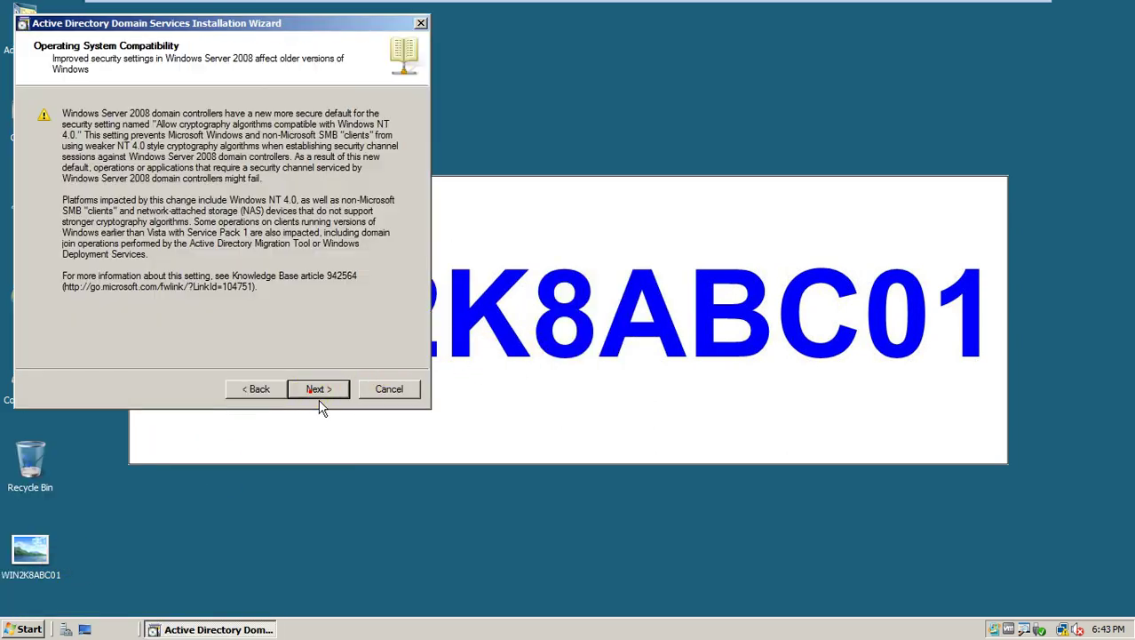
click(319, 399)
click(180, 223)
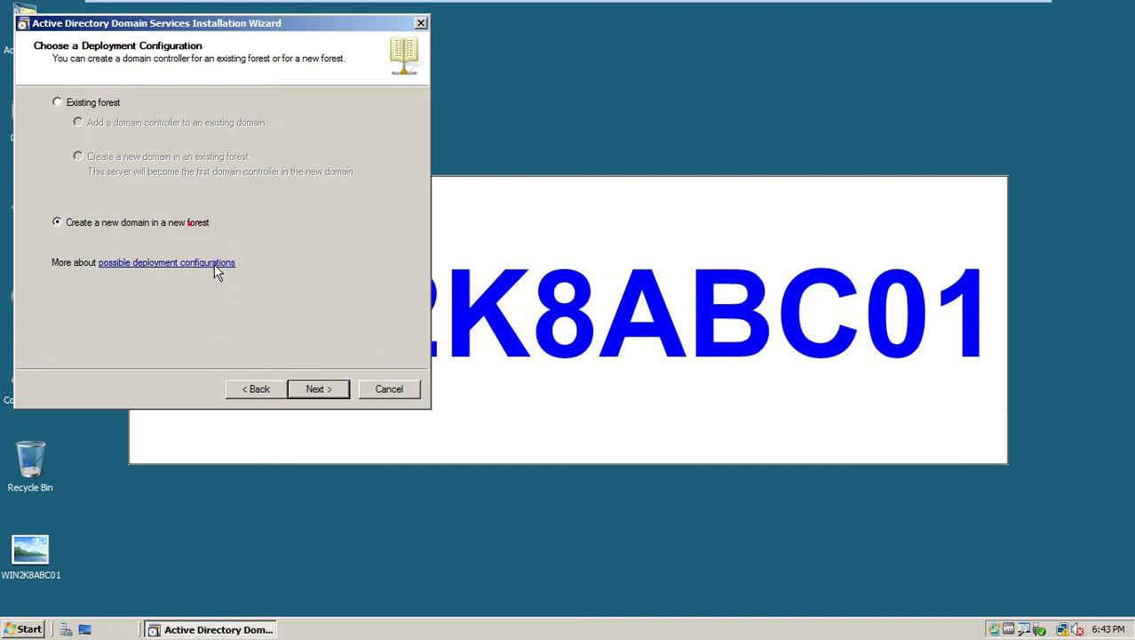
click(322, 396)
Step: Enter LabMicrosoft.com as the forest root domain name and continue
drag(293, 23, 636, 185)
click(627, 310)
text(LabM)
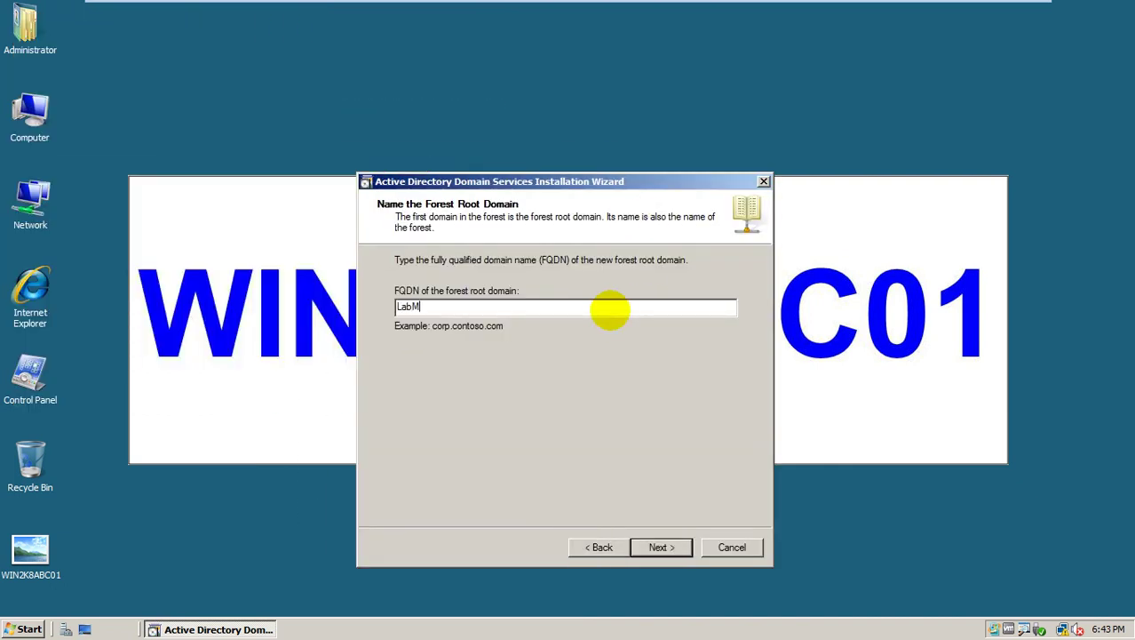
text(icrosoft.com)
key(Return)
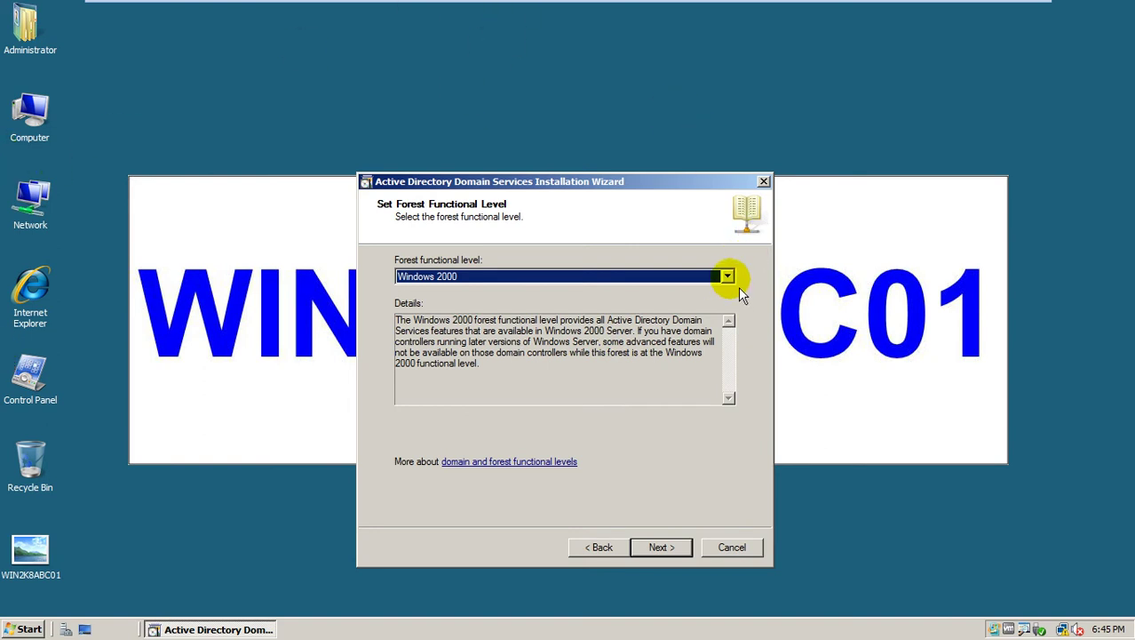
Step: Set the forest functional level to Windows Server 2008
click(728, 277)
click(560, 315)
click(662, 546)
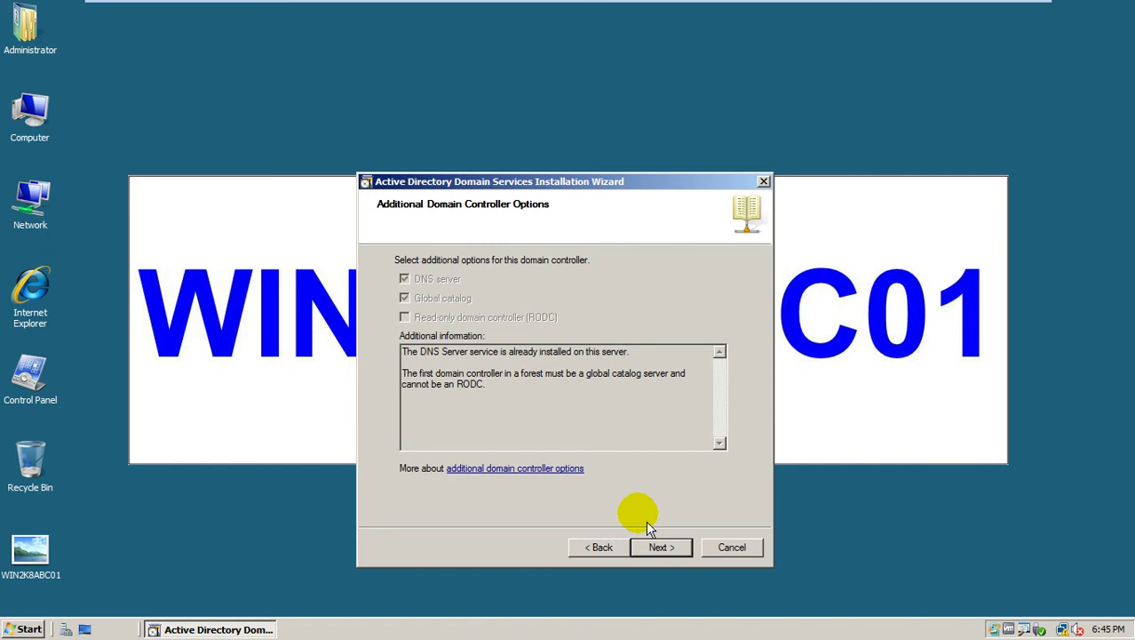
Step: Accept the default DC options, the DNS delegation warning and the default storage locations
click(665, 549)
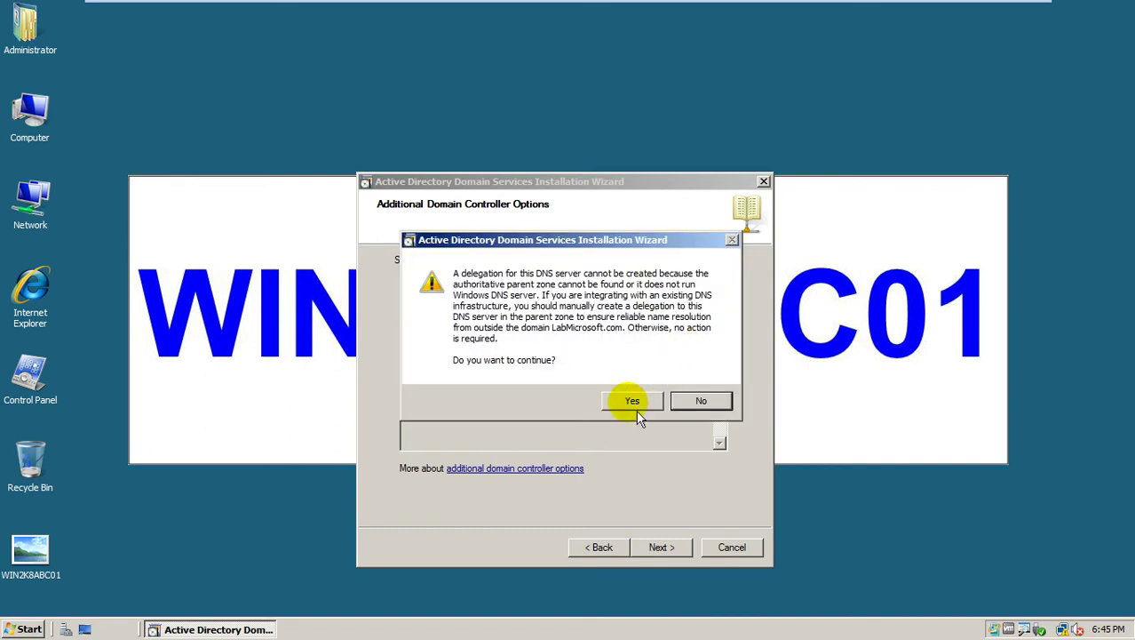
click(634, 401)
click(661, 547)
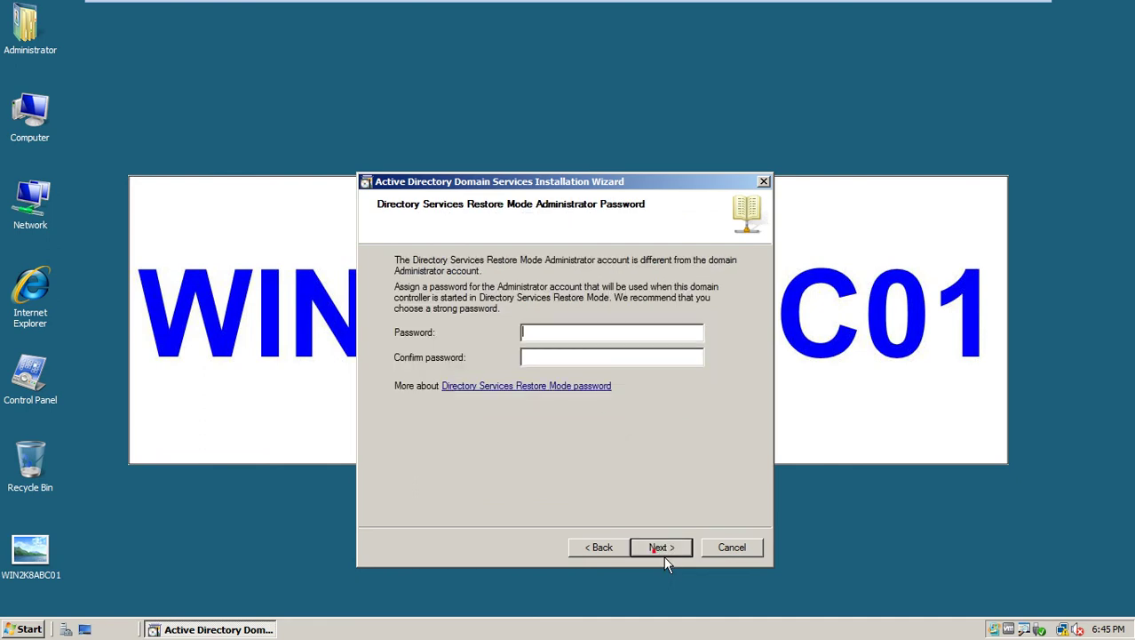
Step: Write the restore-mode password in a Run box and copy it
key(super+r)
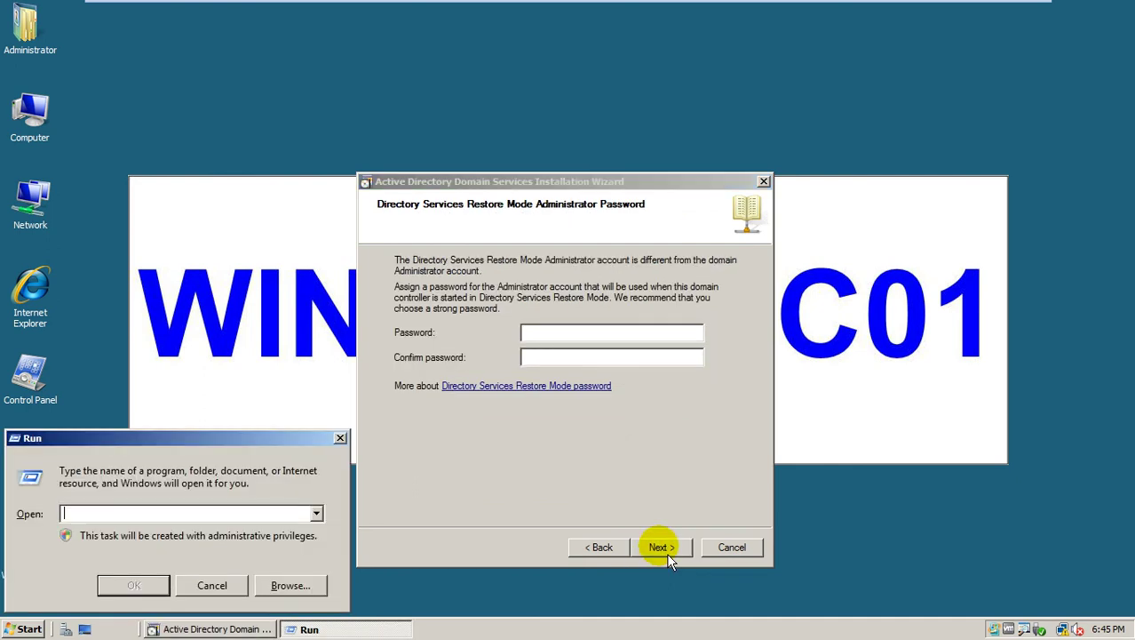
drag(133, 514, 64, 513)
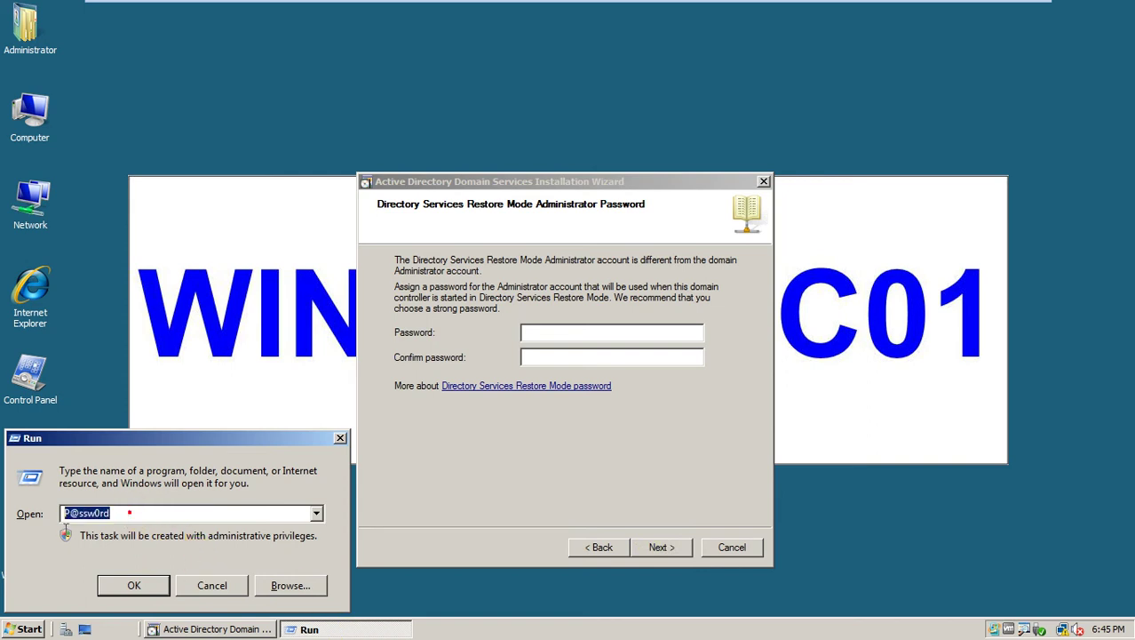
right_click(83, 515)
click(111, 366)
Step: Paste the password into the Password and Confirm password fields
right_click(563, 329)
click(591, 382)
right_click(570, 357)
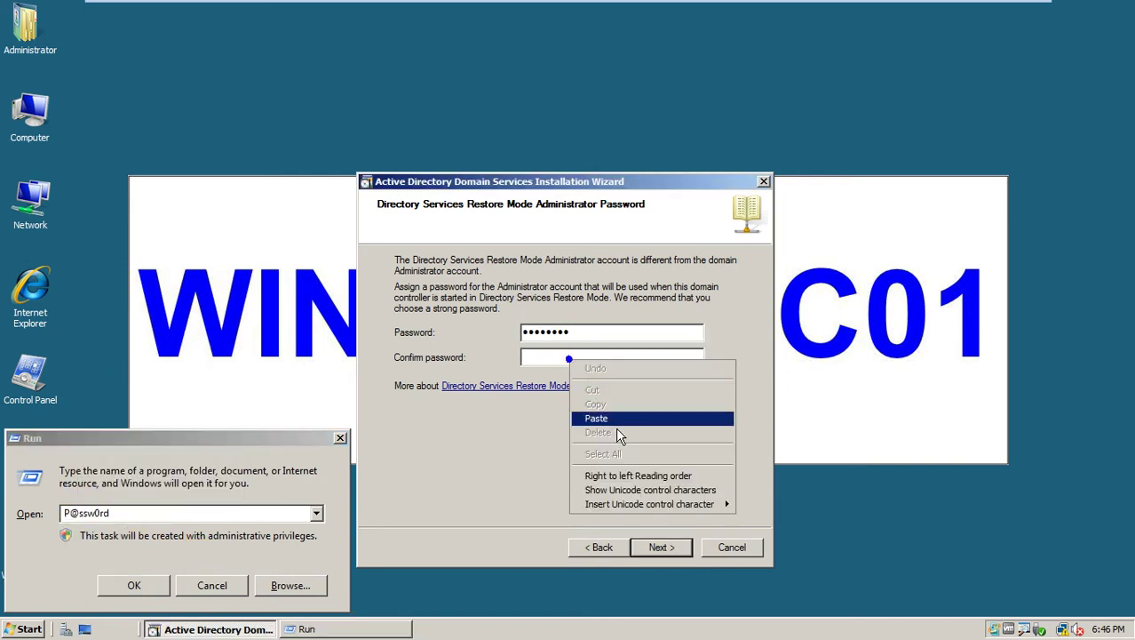
click(622, 416)
Step: Start configuring the domain controller with reboot on completion, and close the Run box
click(670, 551)
click(662, 548)
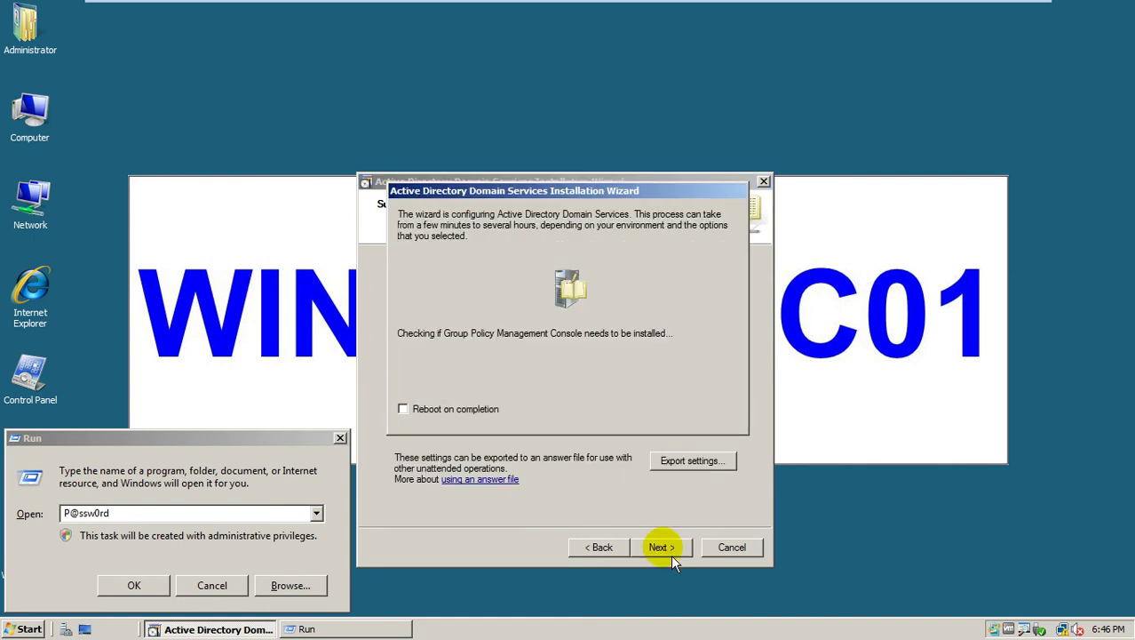
click(484, 411)
click(213, 585)
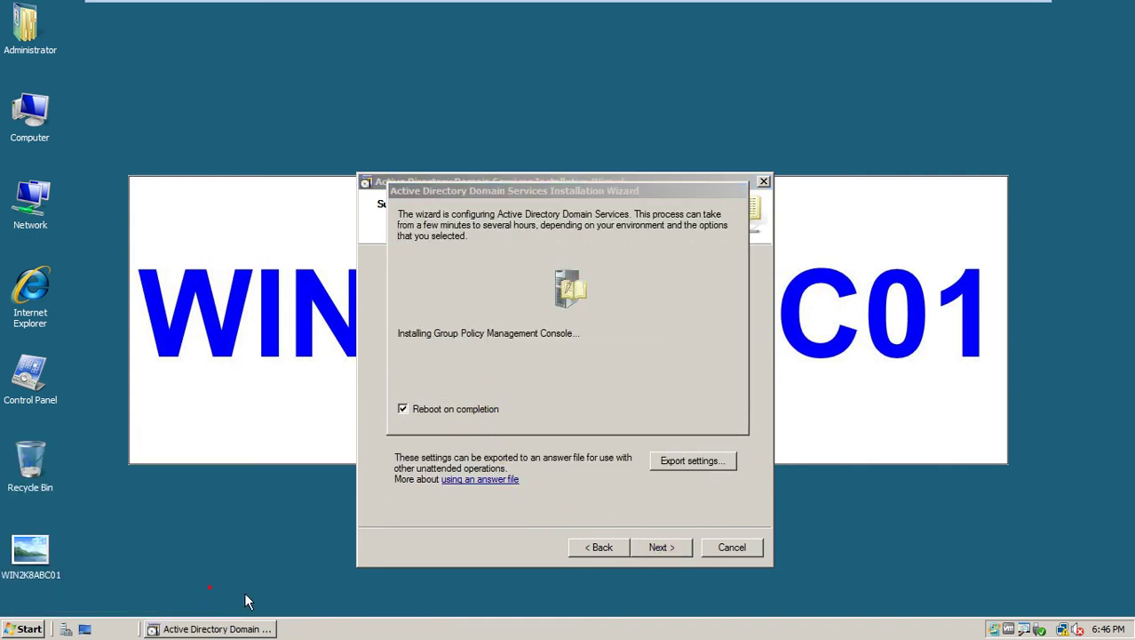